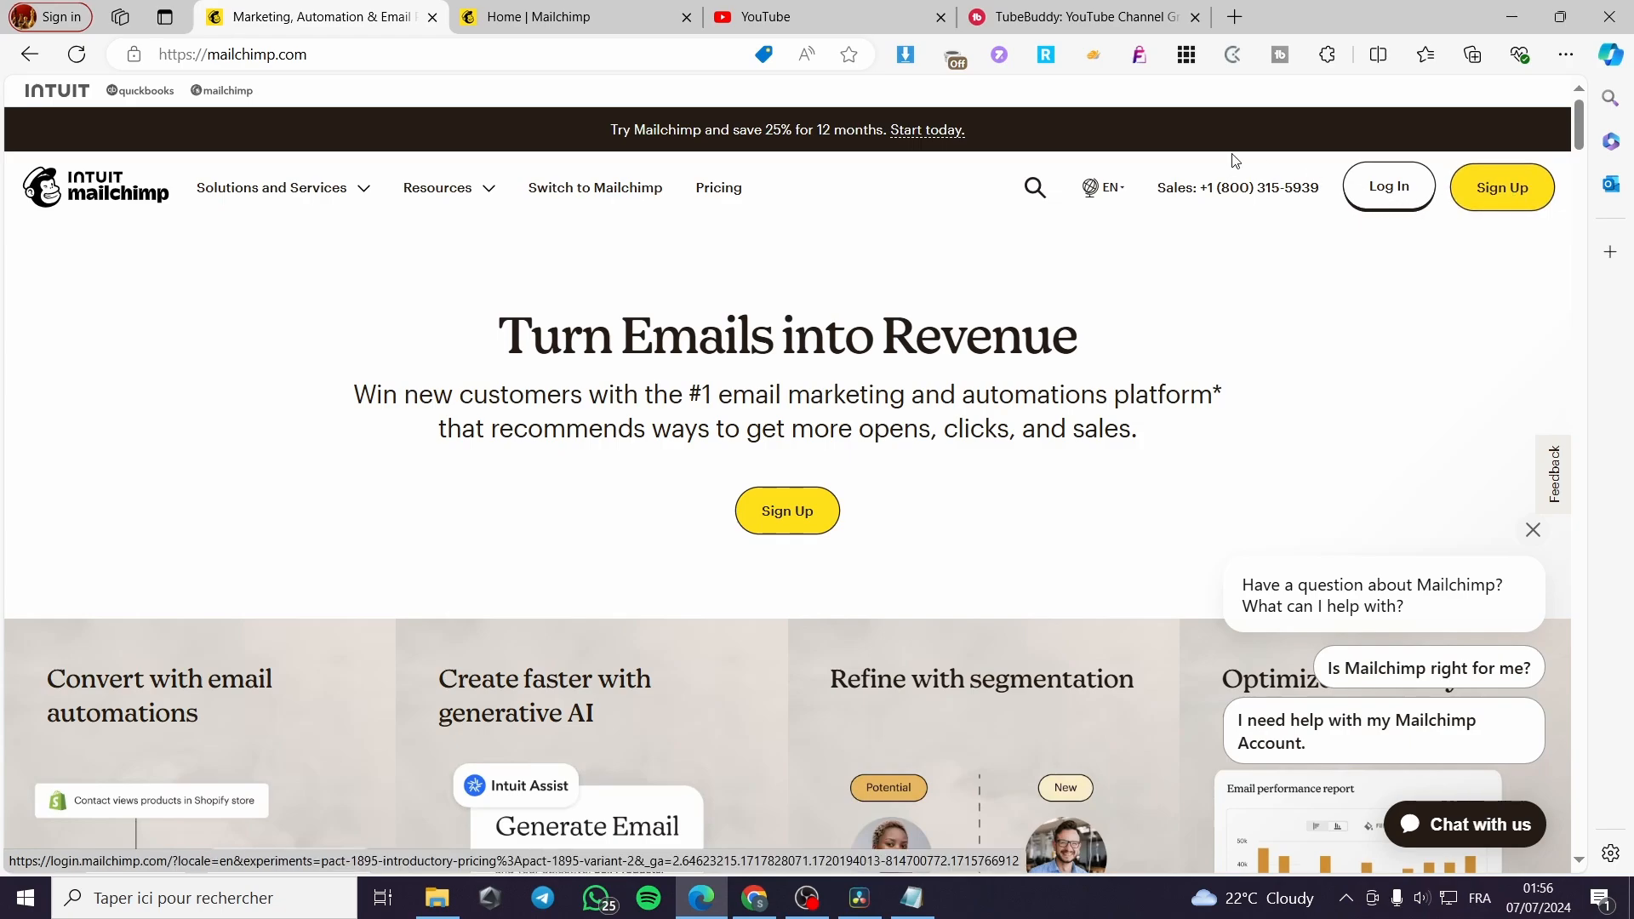
Switch to the Mailchimp account dashboard and create a new regular email campaign
click(511, 17)
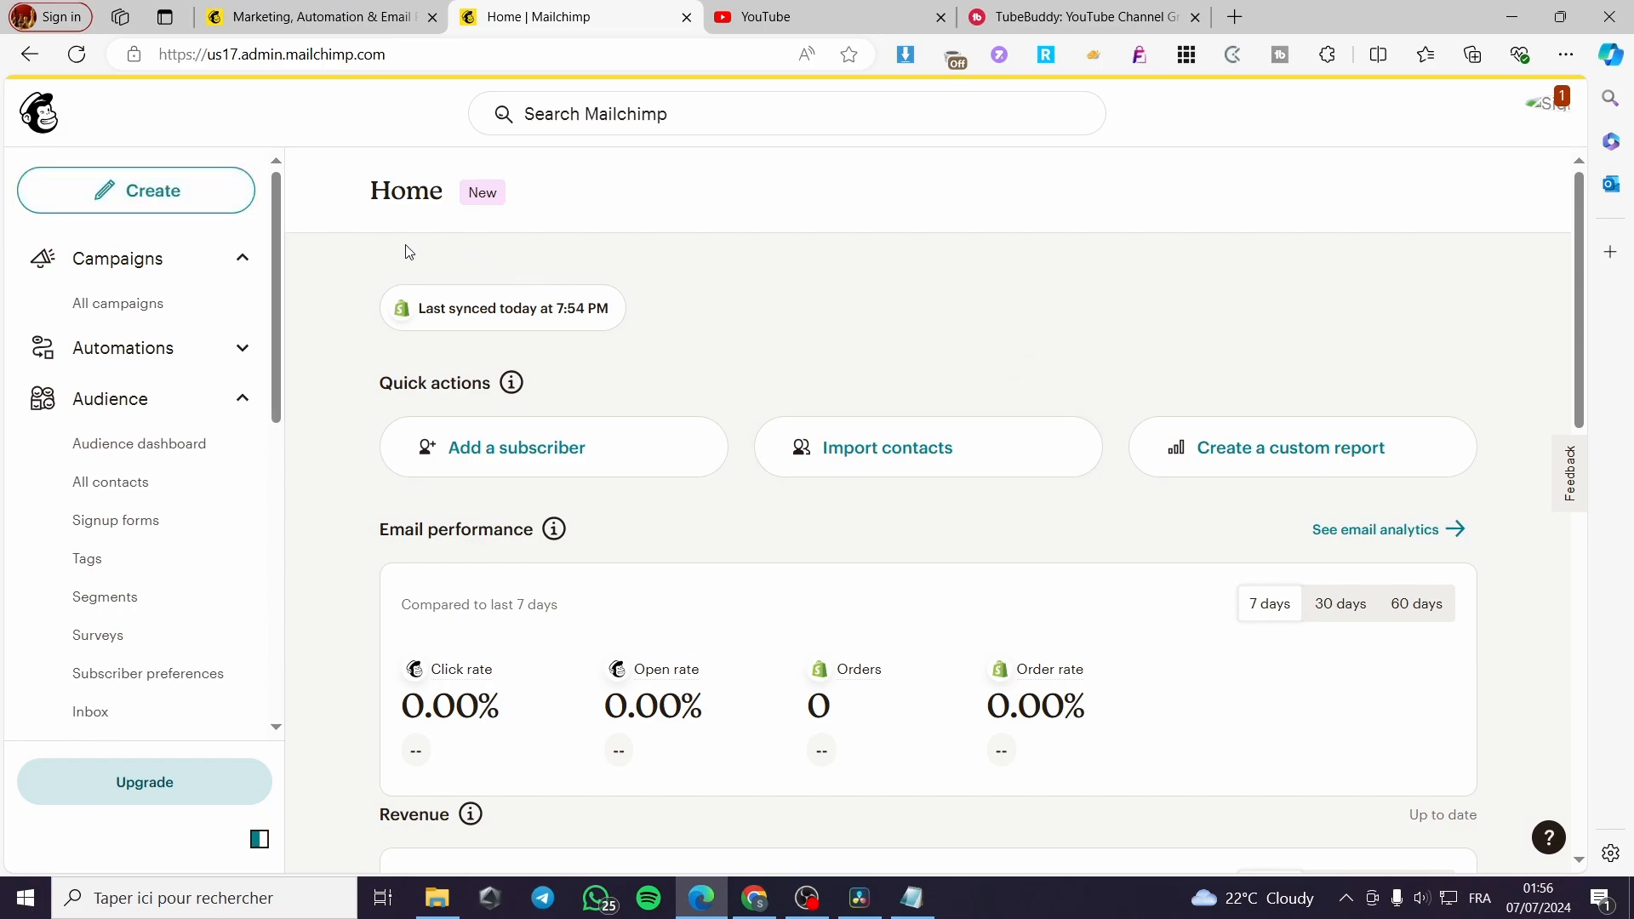
click(104, 192)
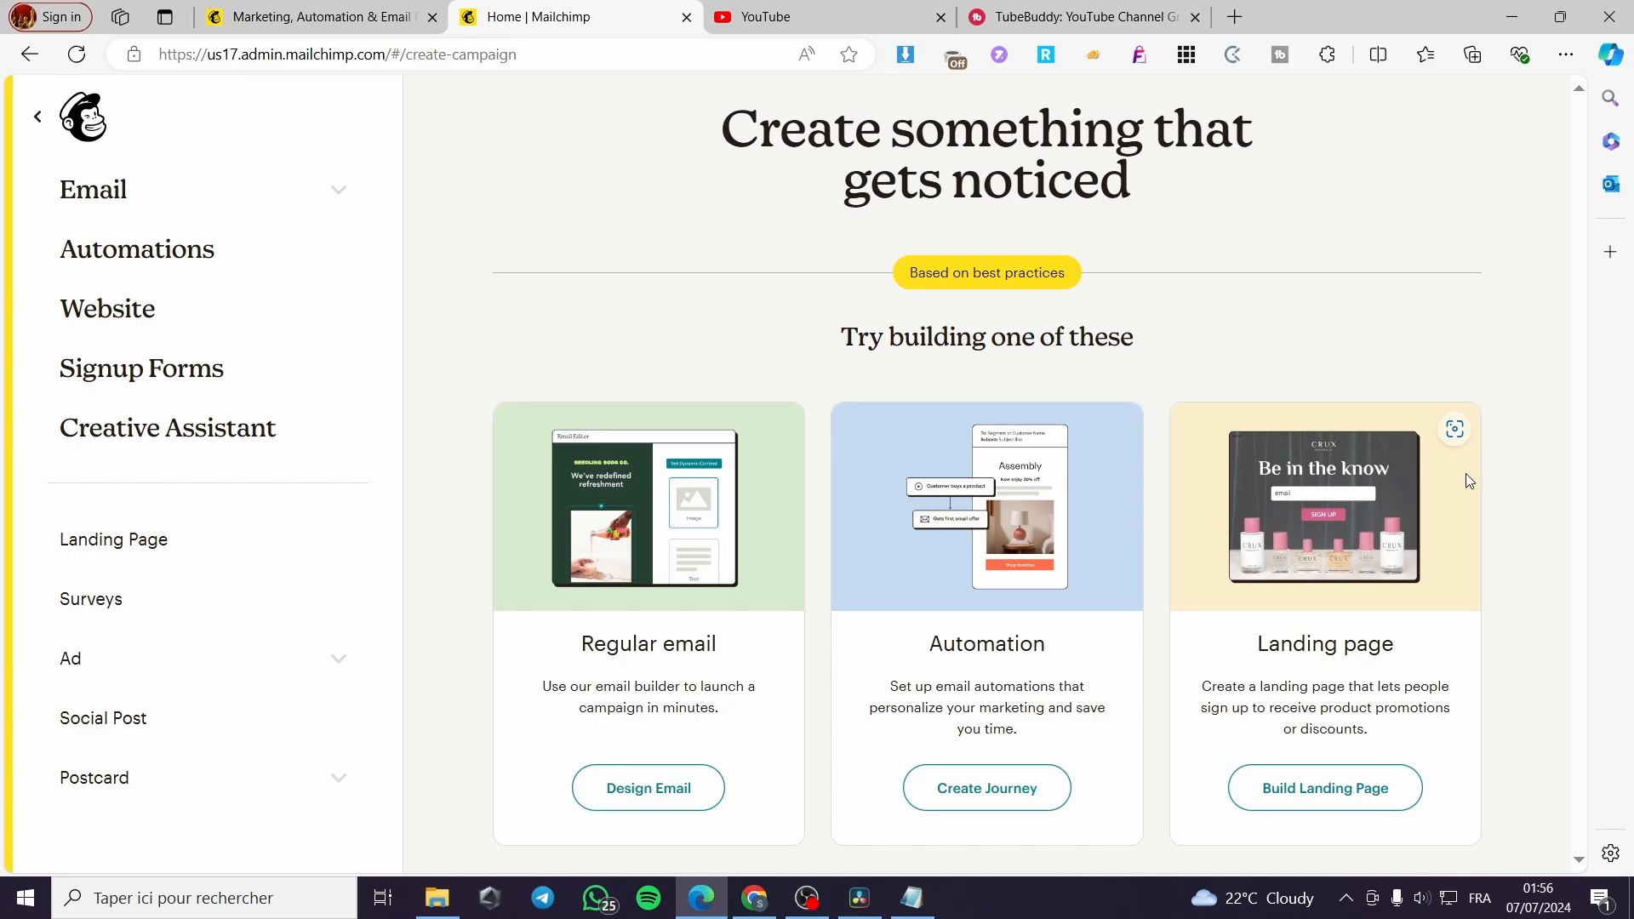
click(660, 794)
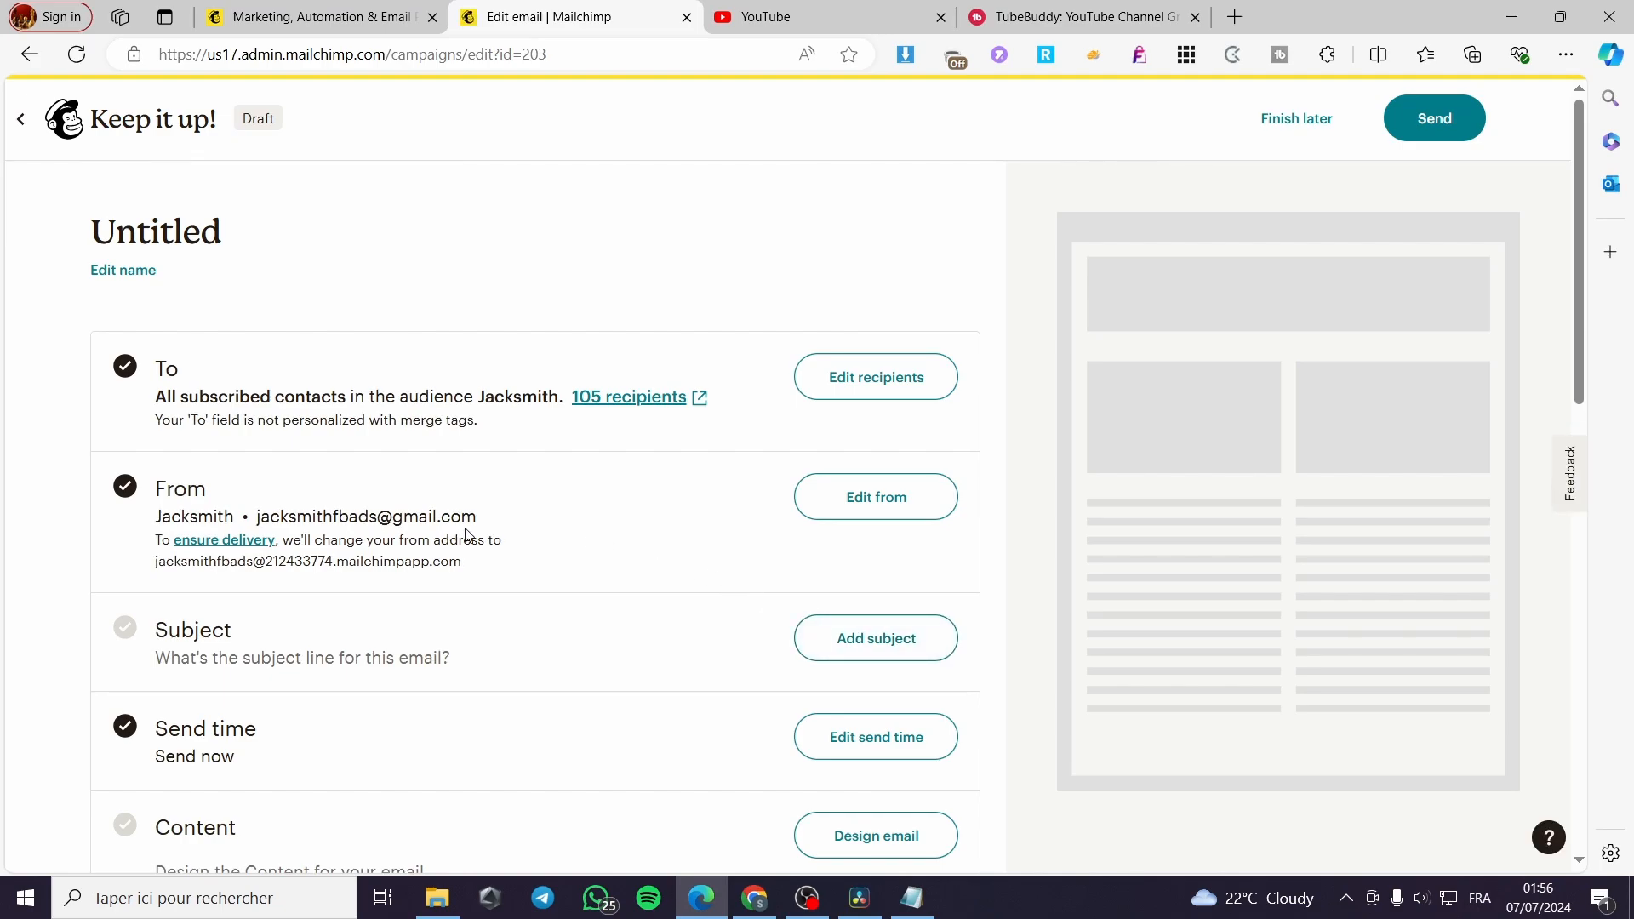
Name the untitled email "Test video" and save the name
click(153, 269)
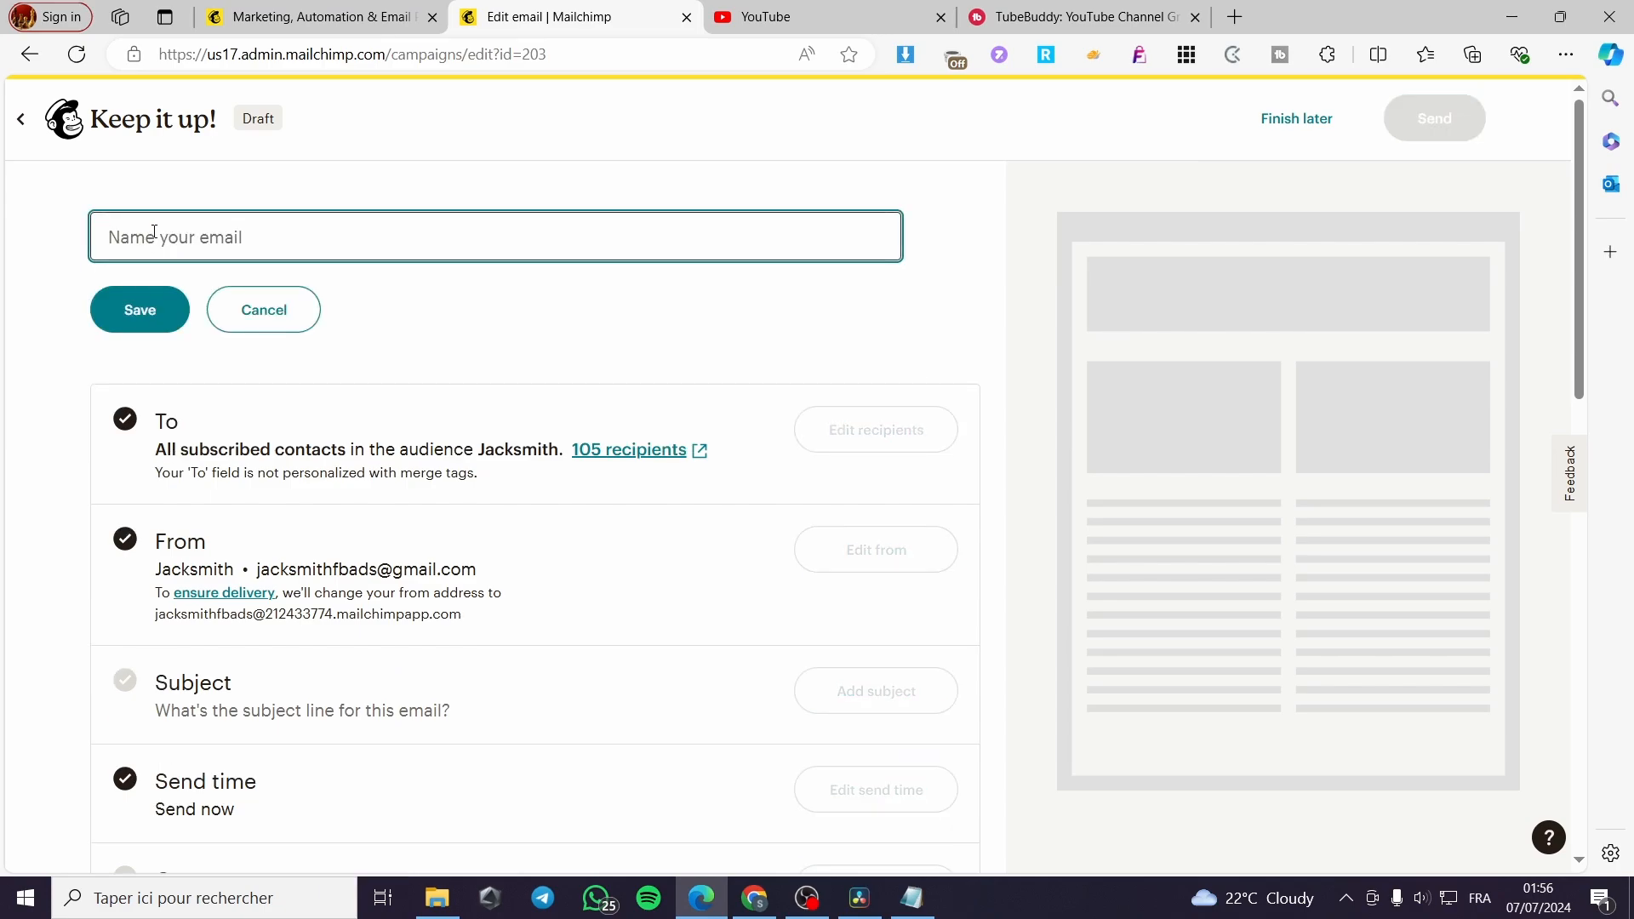
text(Test video)
click(136, 308)
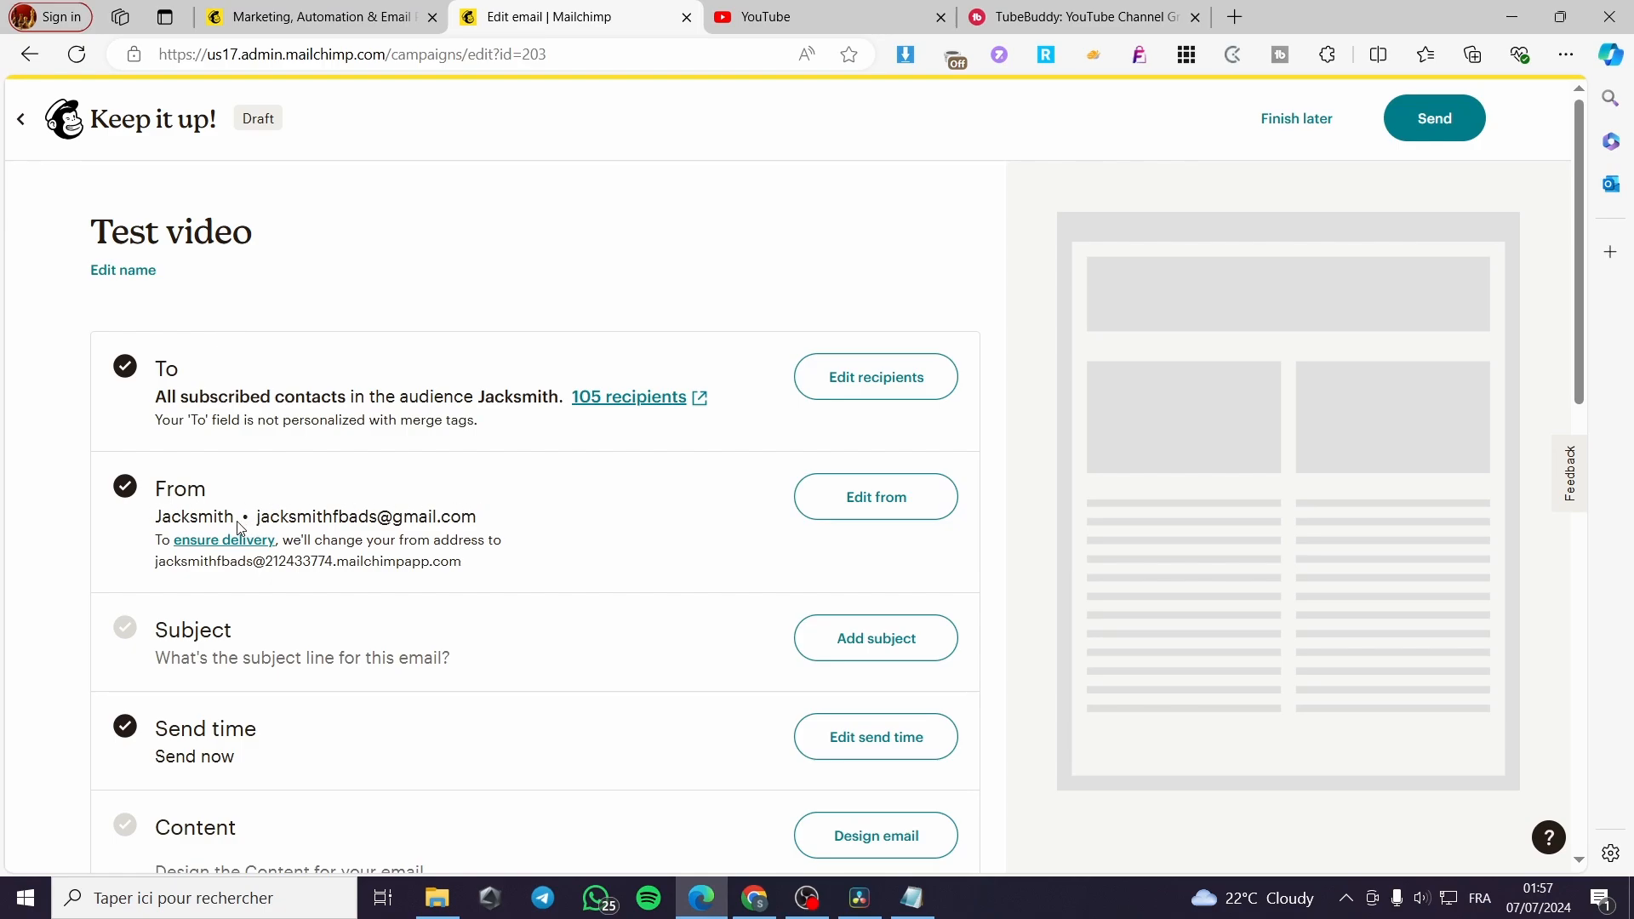
drag(255, 517, 499, 516)
click(511, 545)
Add "Test Video" as the email's subject line
scroll(280, 594, down, 3)
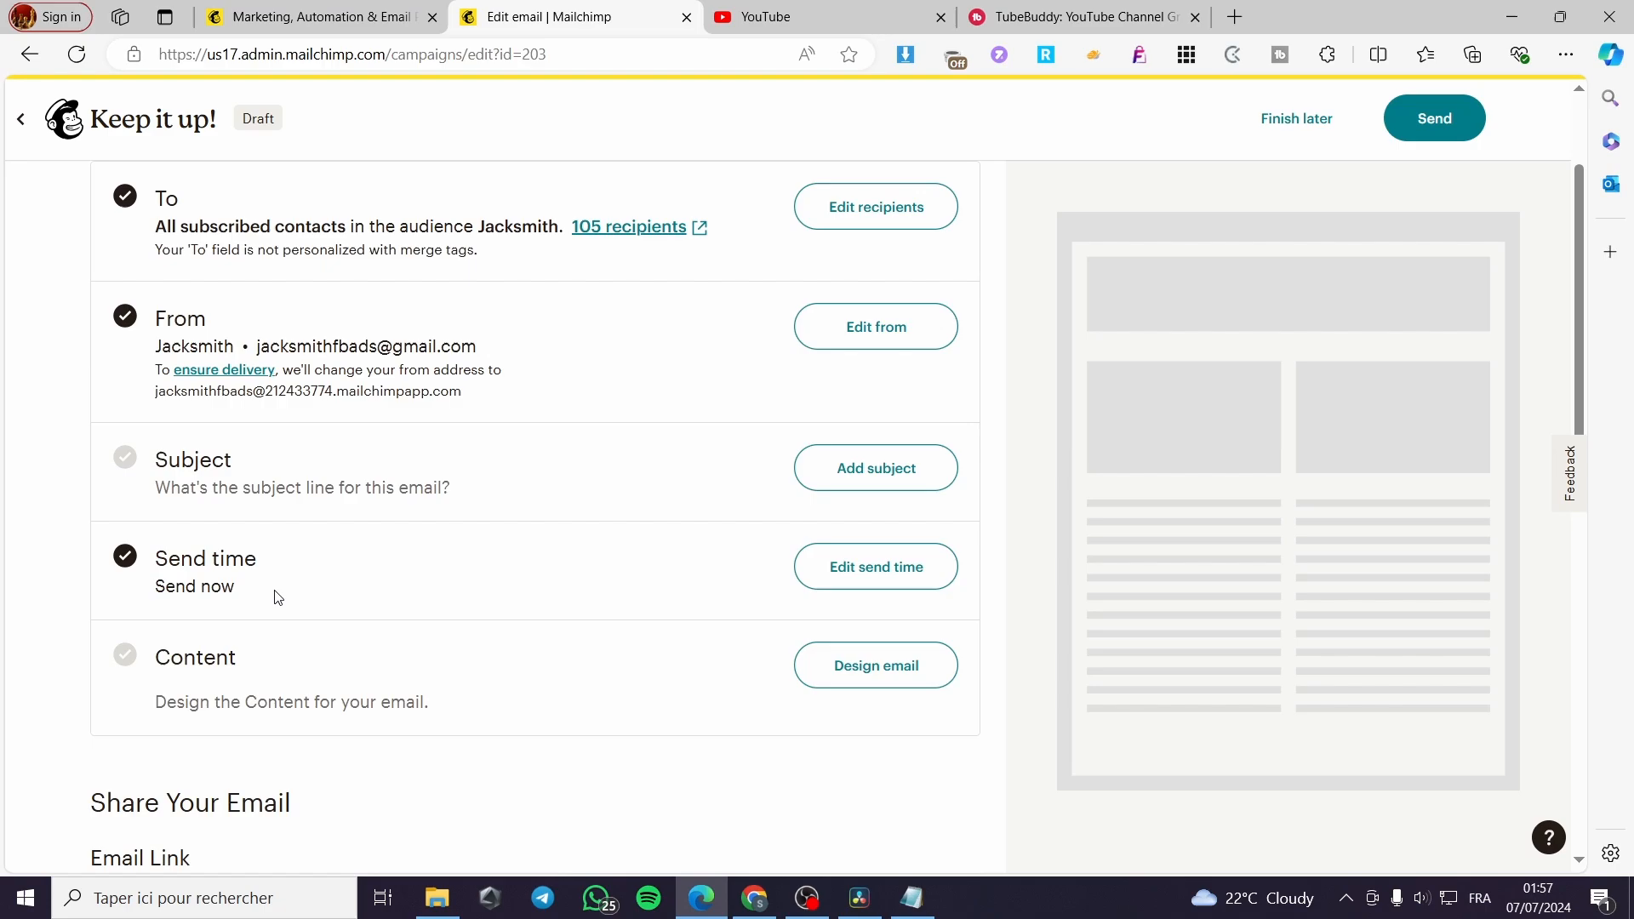
click(874, 448)
click(301, 549)
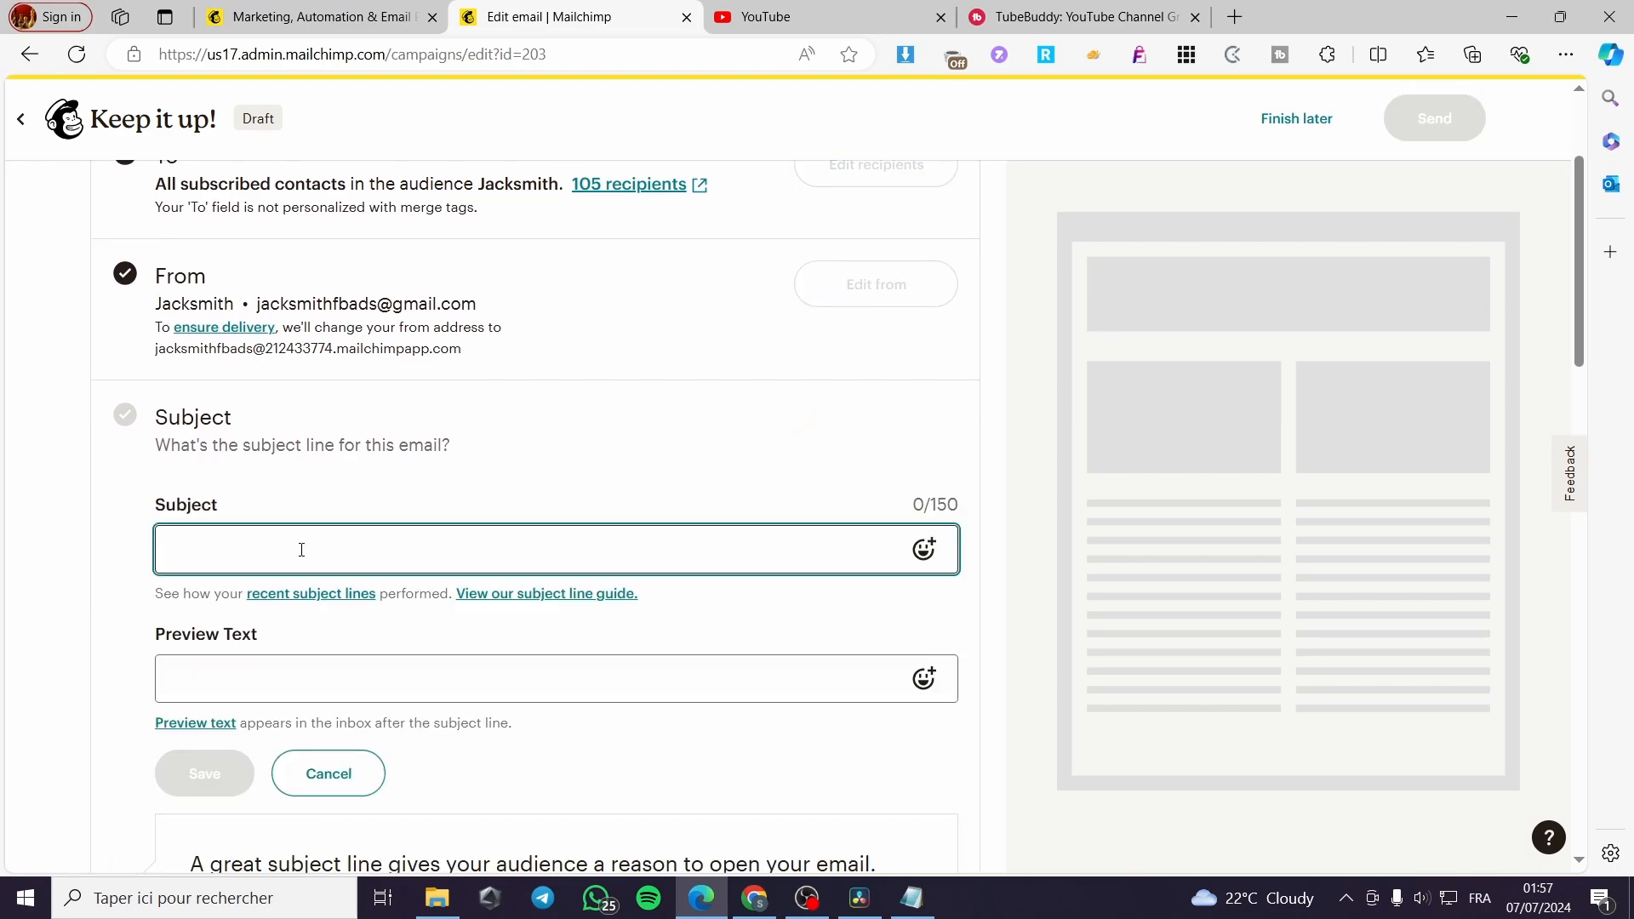
text(Test )
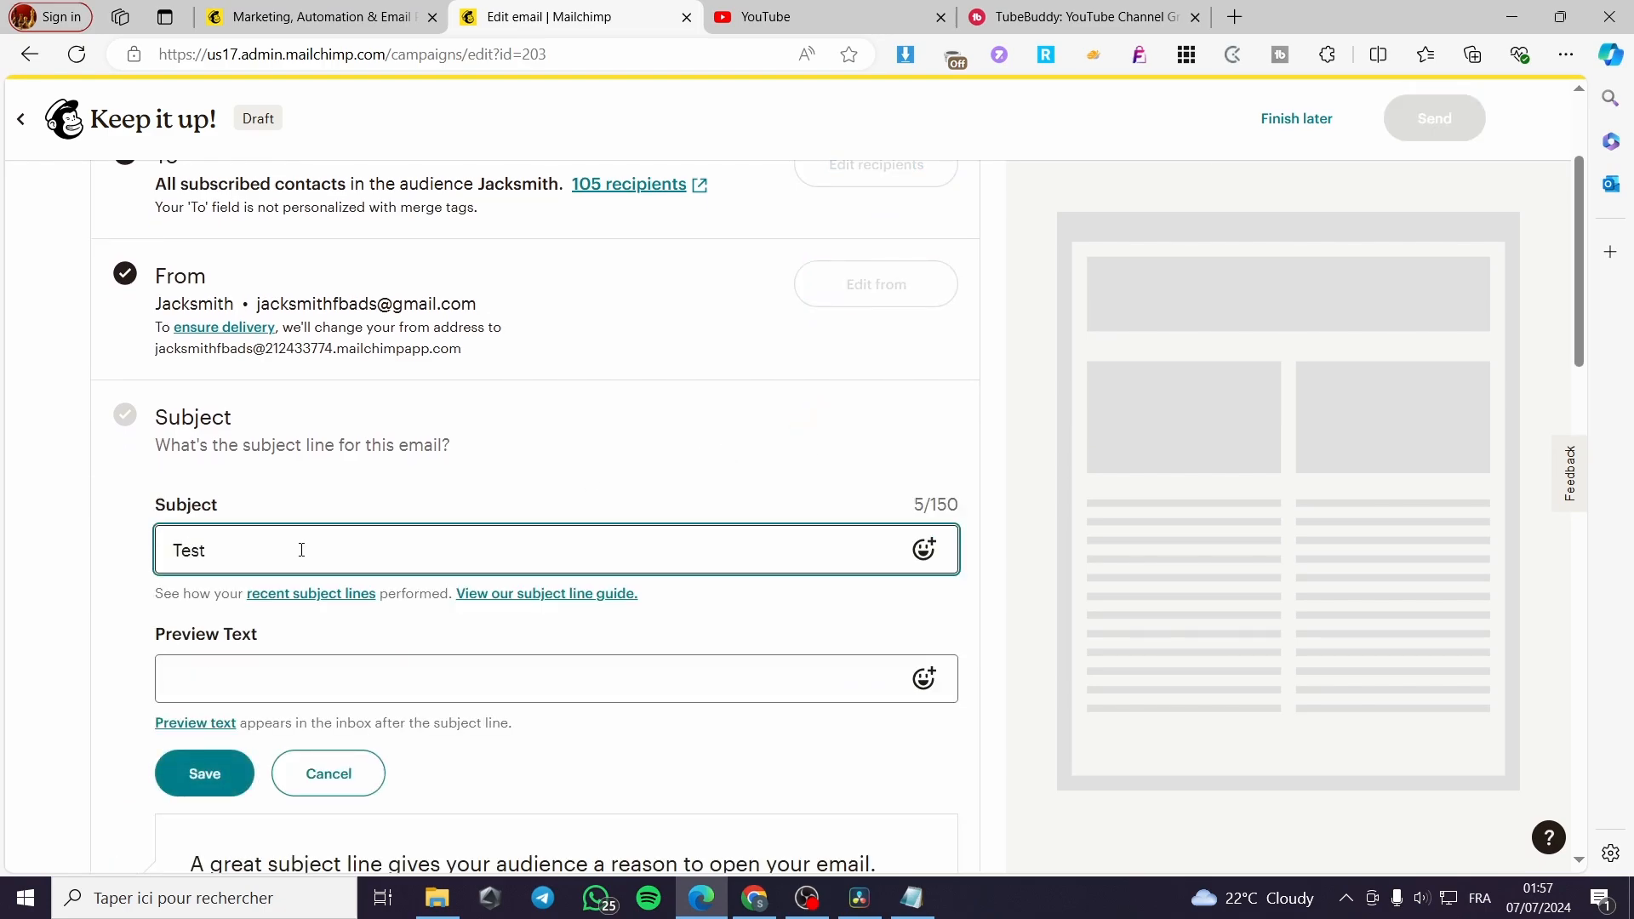
text(Video)
Copy the subject line "Test Video" into the preview text and save the subject section
scroll(426, 613, down, 2)
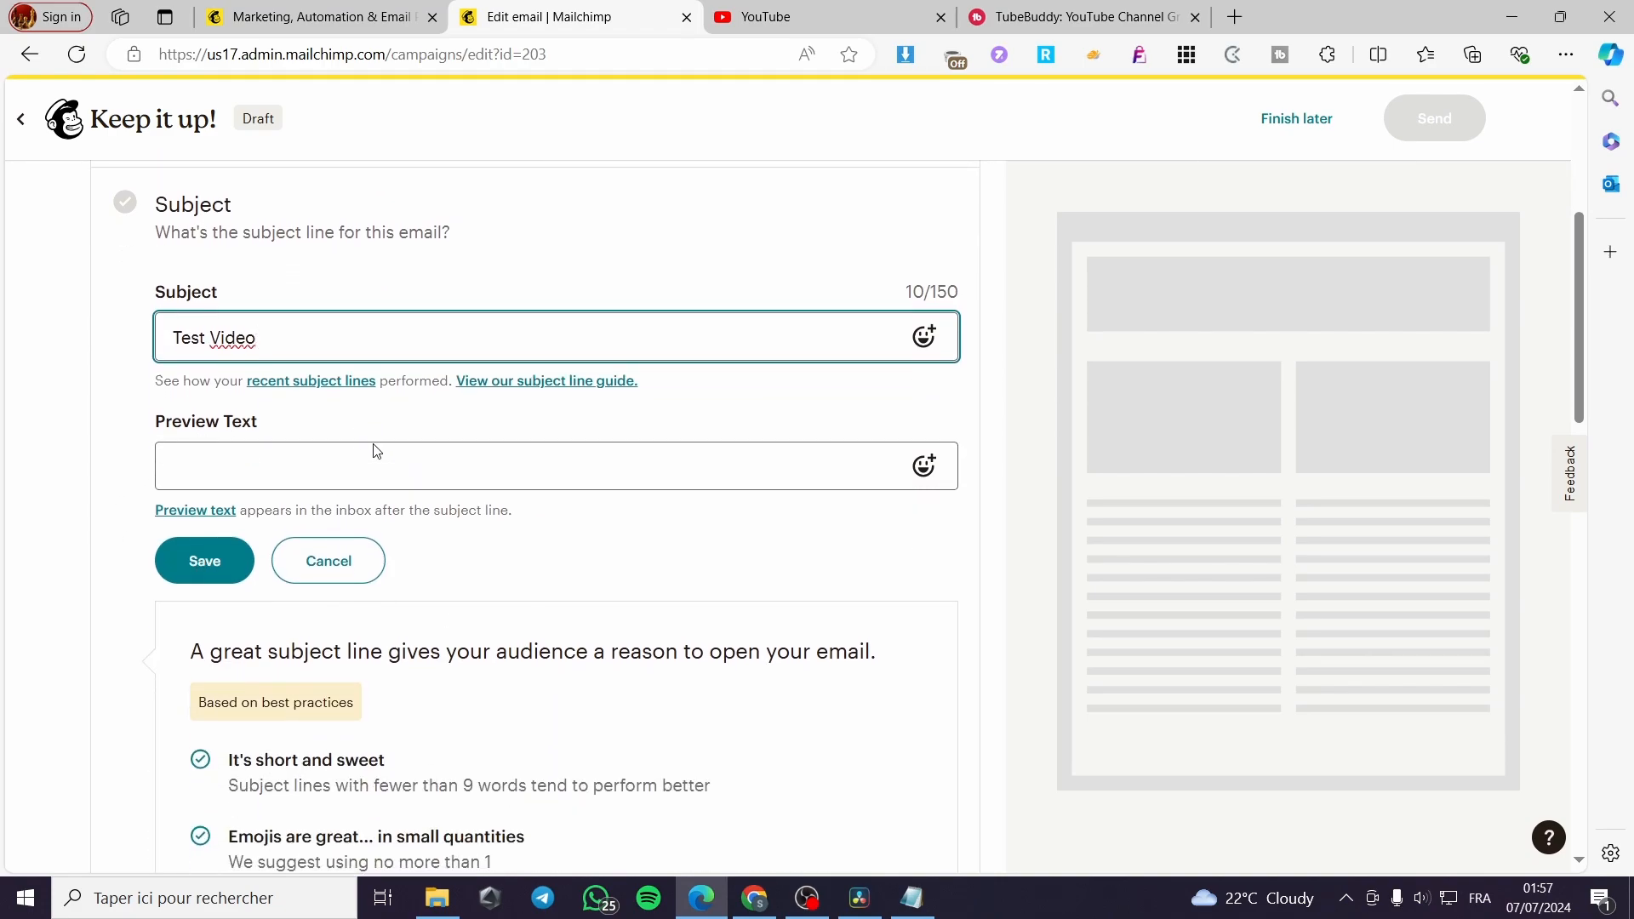
drag(262, 338, 108, 342)
key(ctrl+c)
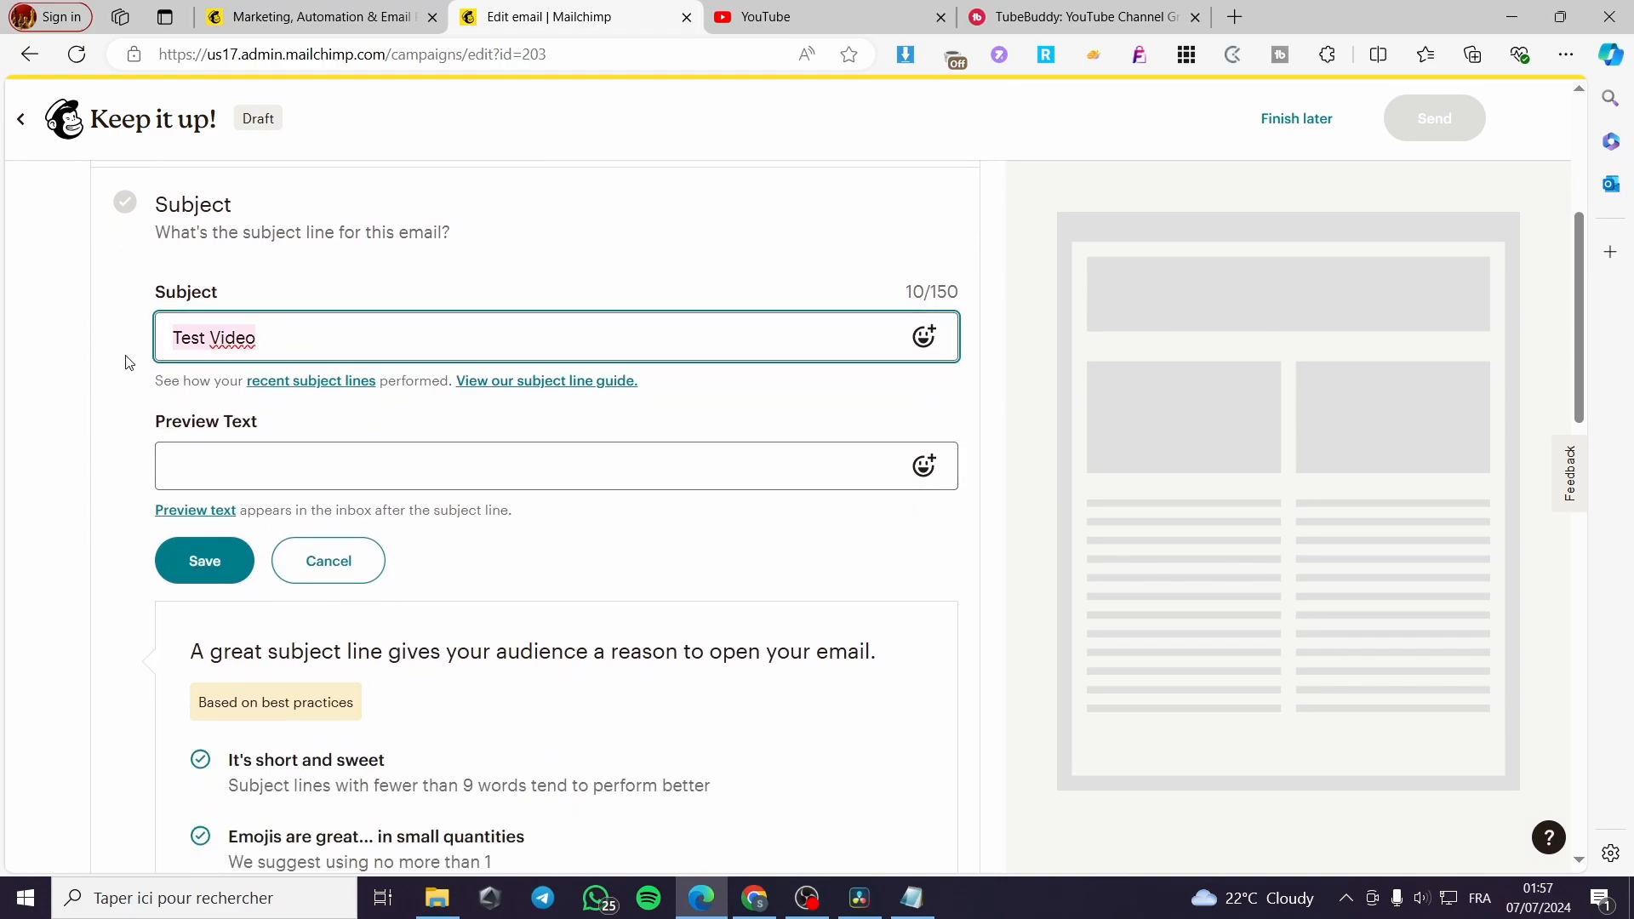
click(258, 472)
key(ctrl+v)
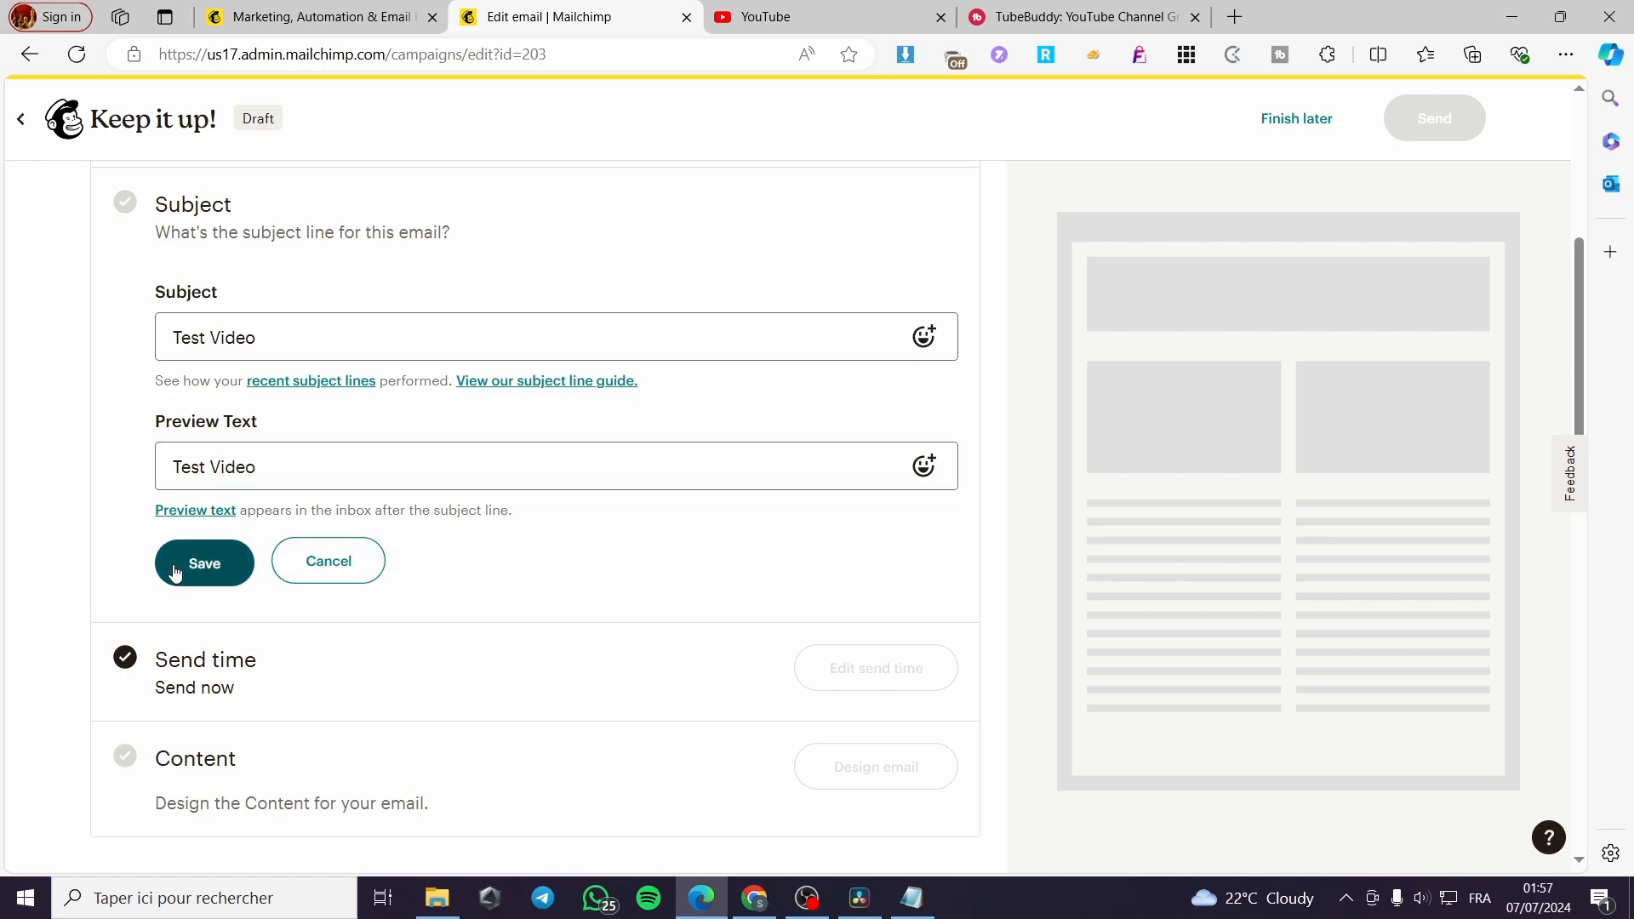
click(204, 560)
Start designing the email's content with the "Start from scratch" template
scroll(673, 566, down, 3)
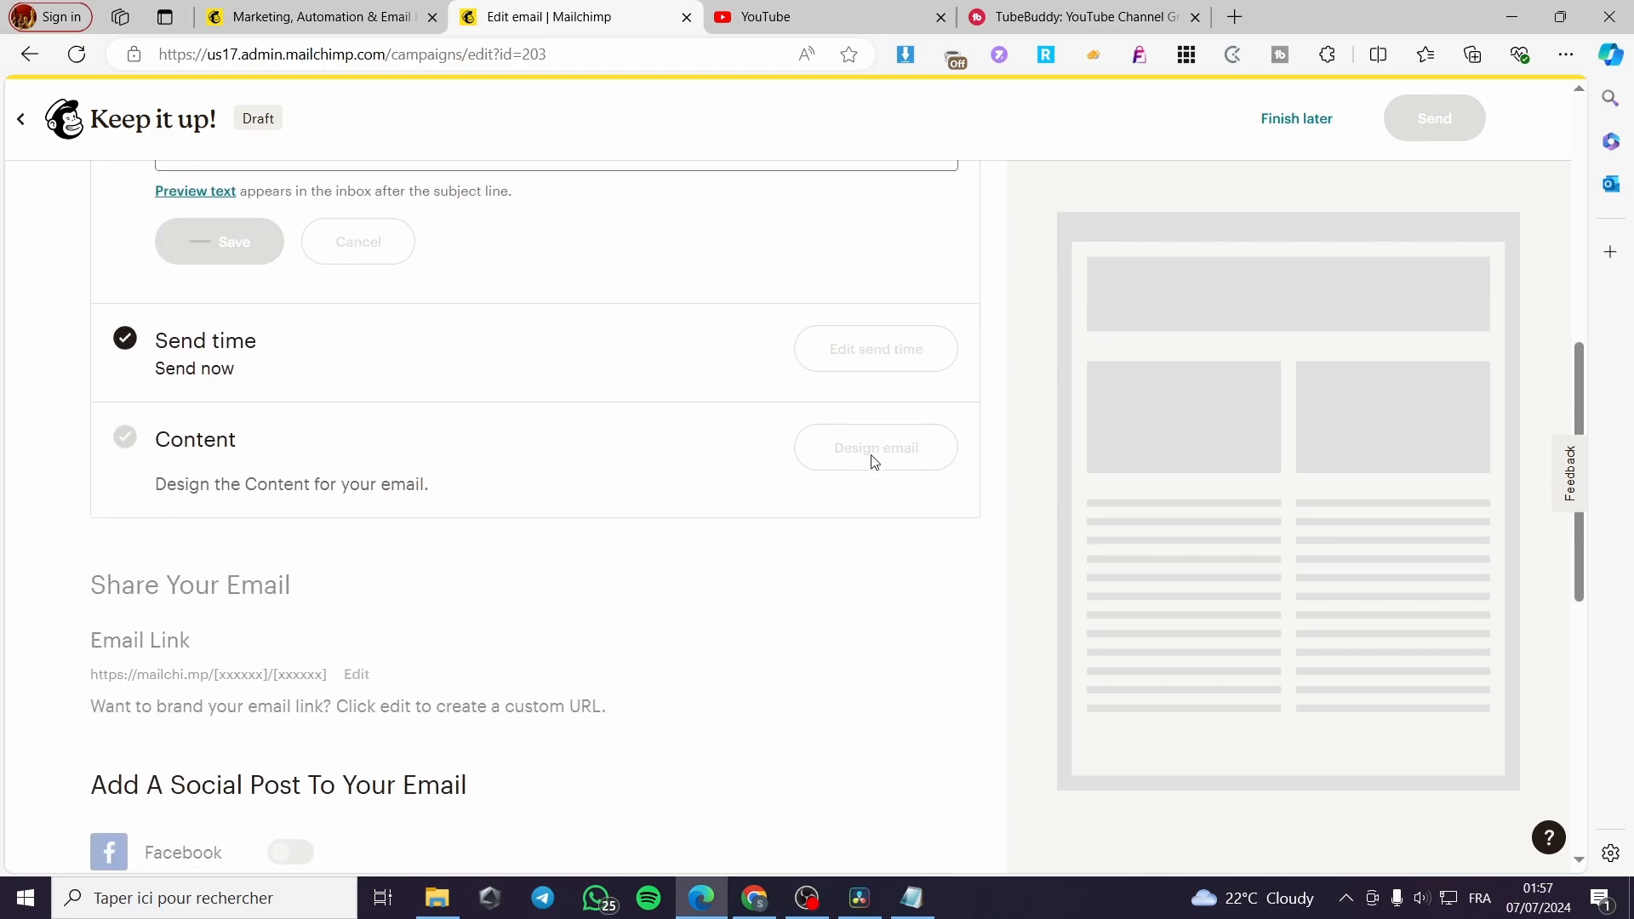
scroll(431, 485, up, 3)
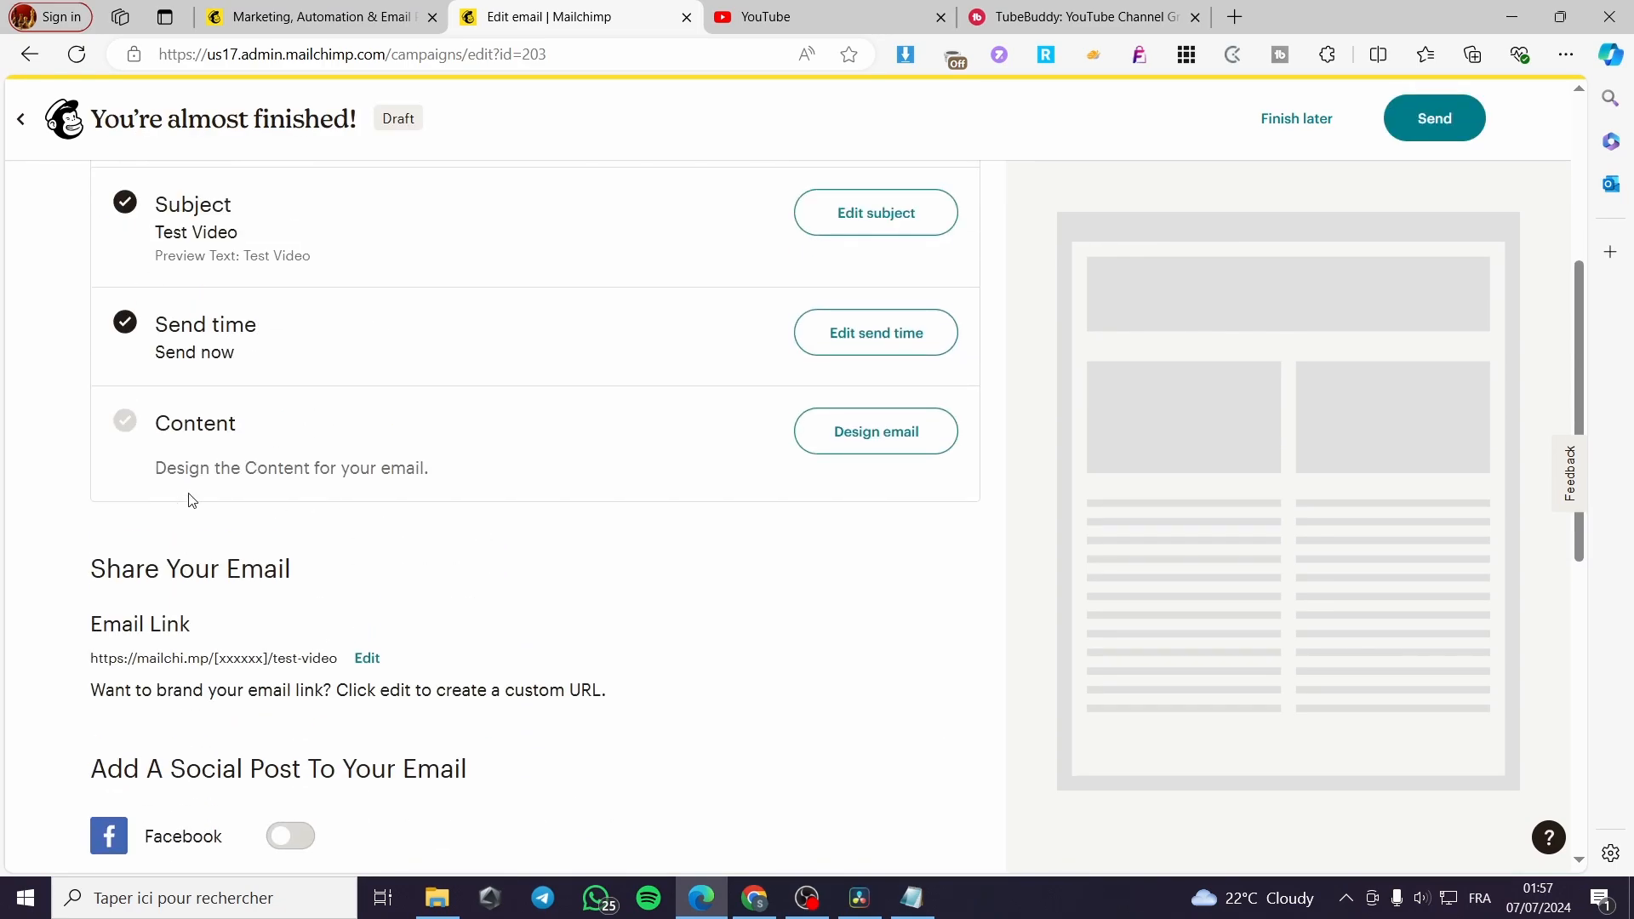
click(851, 433)
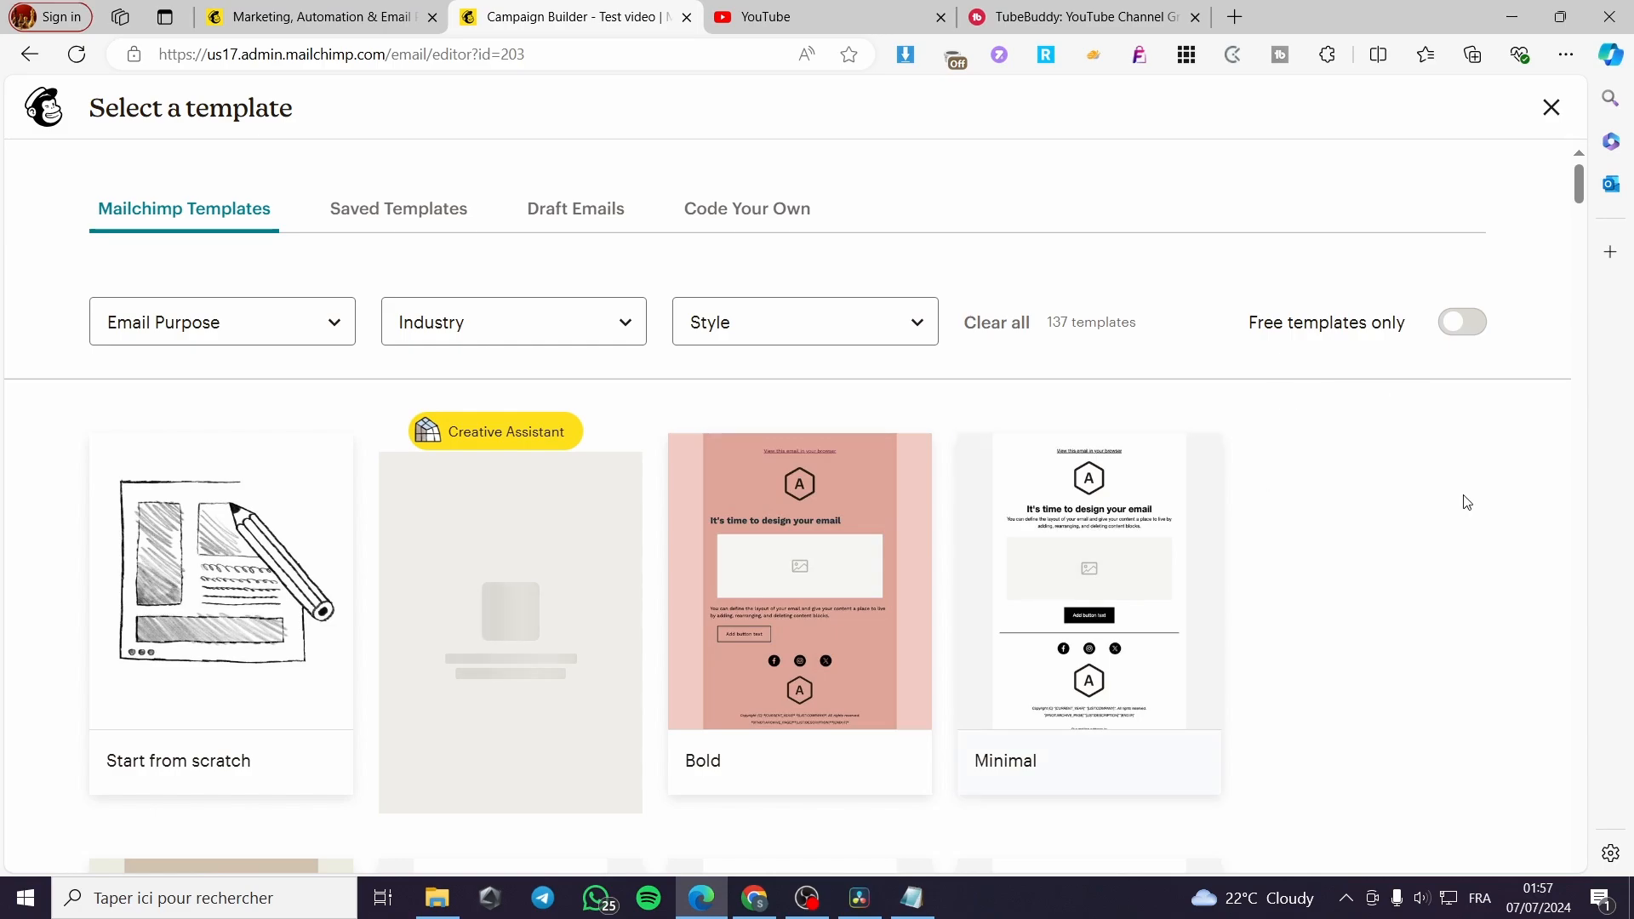
mouse_move(267, 595)
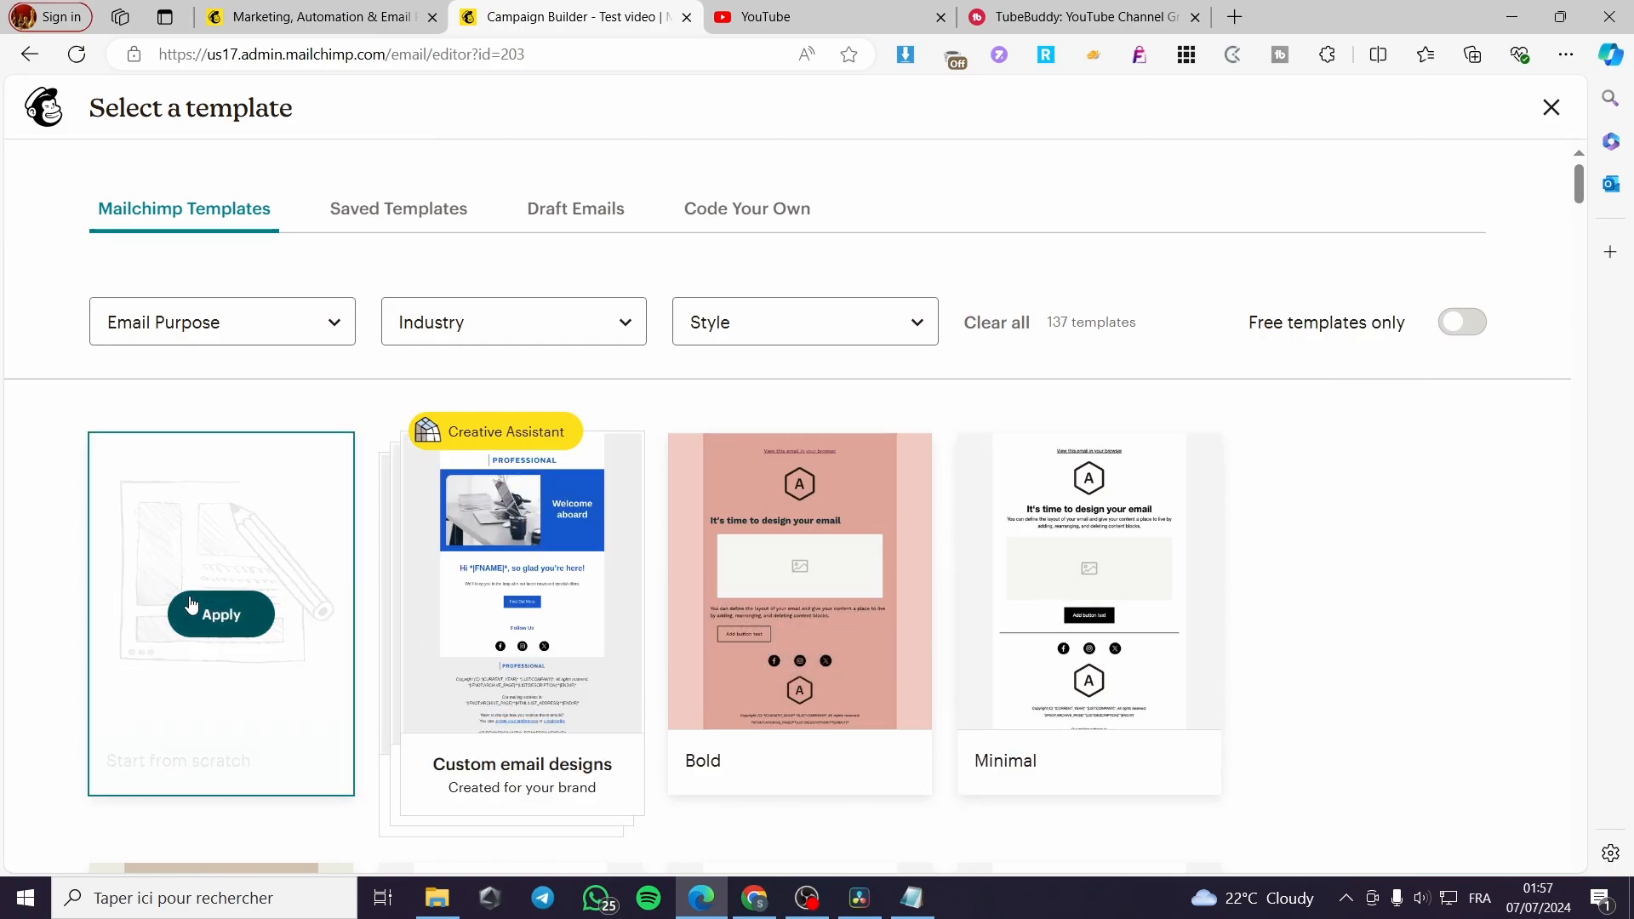
click(223, 625)
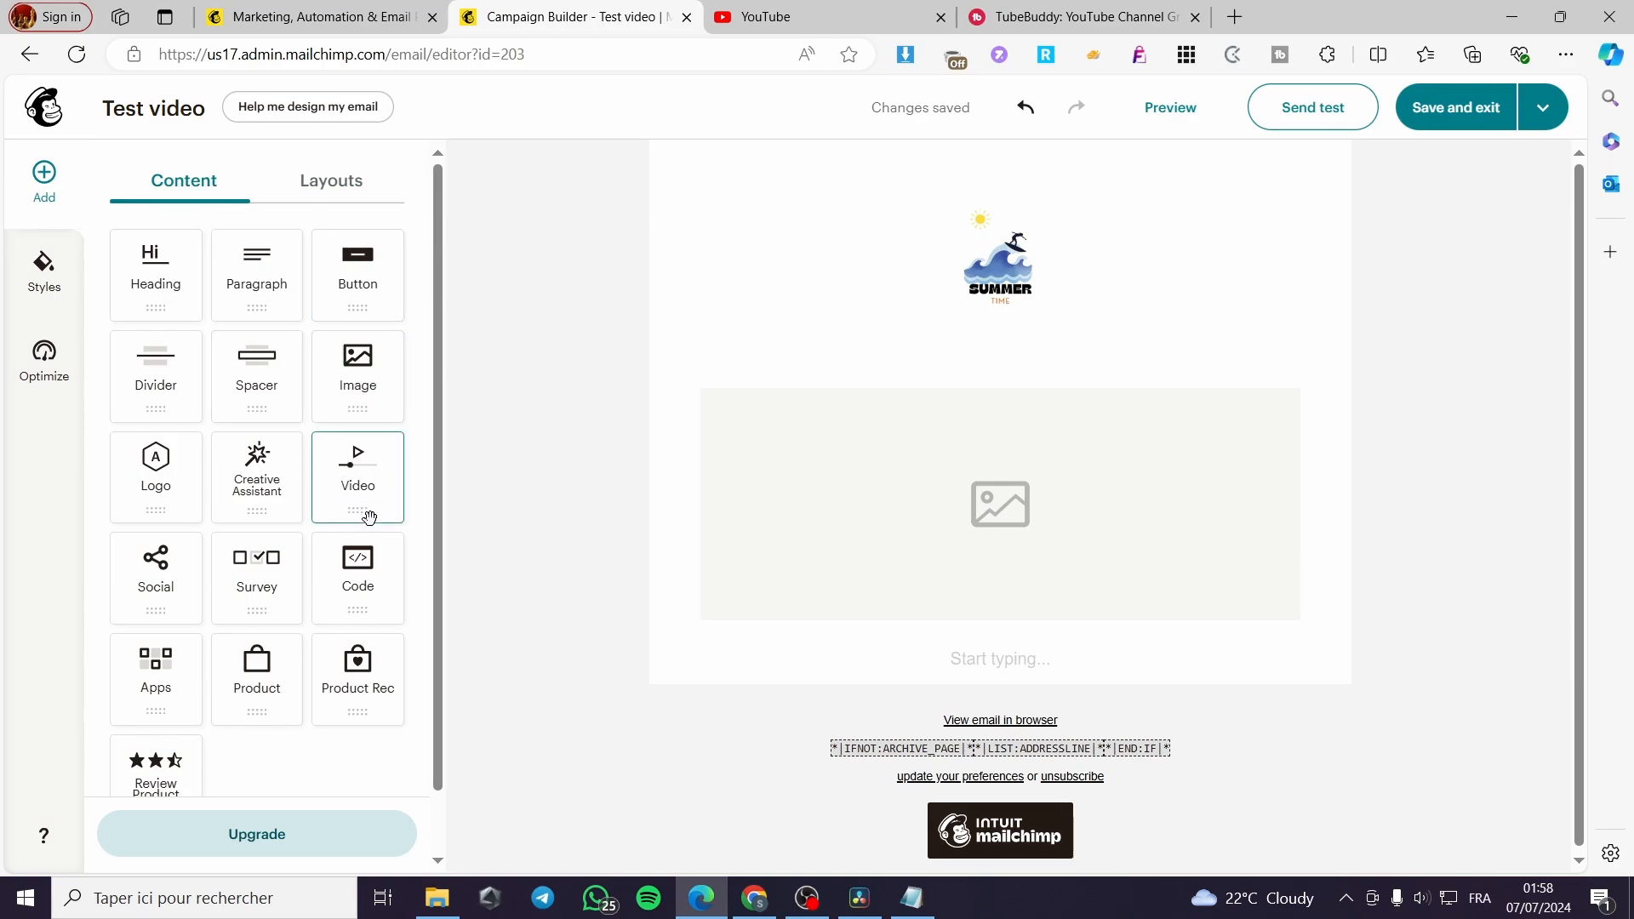
Insert a Video block between the logo and the empty image placeholder in the email
drag(360, 518, 944, 438)
right_click(1024, 522)
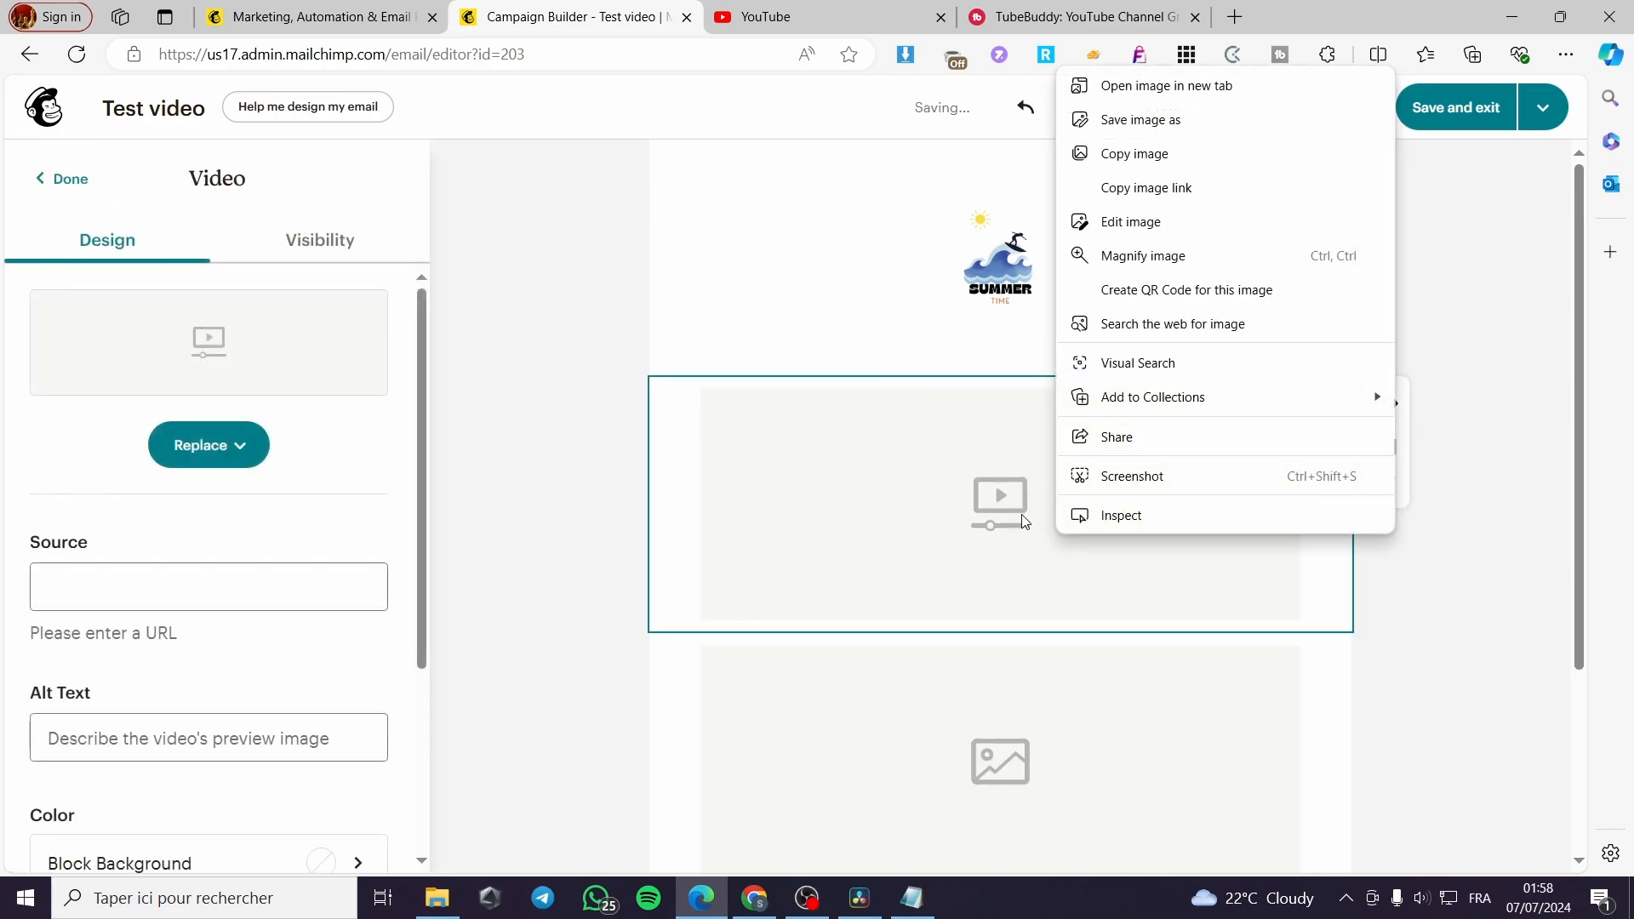
click(962, 510)
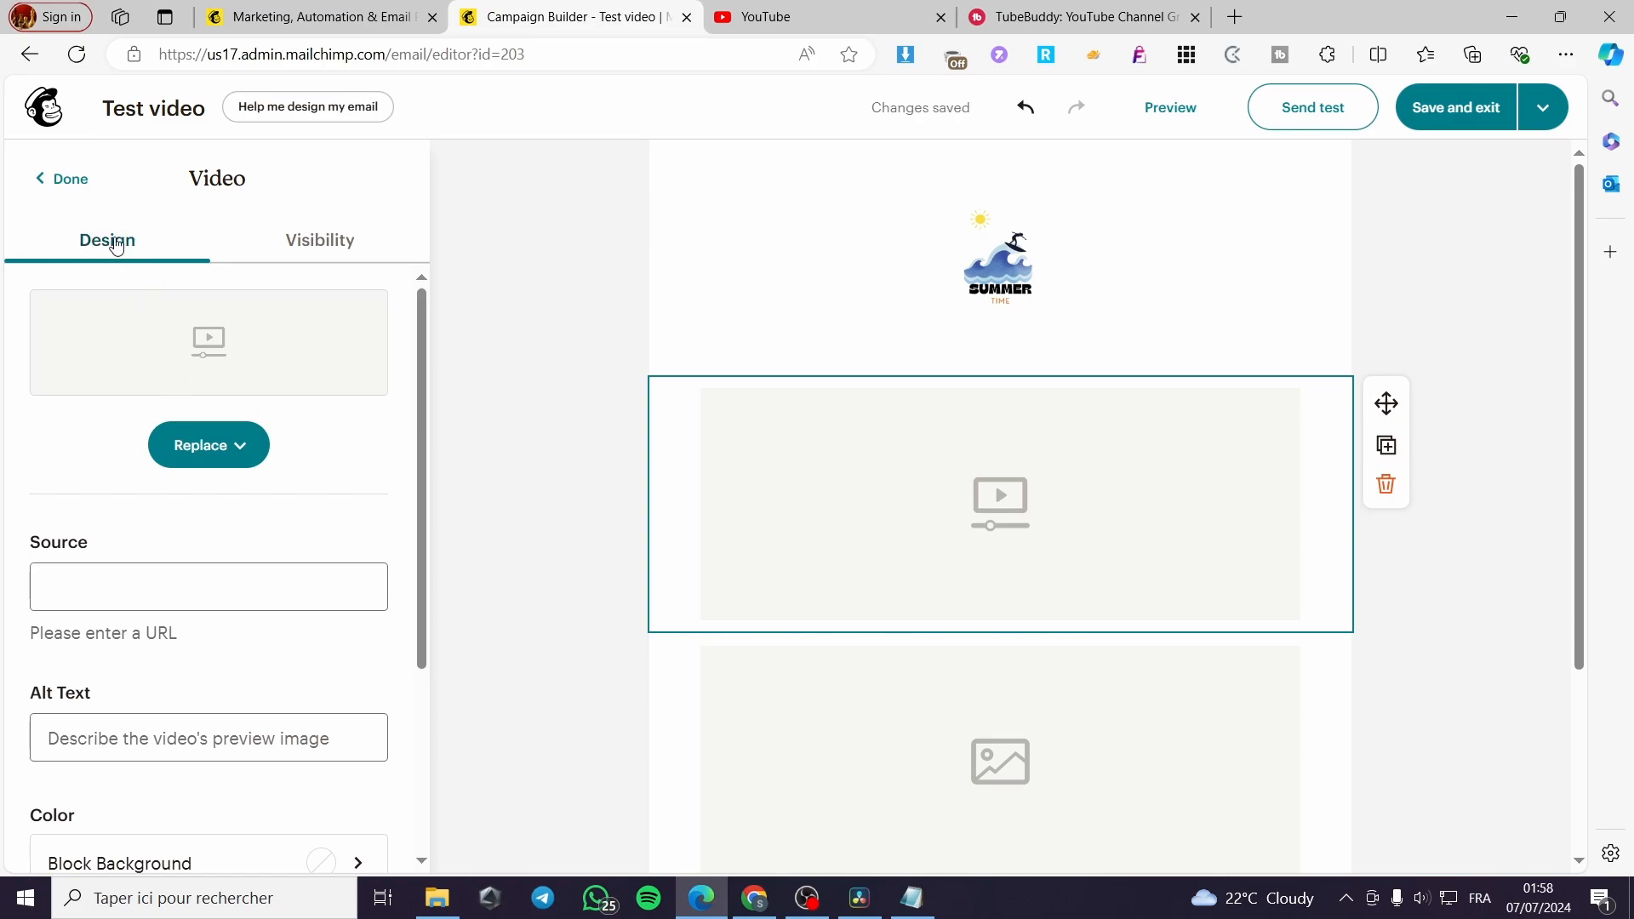
click(241, 445)
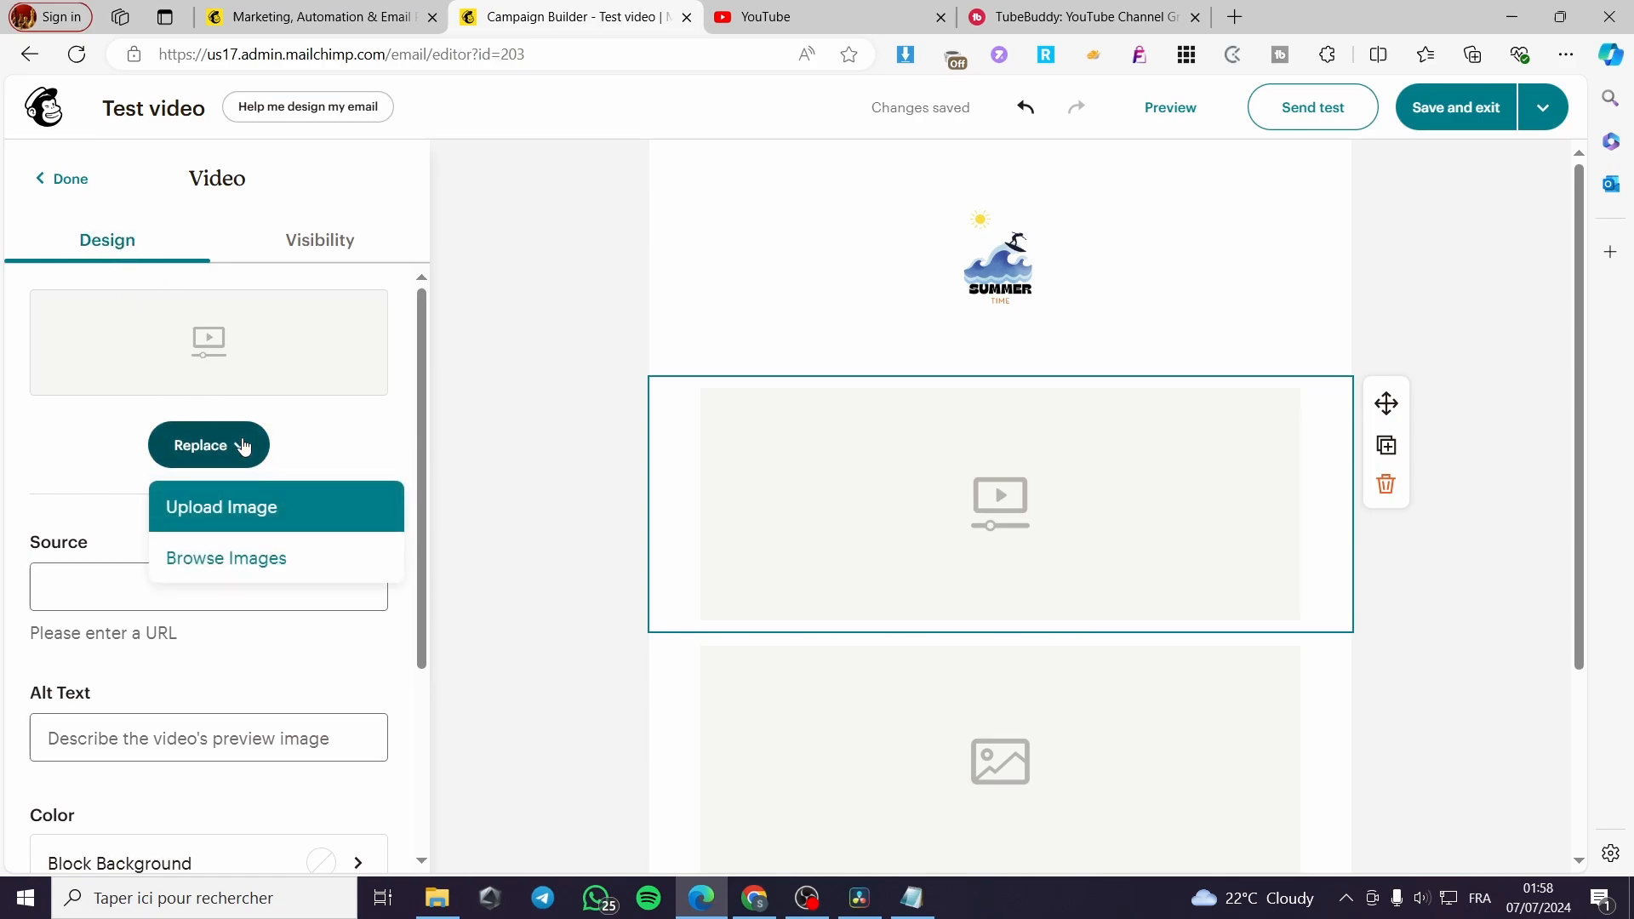
click(254, 525)
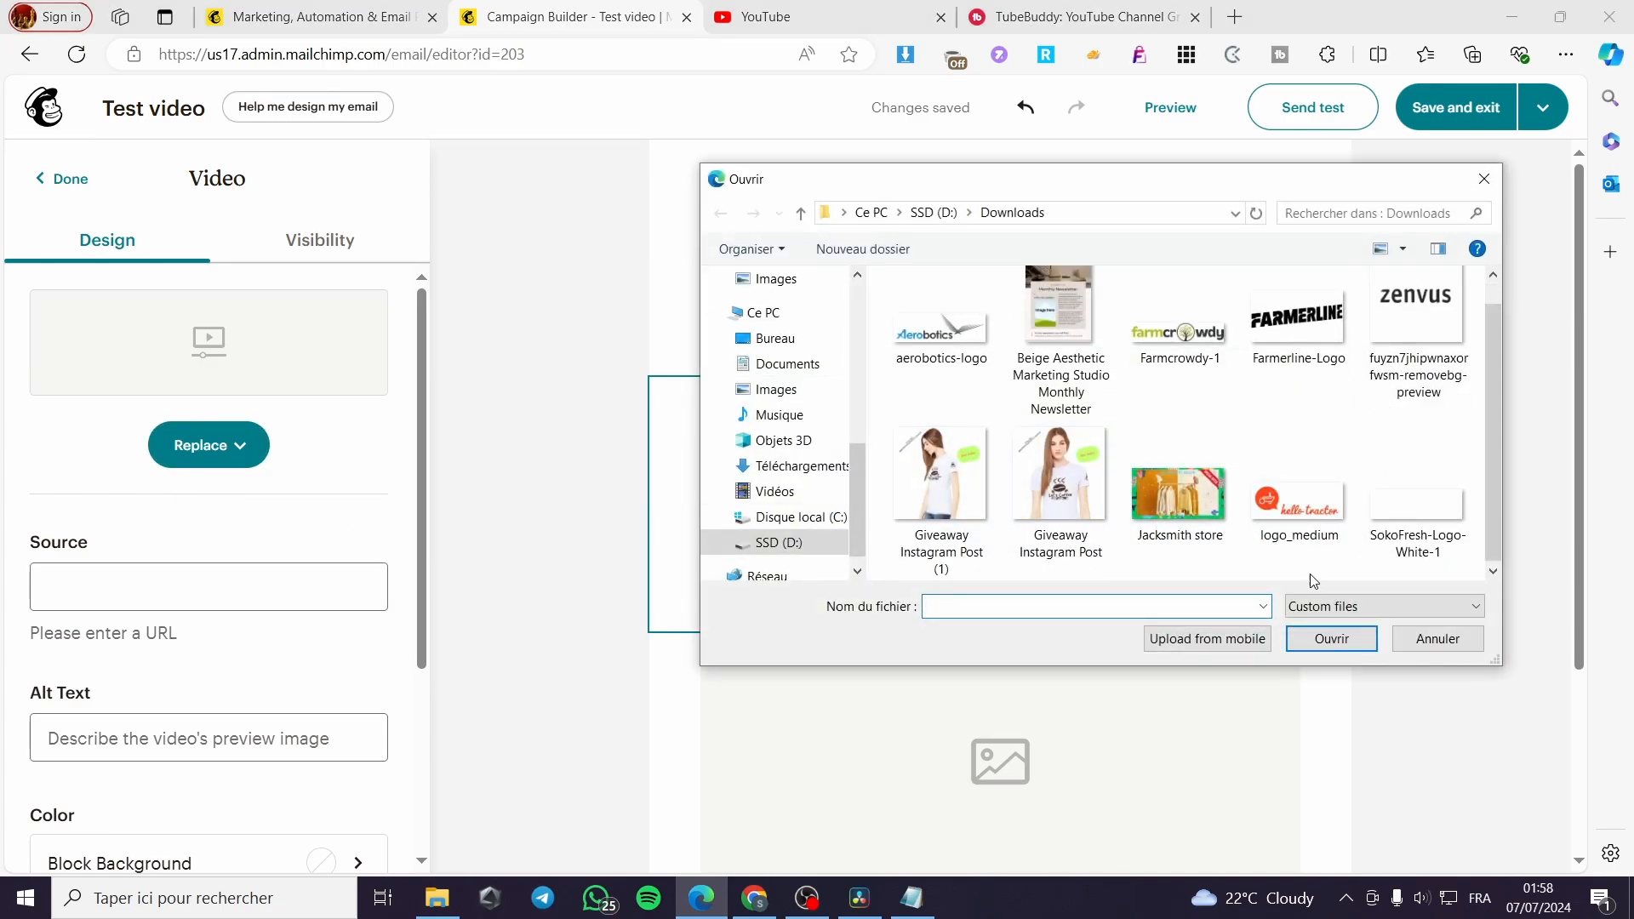
click(1372, 606)
click(1366, 646)
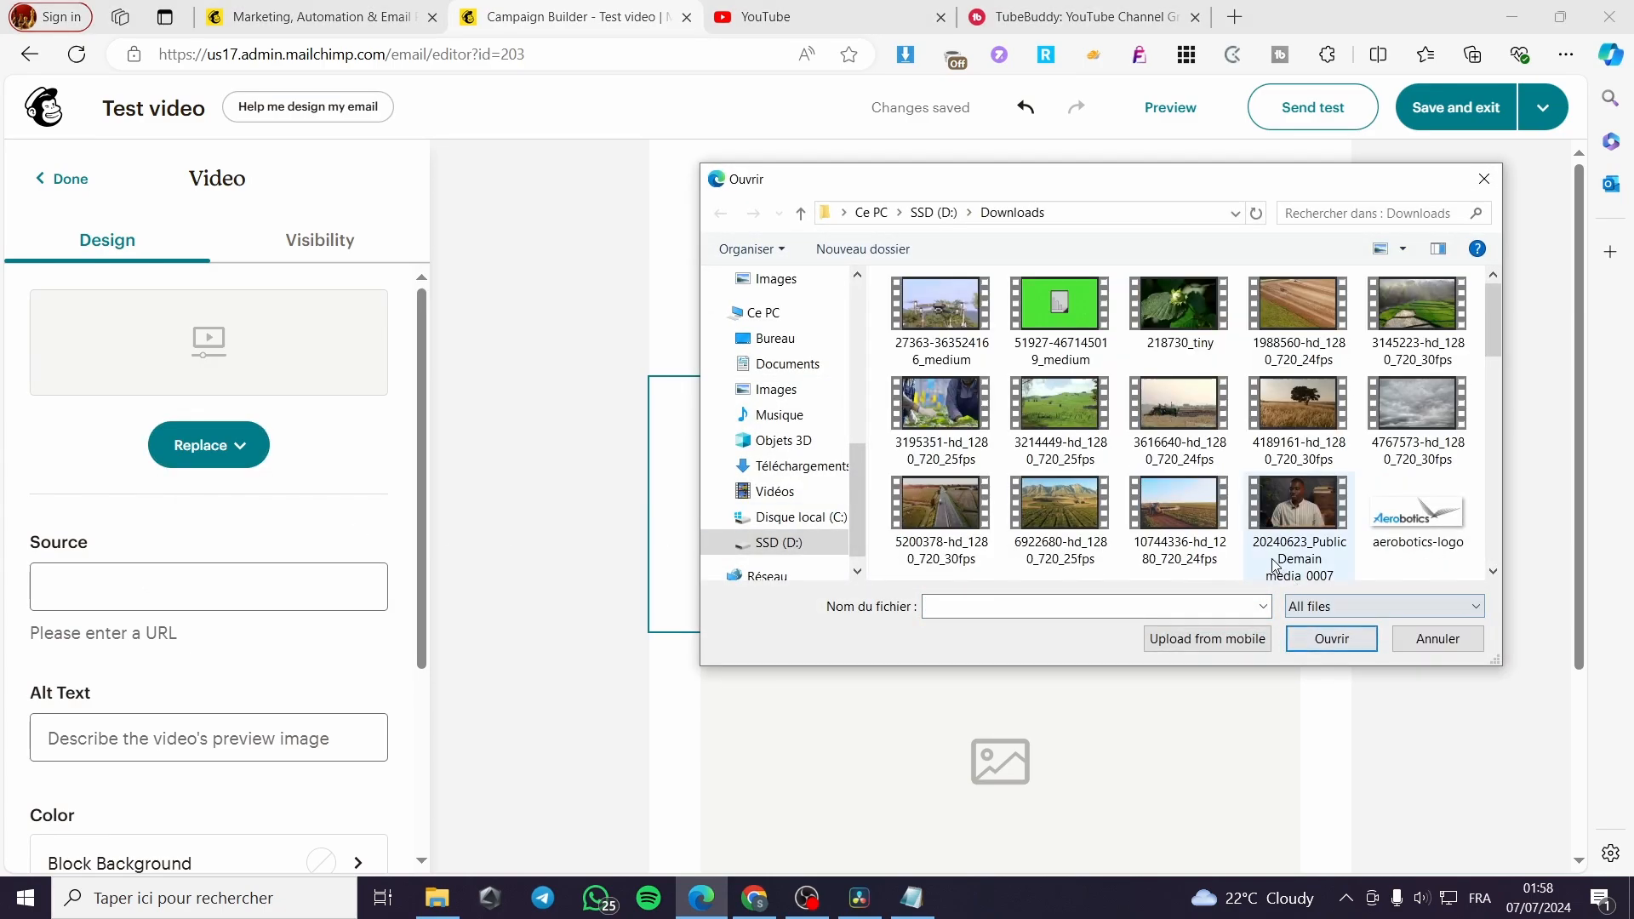
scroll(1266, 396, down, 10)
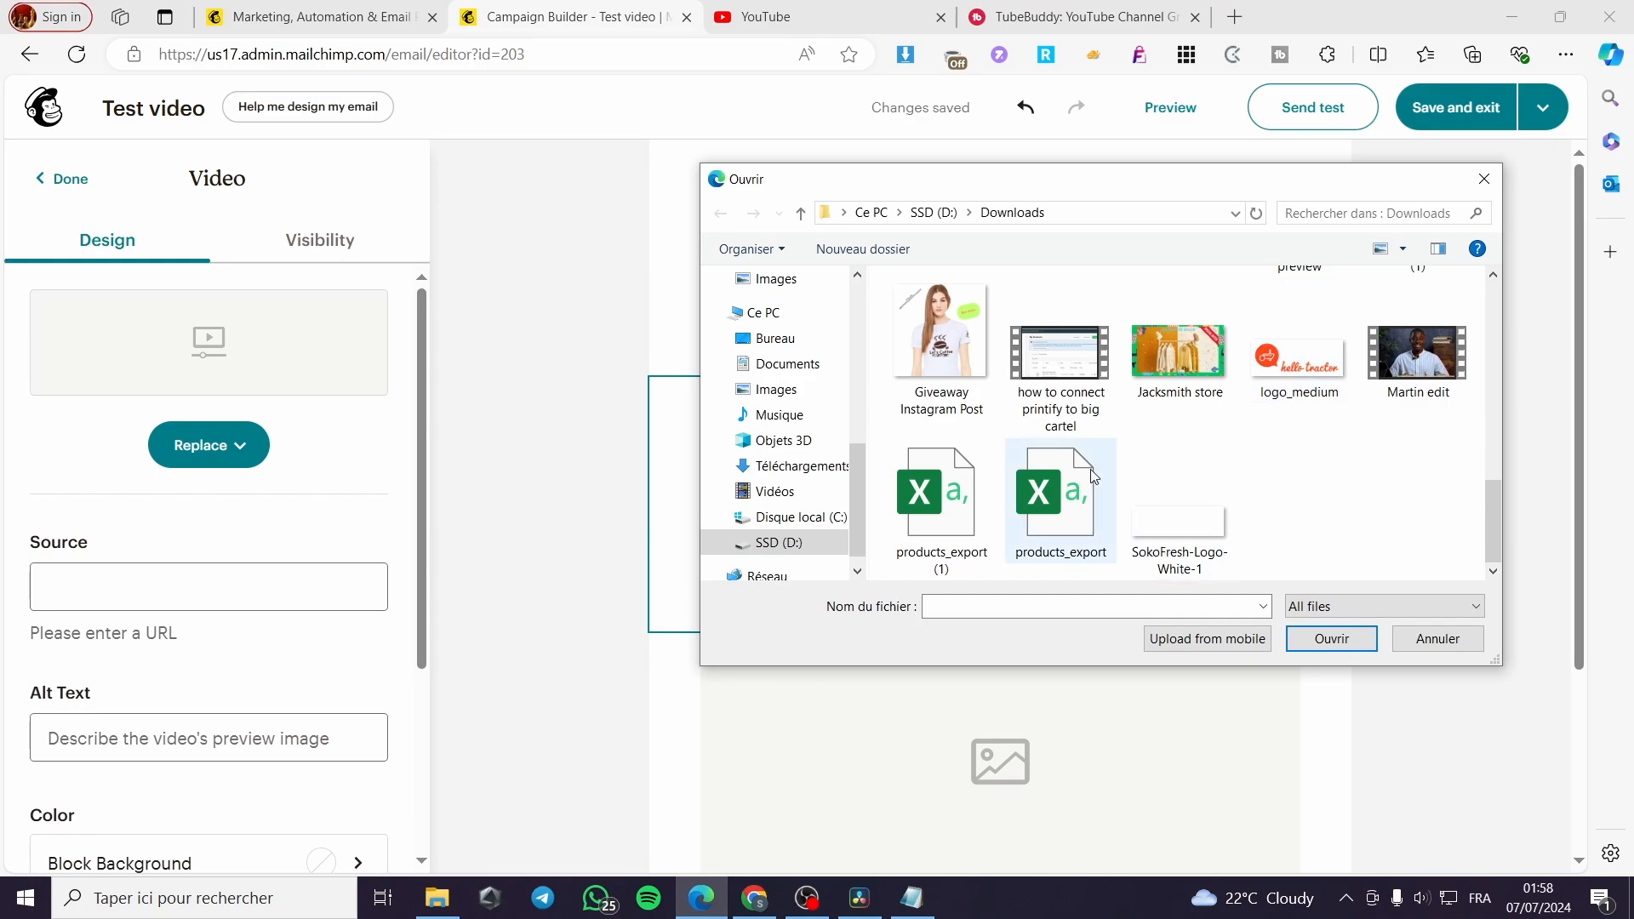
click(1430, 639)
click(232, 448)
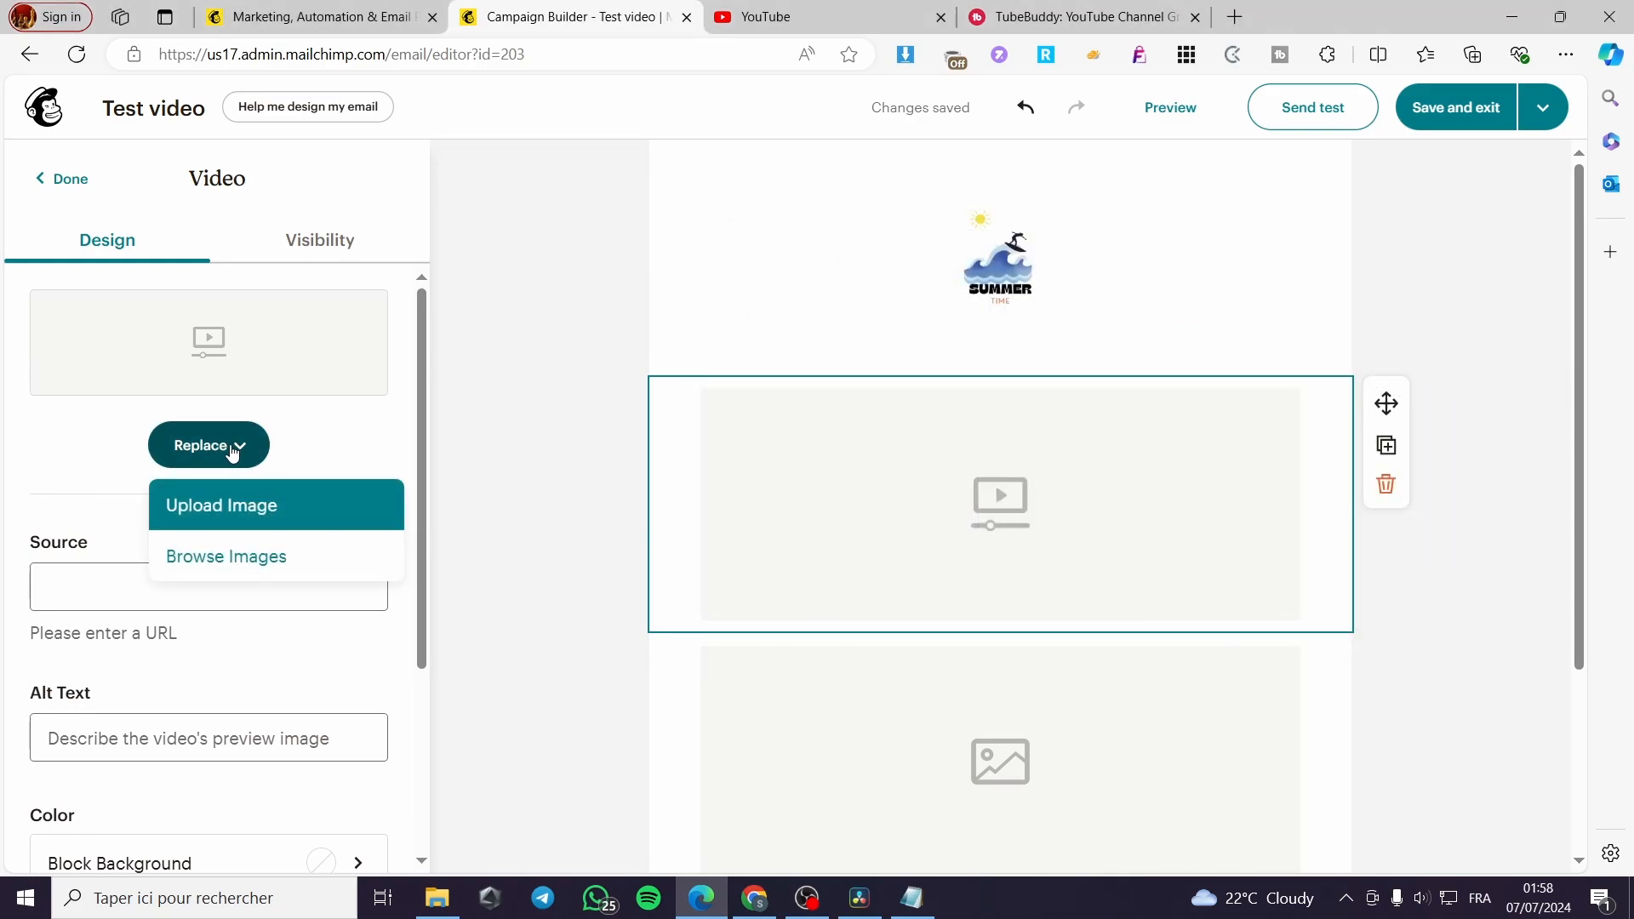
click(220, 560)
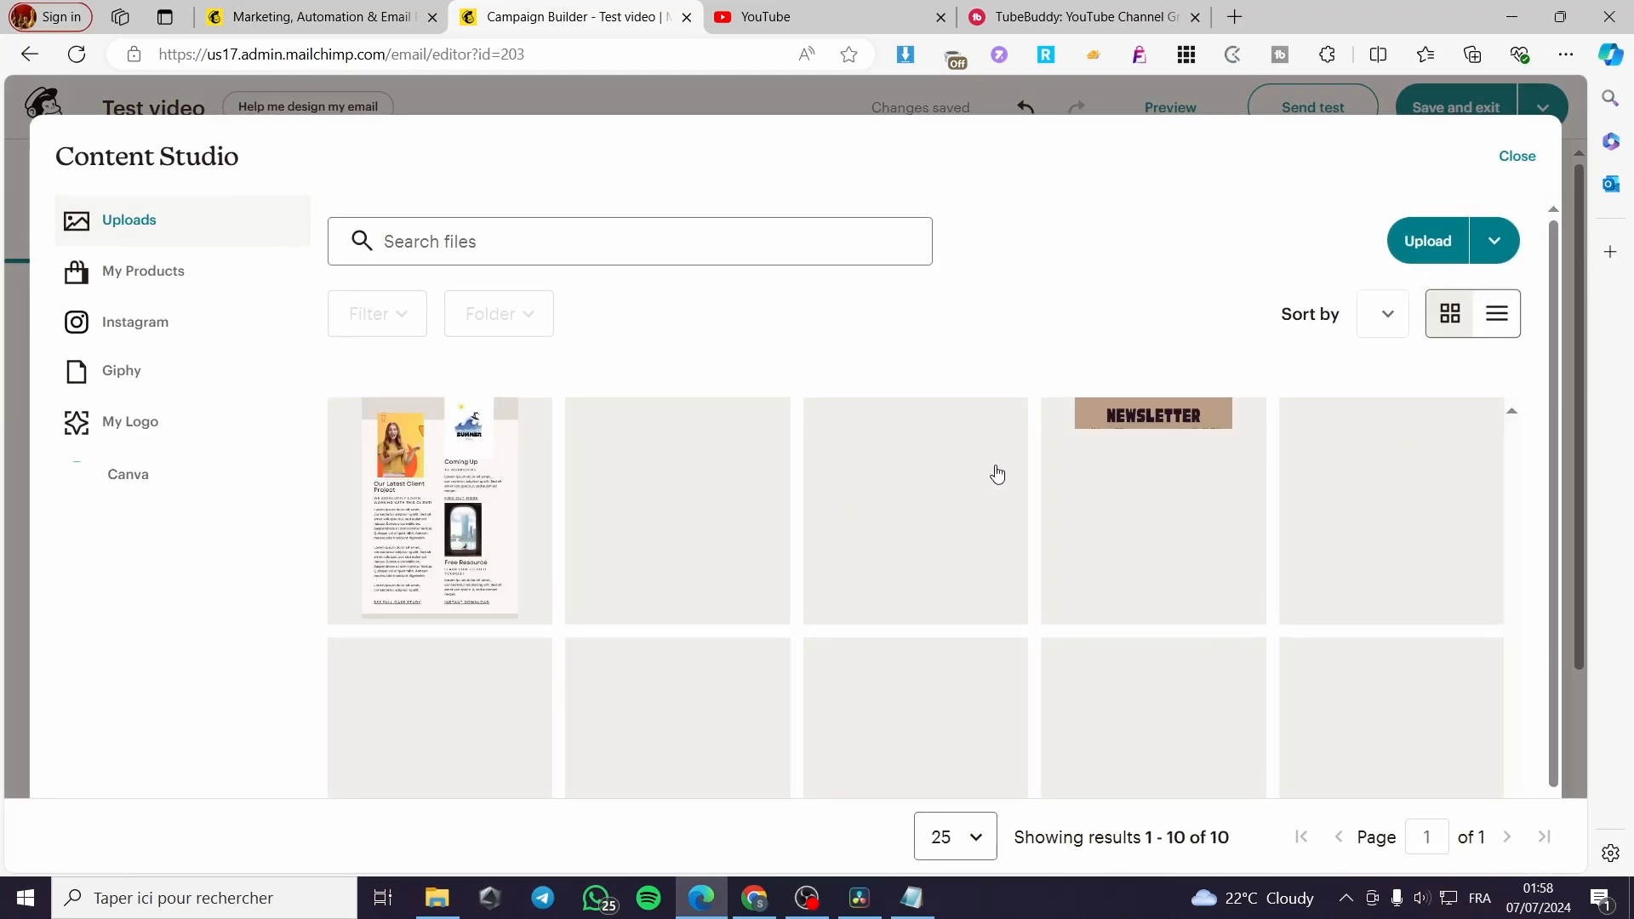
click(1516, 156)
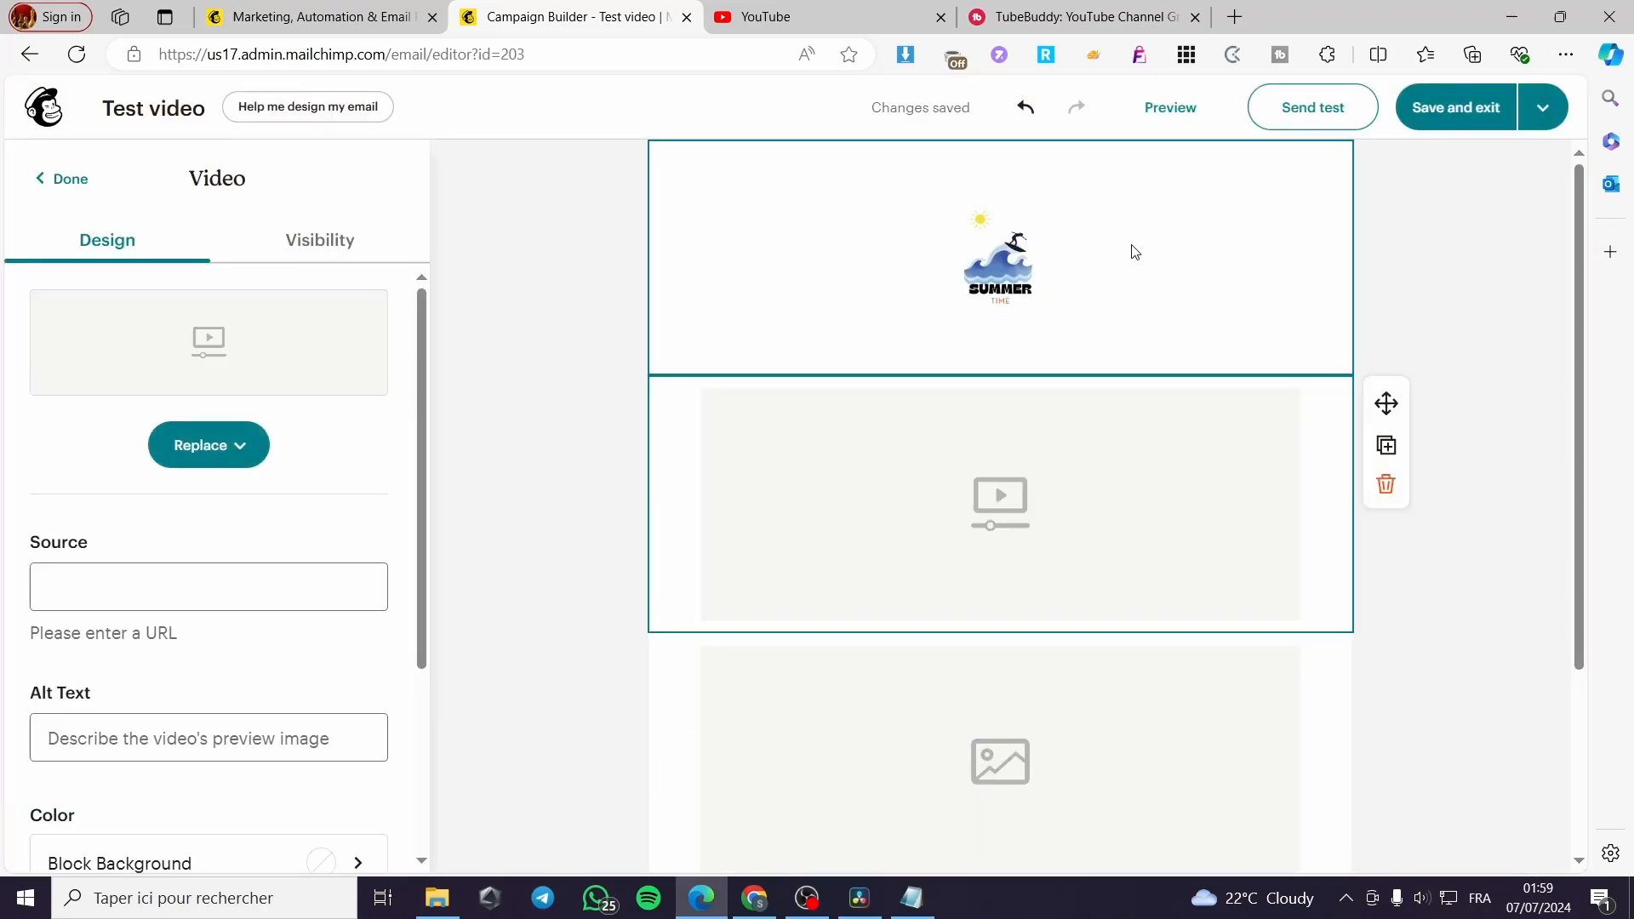
click(231, 453)
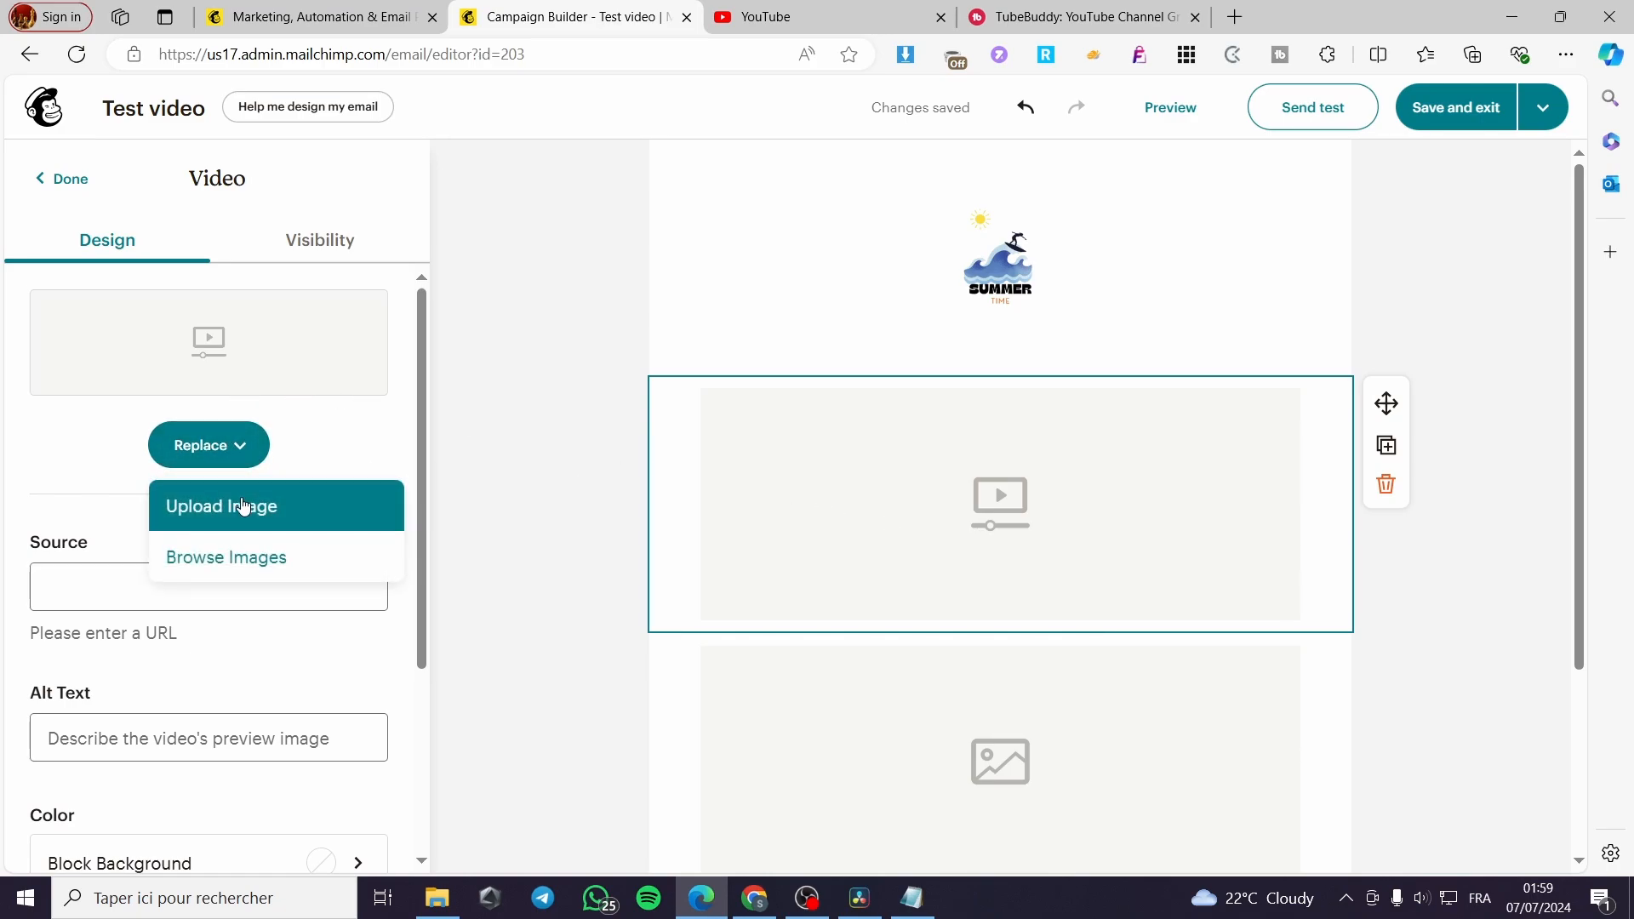
Switch to YouTube, open your own channel and copy the share link of the "Landscape video editing skills" video
click(98, 576)
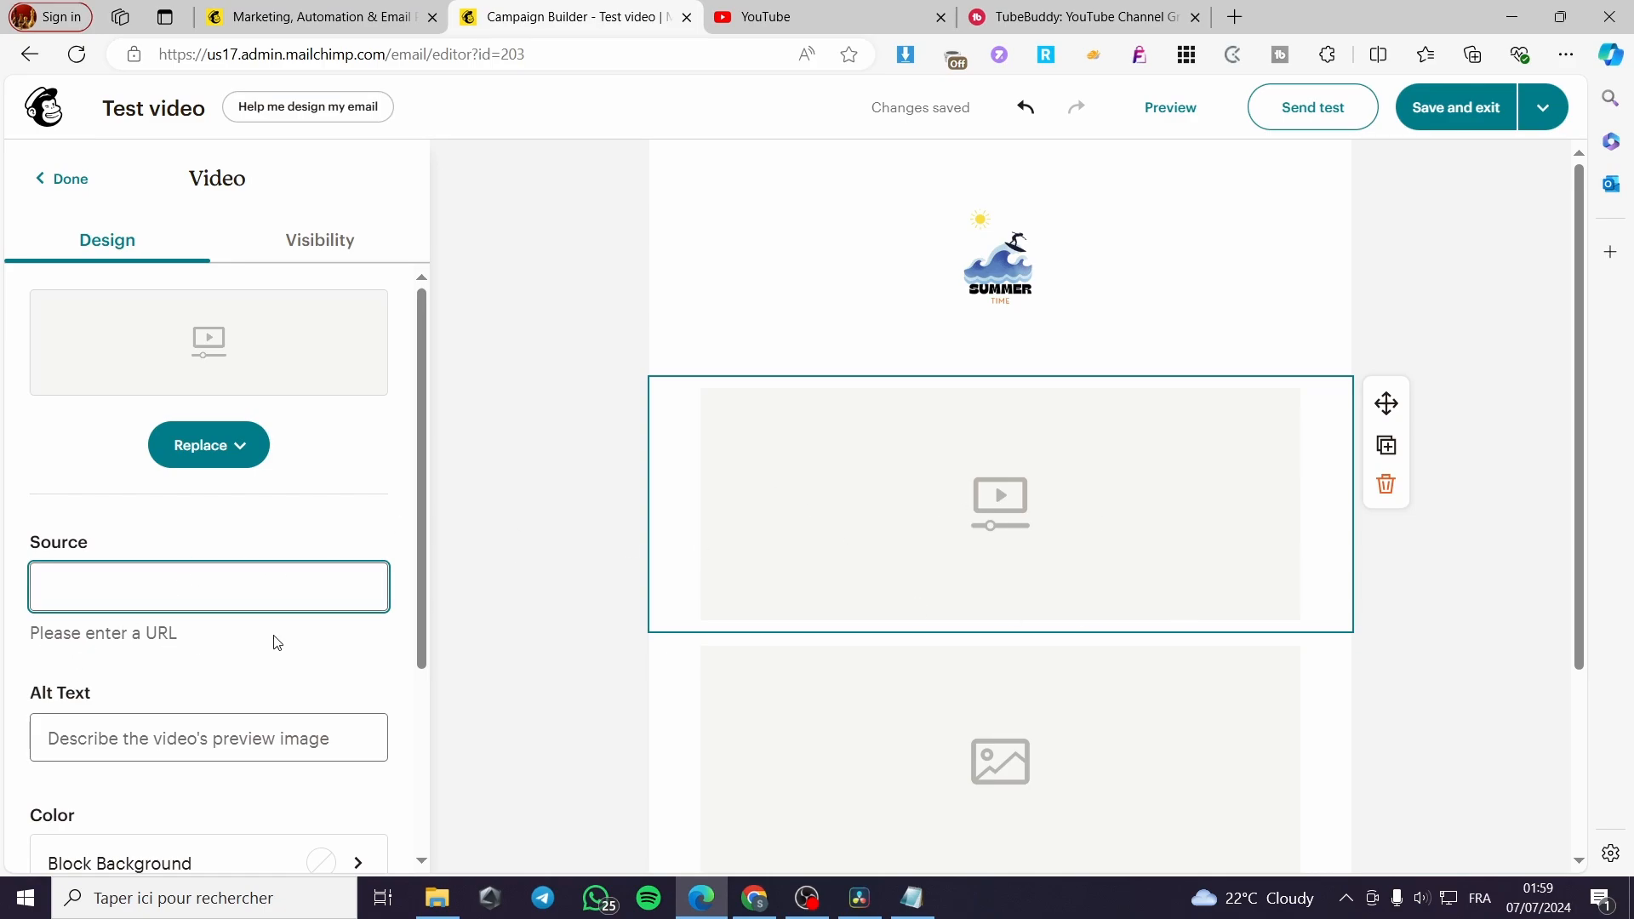
click(184, 605)
click(708, 10)
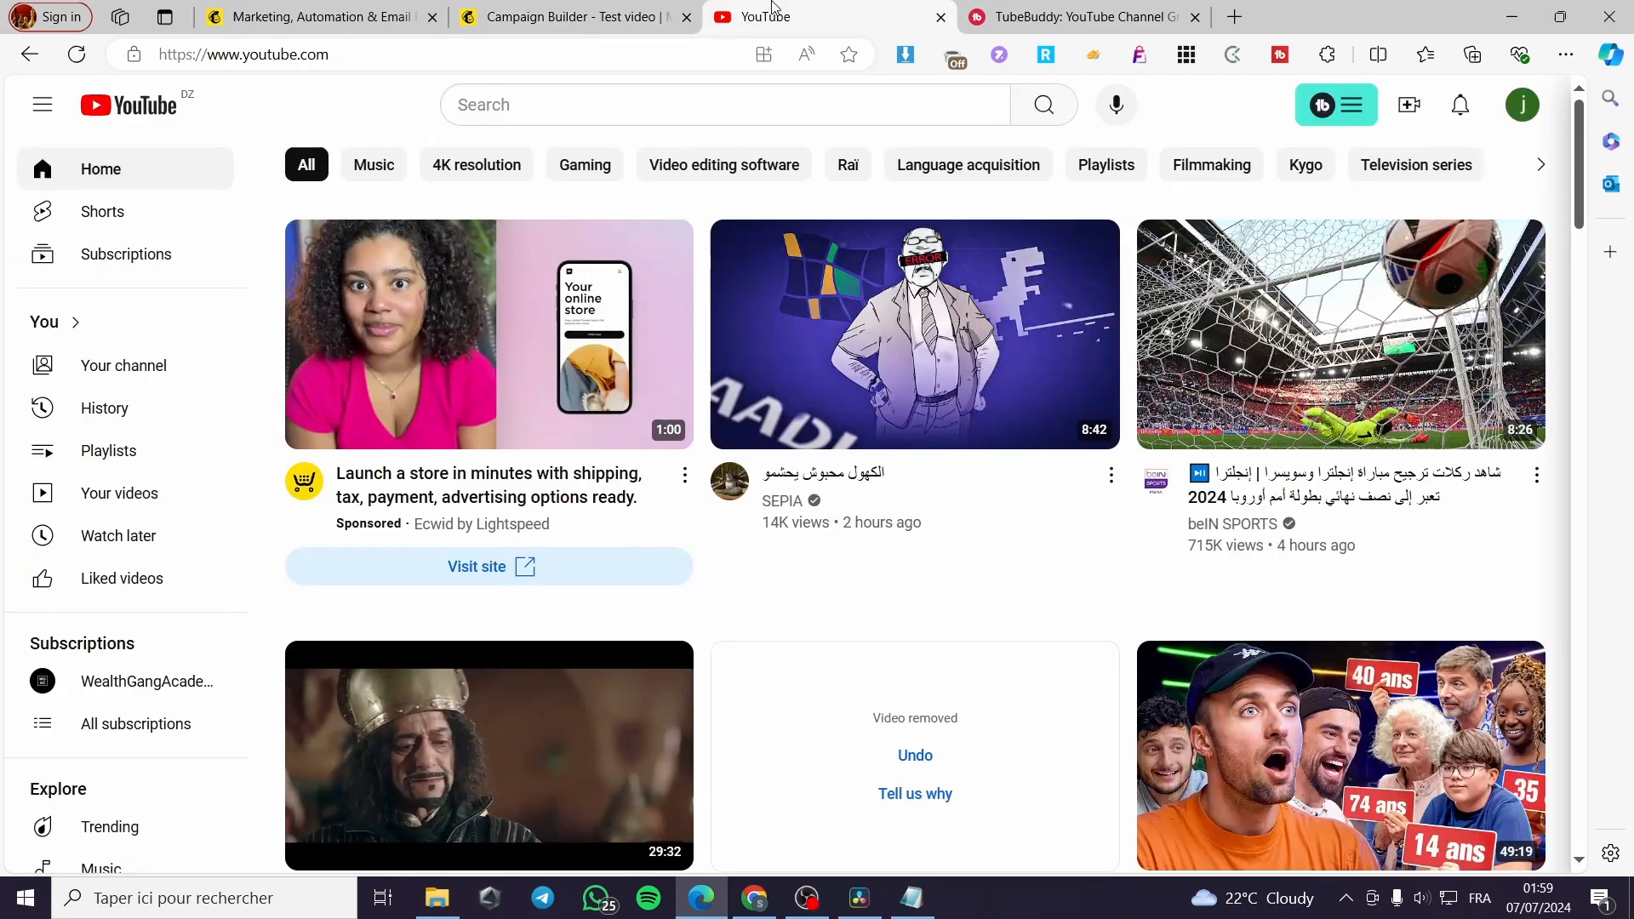
click(596, 9)
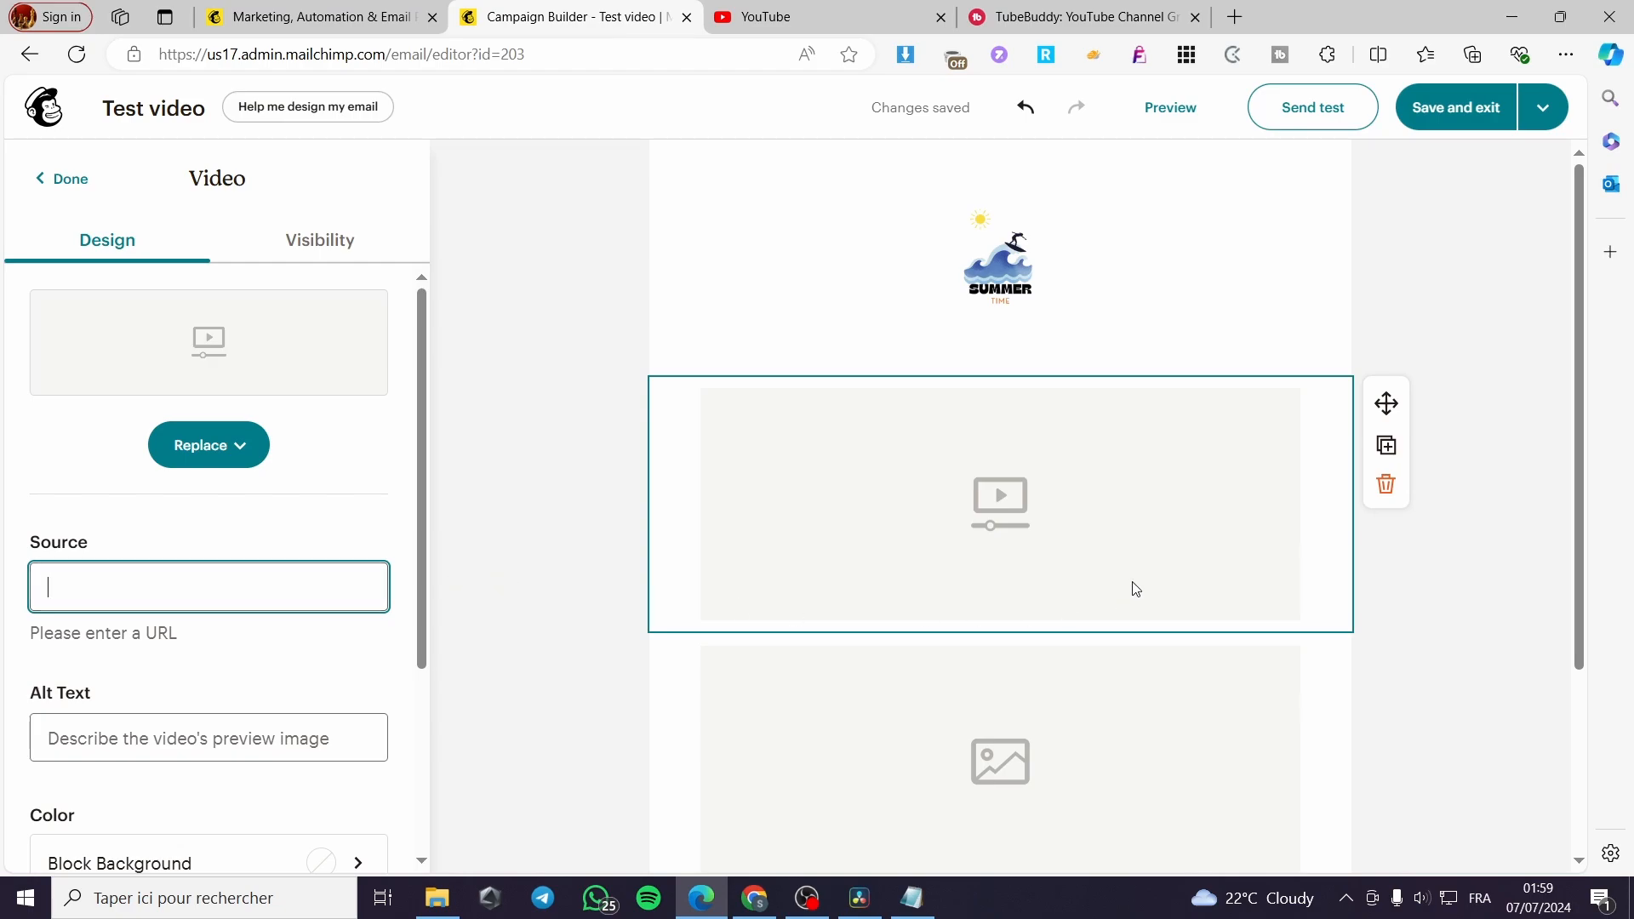
click(808, 8)
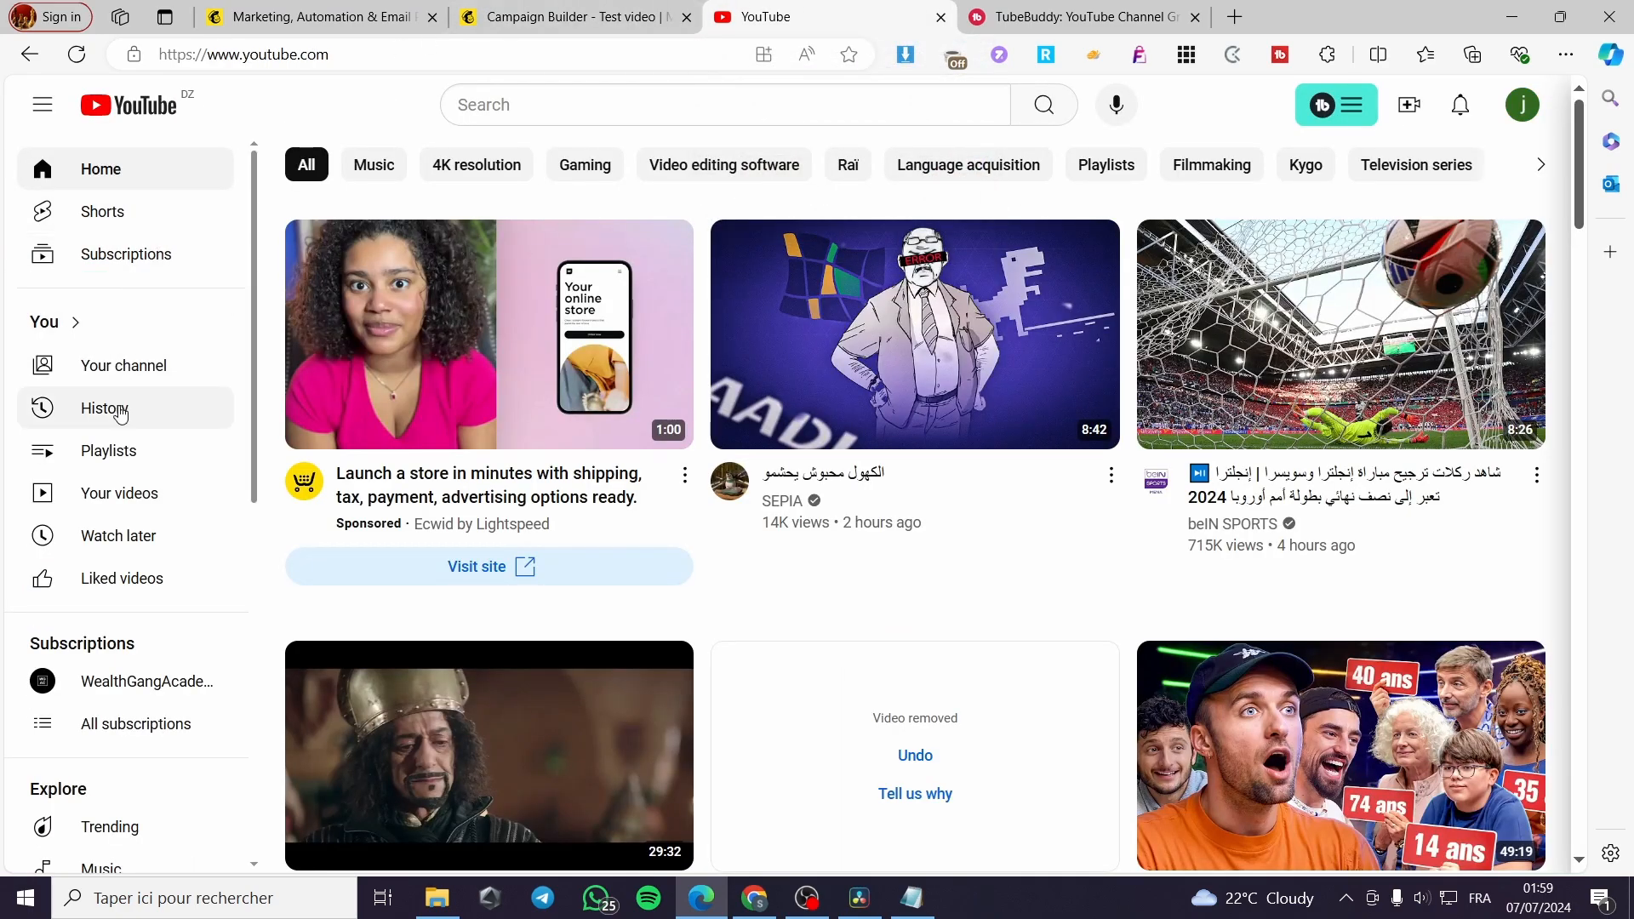
click(135, 383)
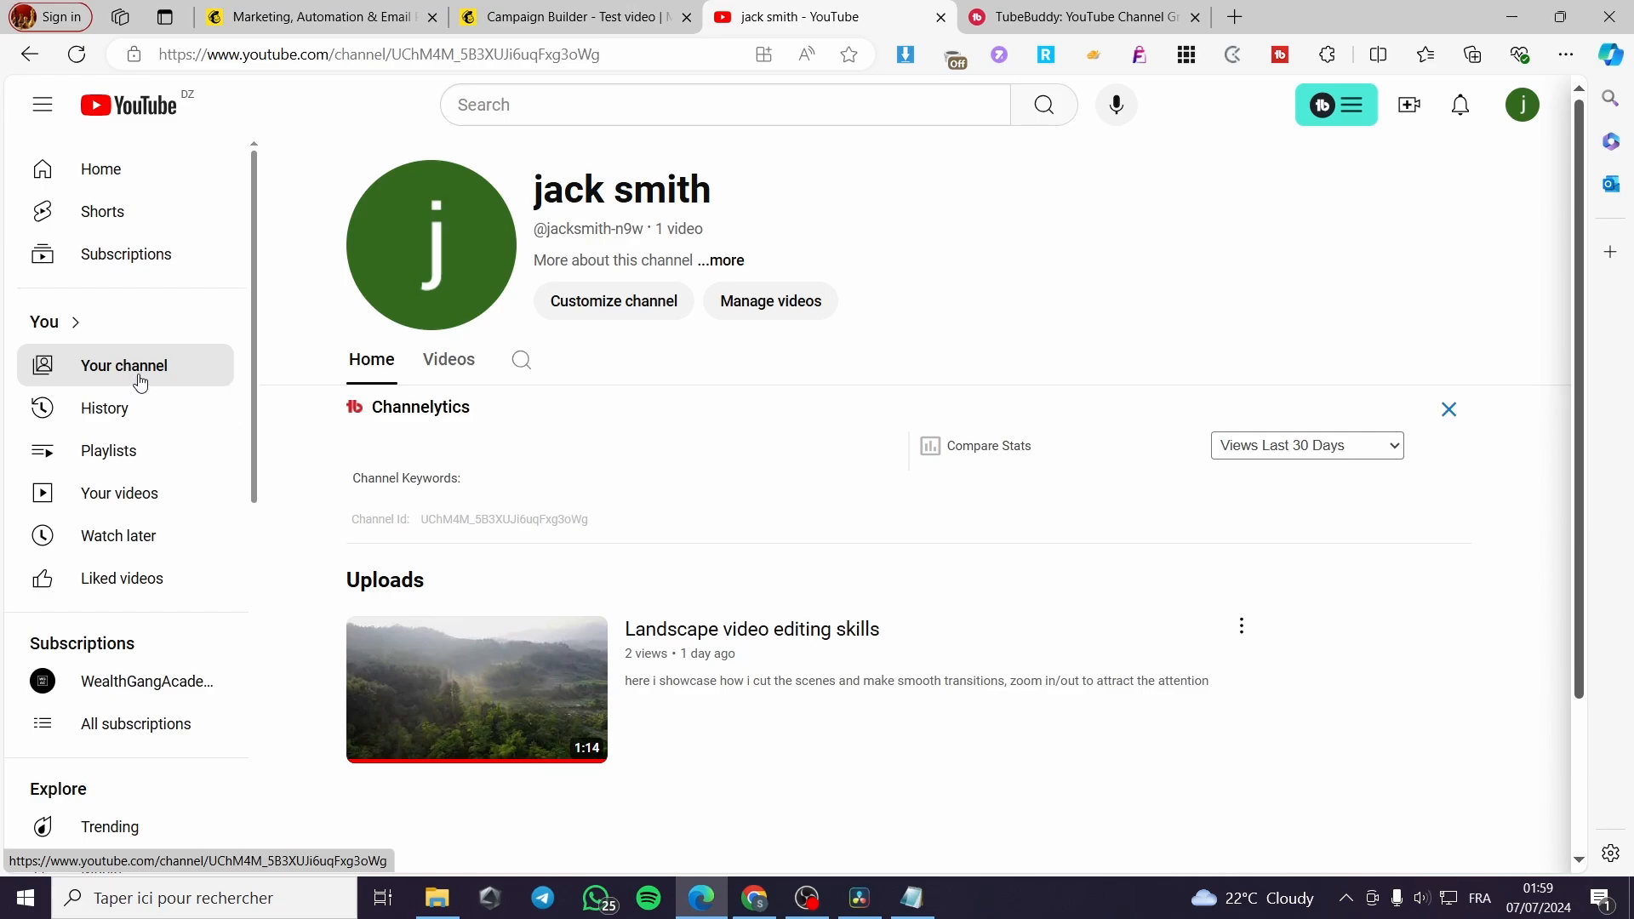
scroll(723, 602, down, 2)
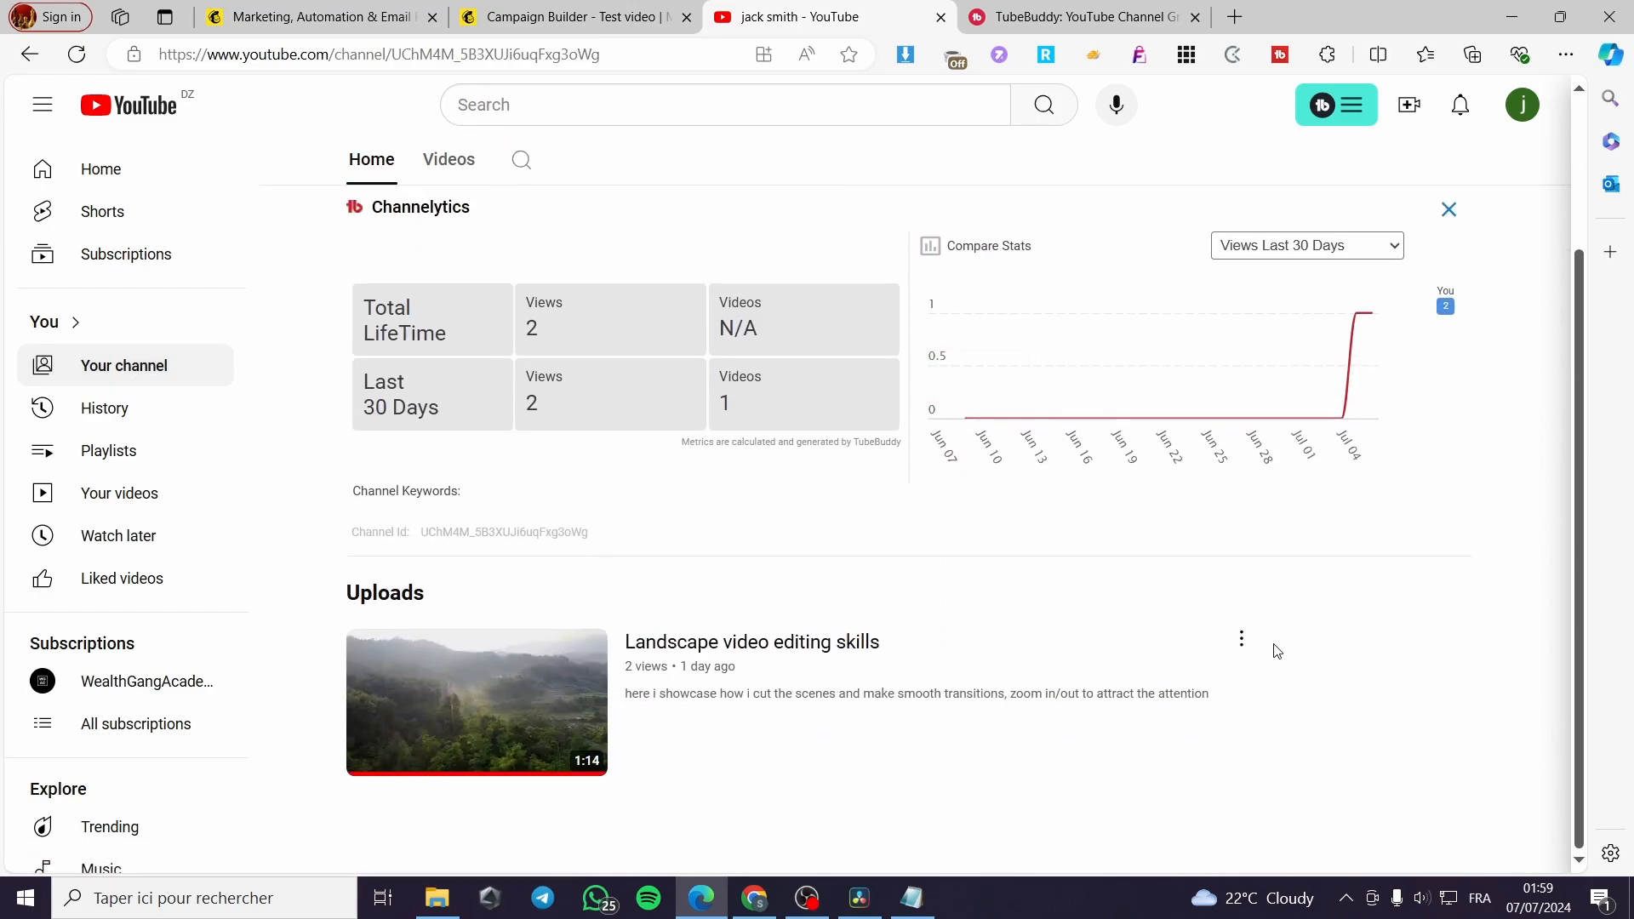
click(1242, 639)
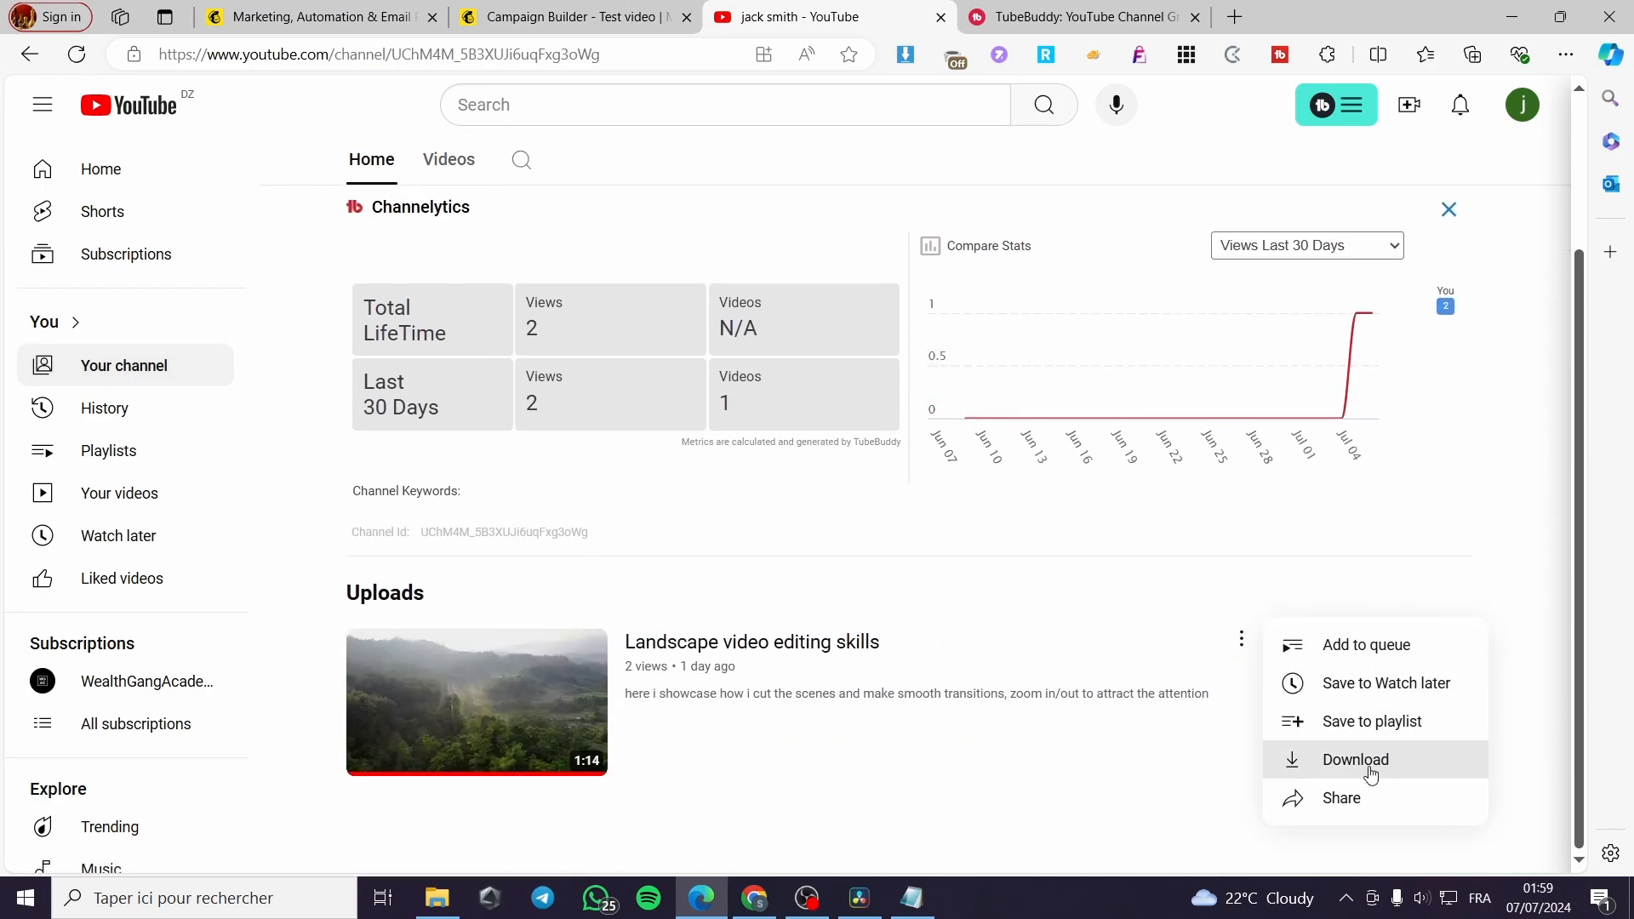
click(1343, 801)
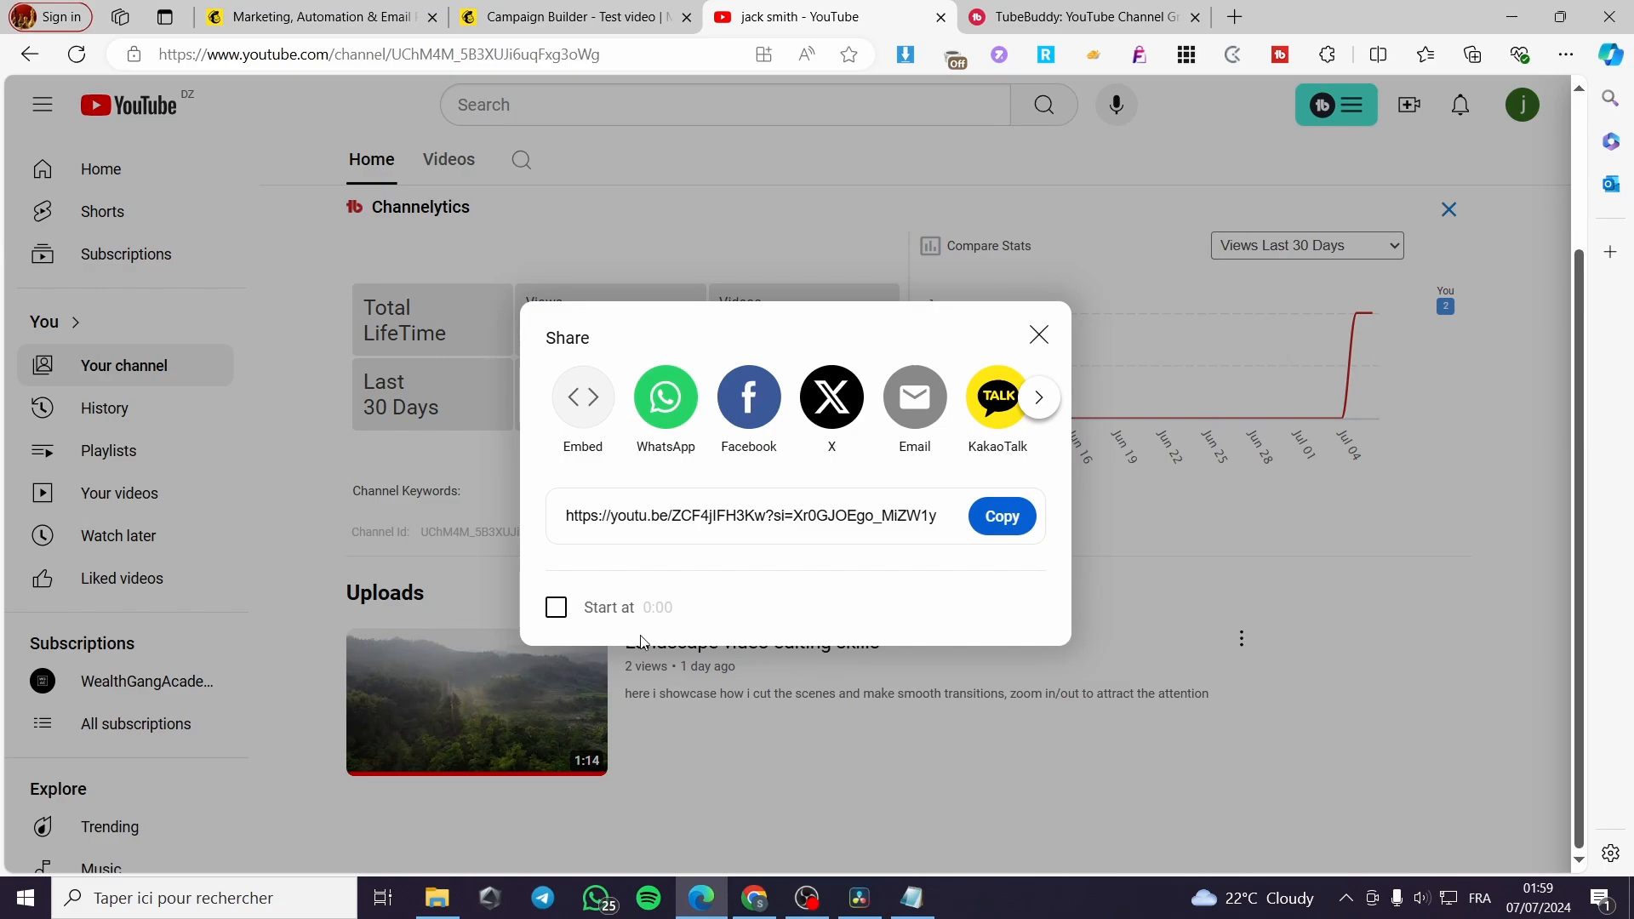
click(1000, 516)
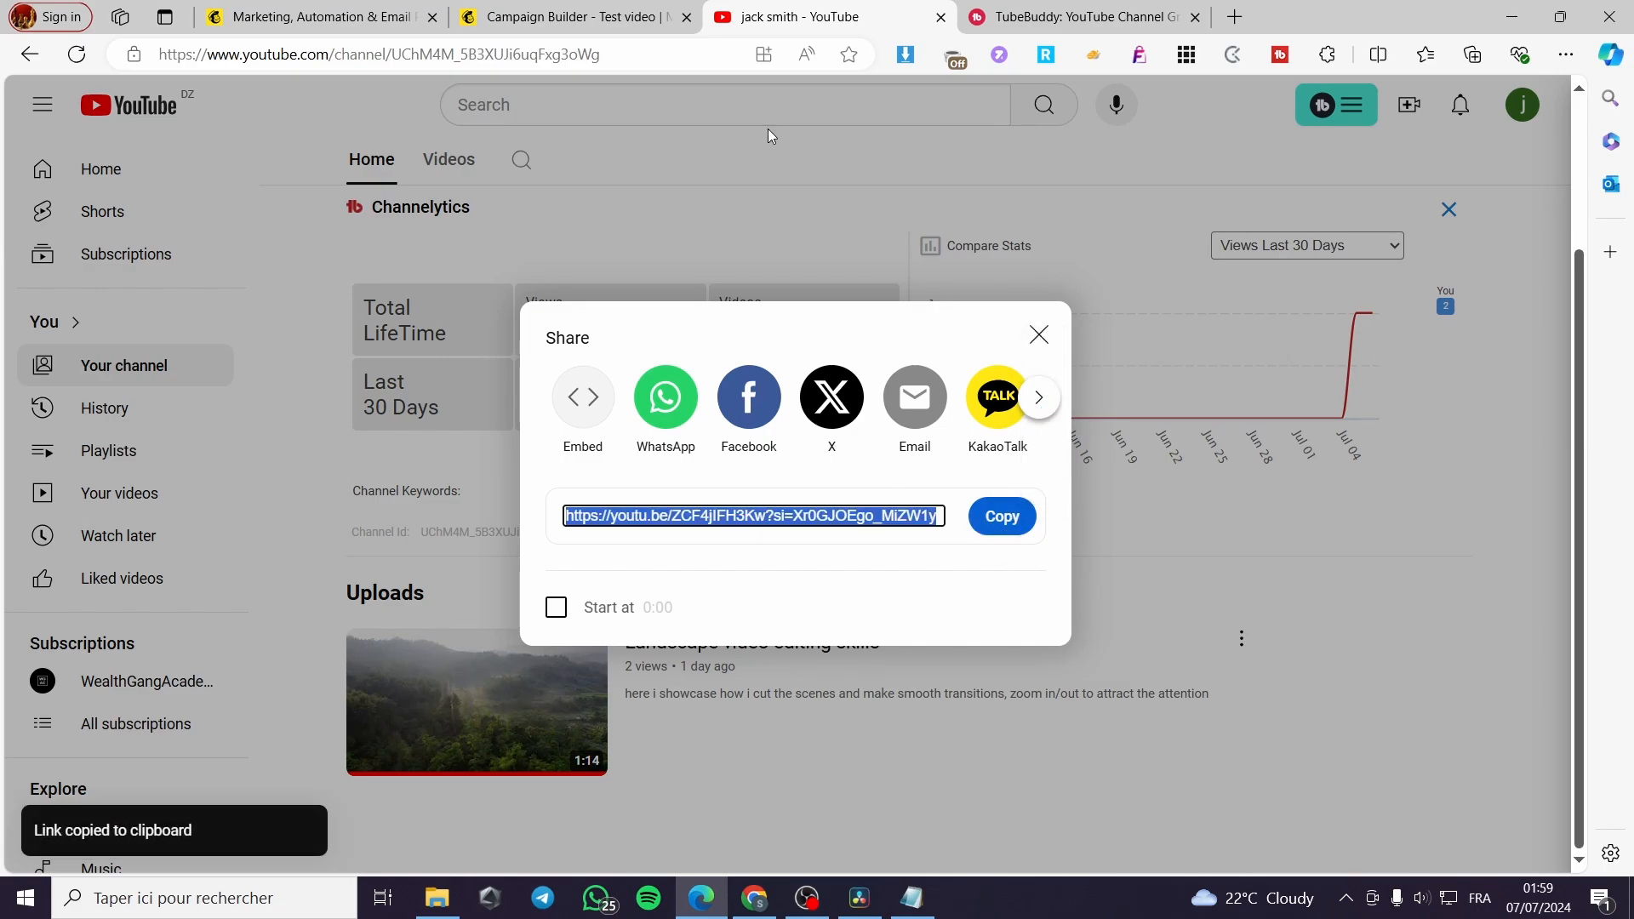
Switch back to the Mailchimp email editor and paste the copied YouTube link as the video block's source
click(583, 11)
click(107, 593)
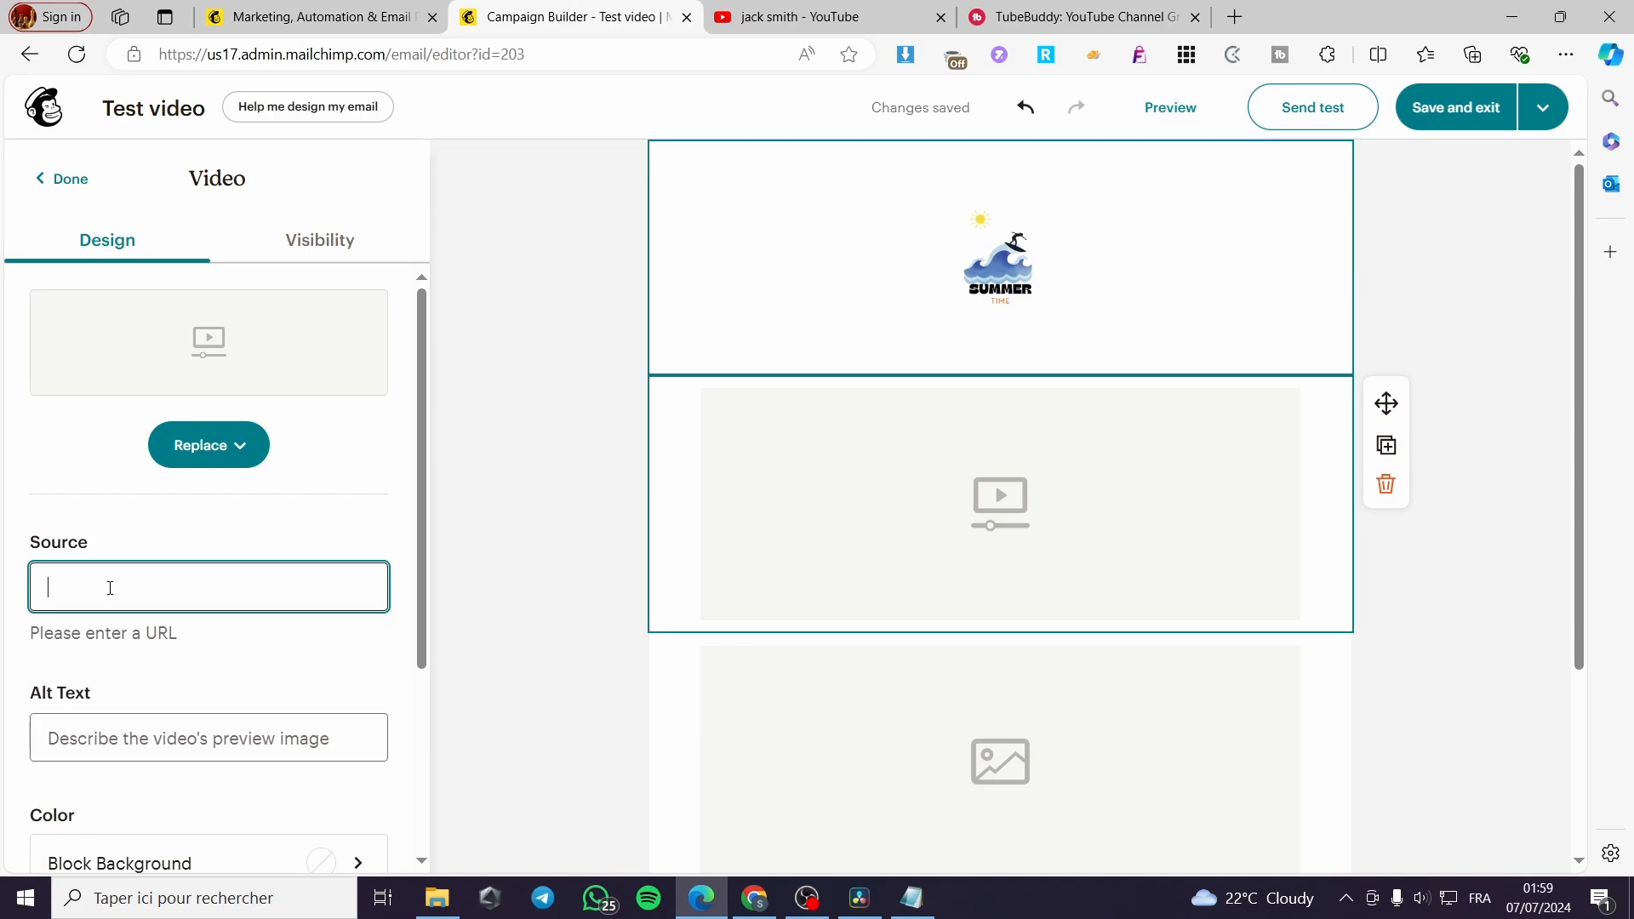
key(ctrl+v)
click(532, 614)
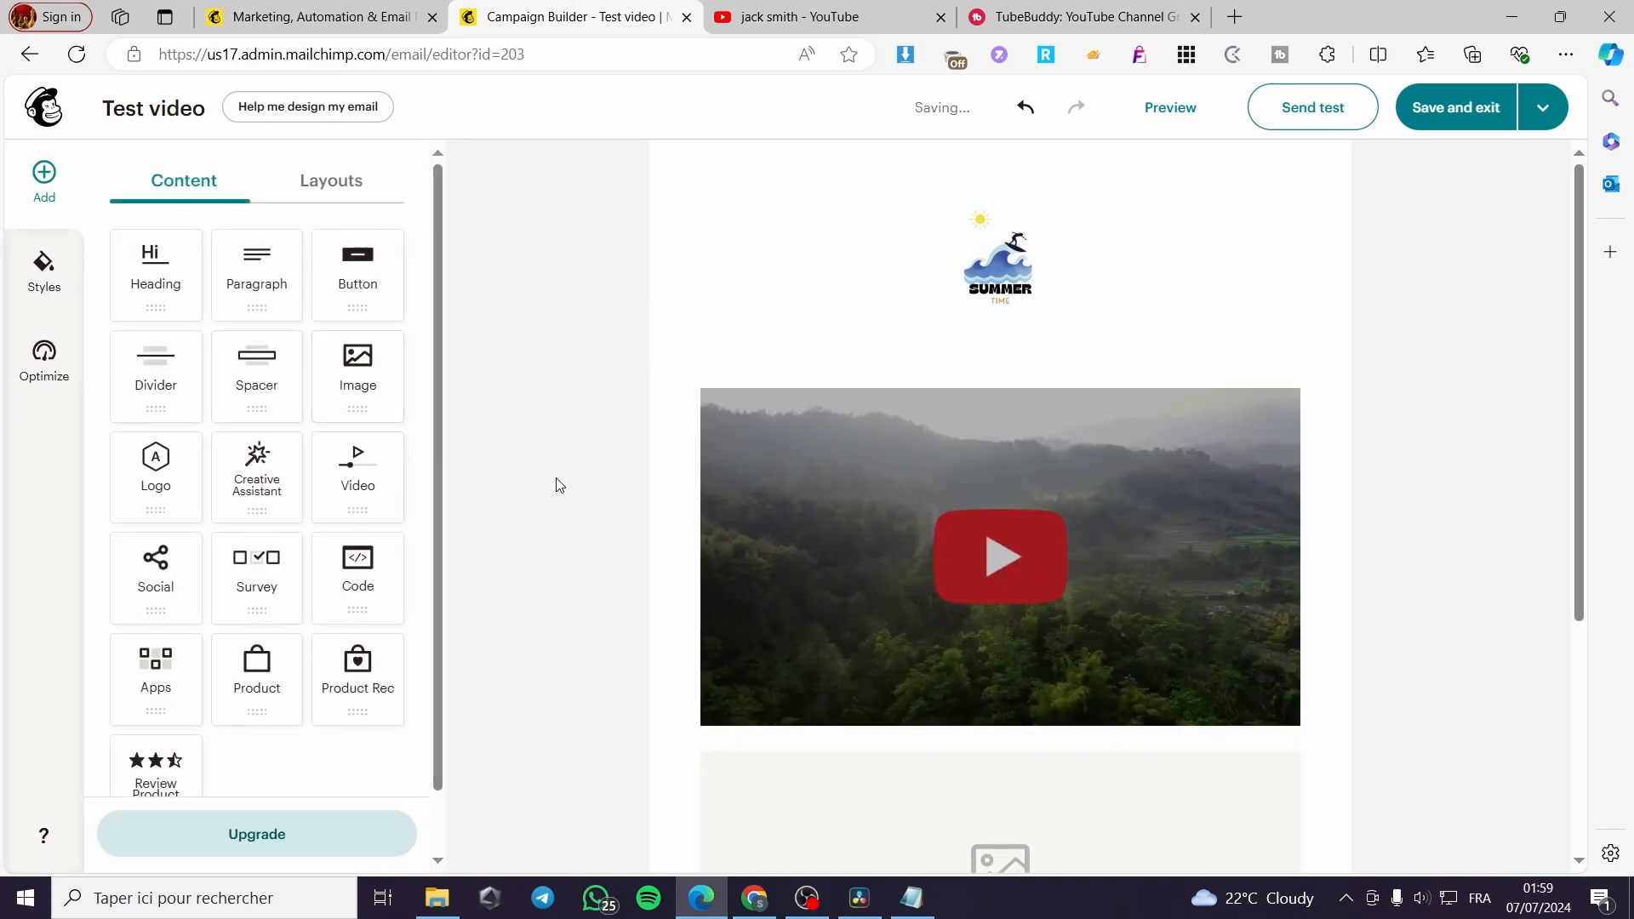
Set the video block's background to the bright orange-red default colour and return to the block's design settings
click(737, 423)
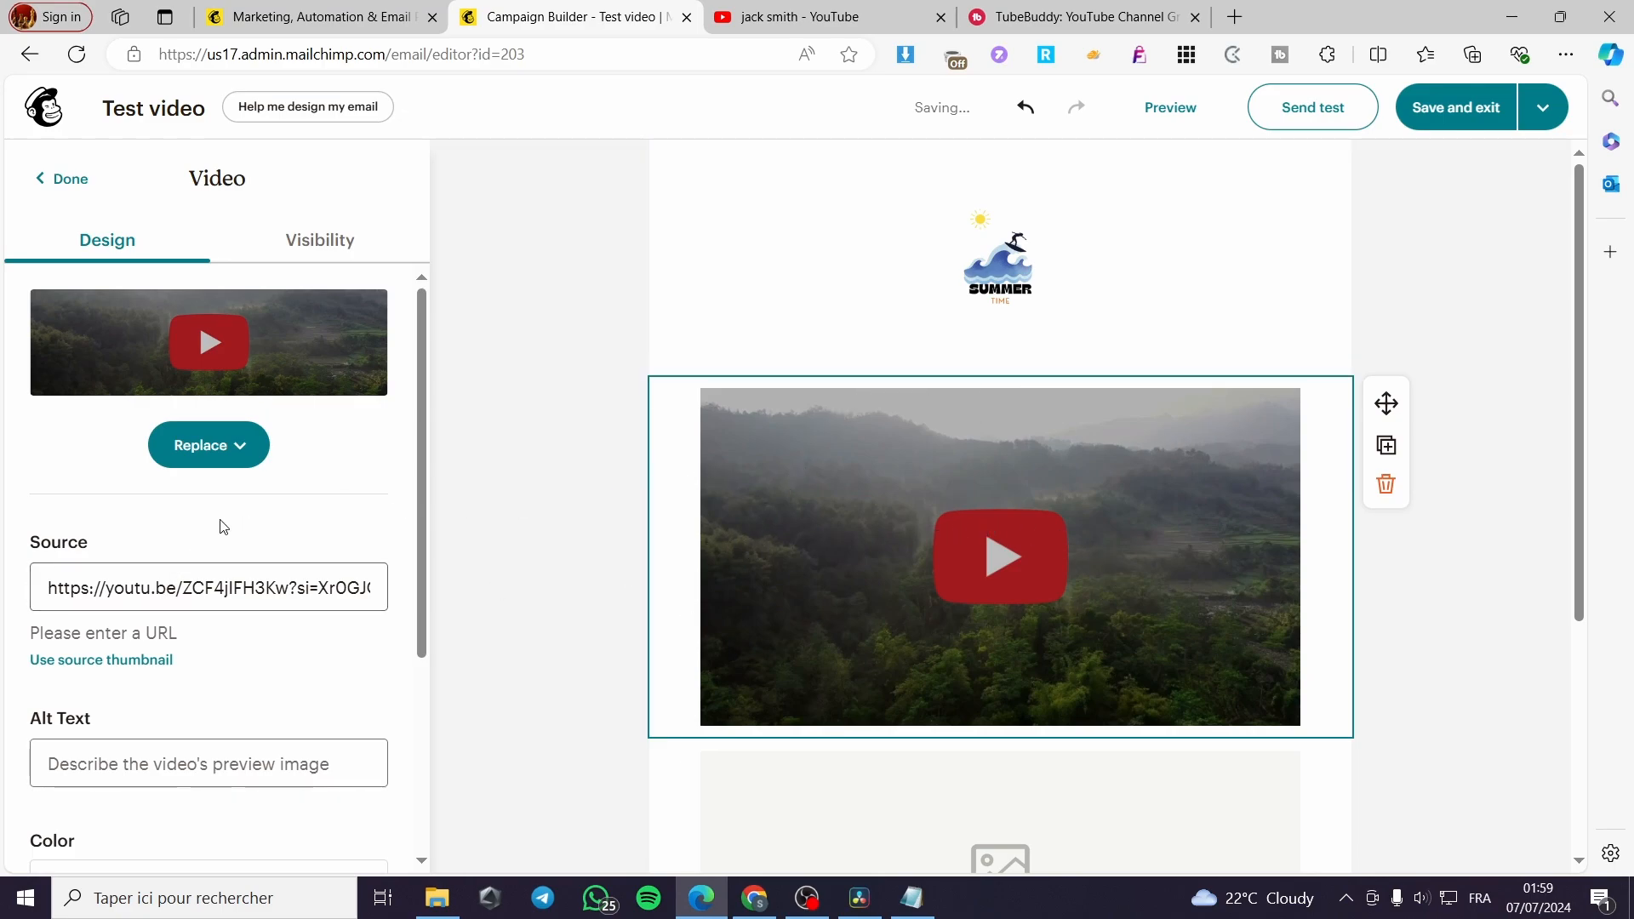
scroll(223, 526, down, 3)
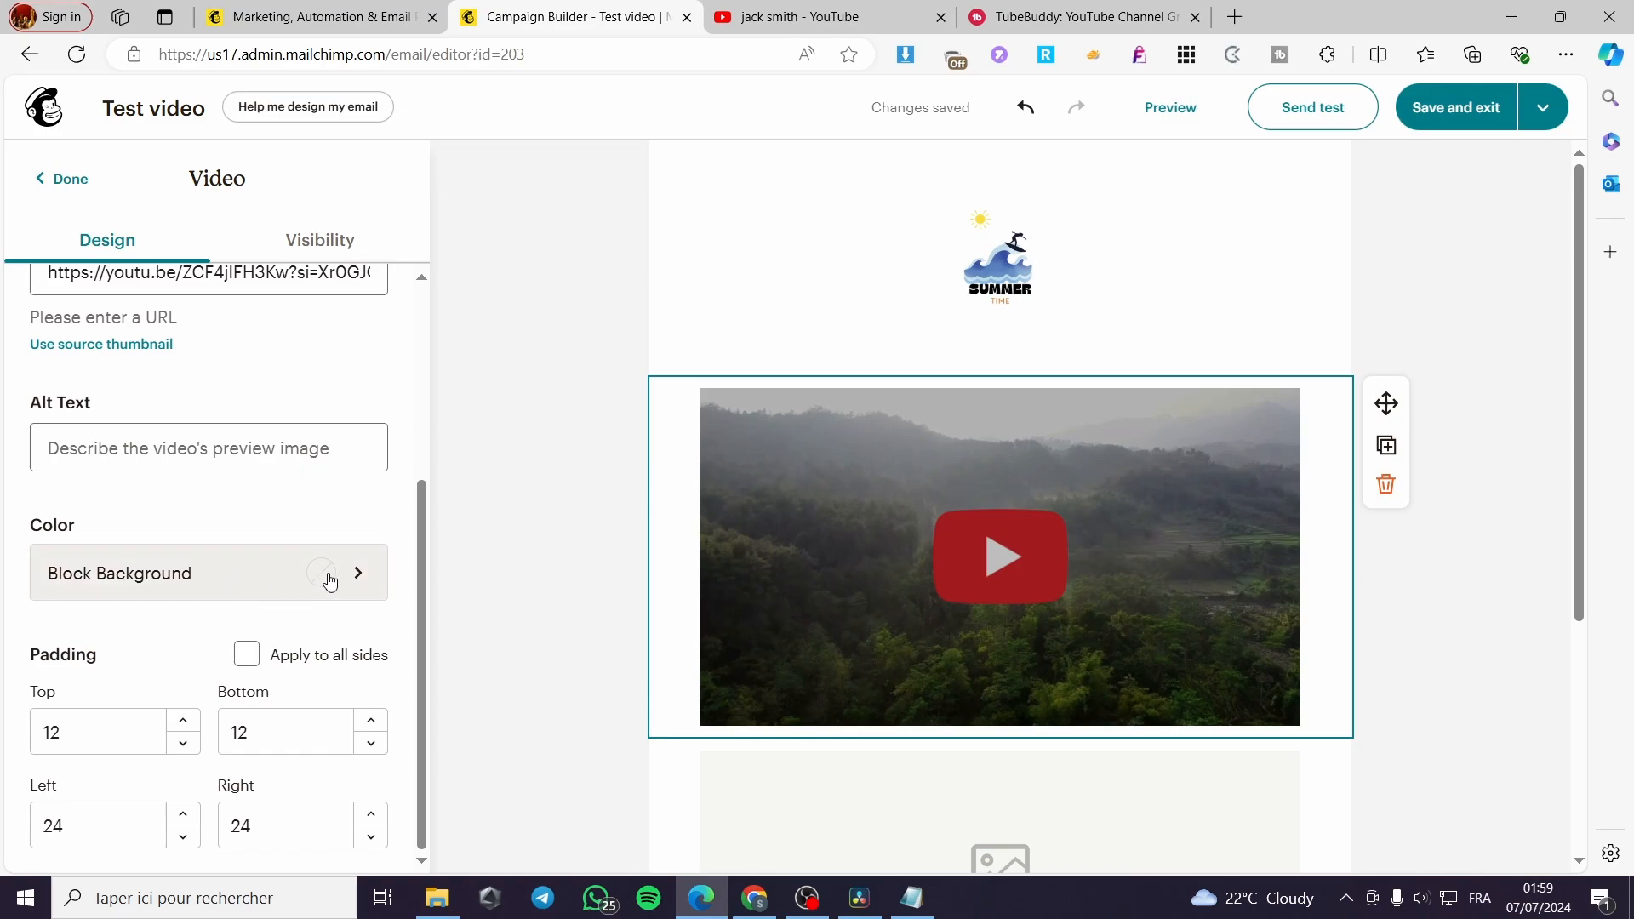
click(356, 573)
click(335, 522)
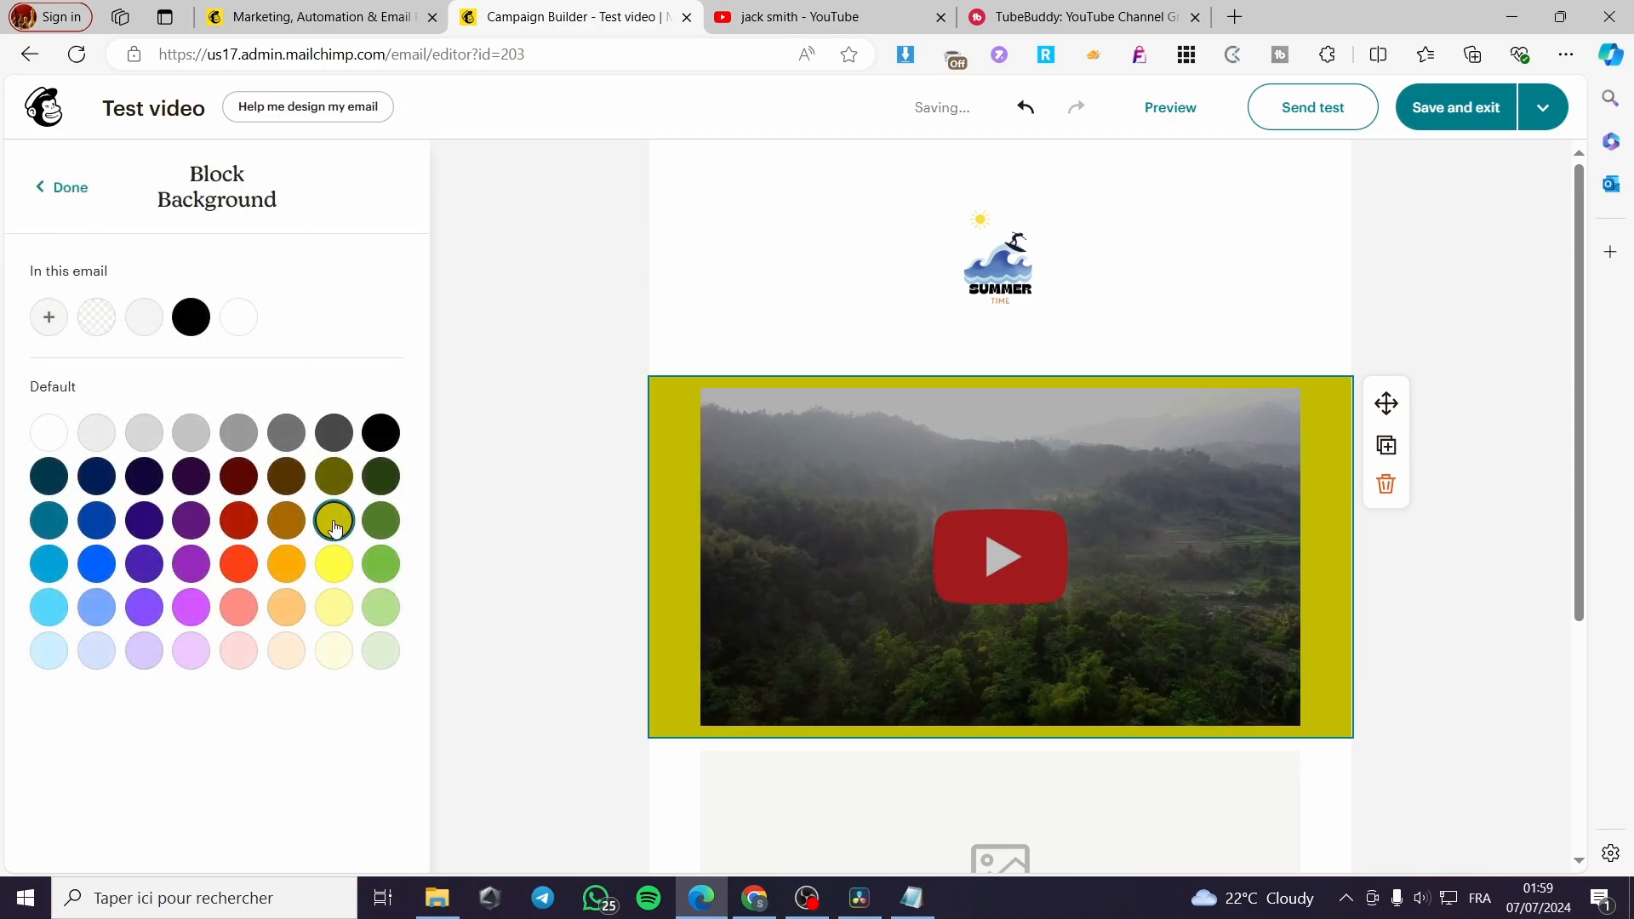
click(286, 521)
click(238, 564)
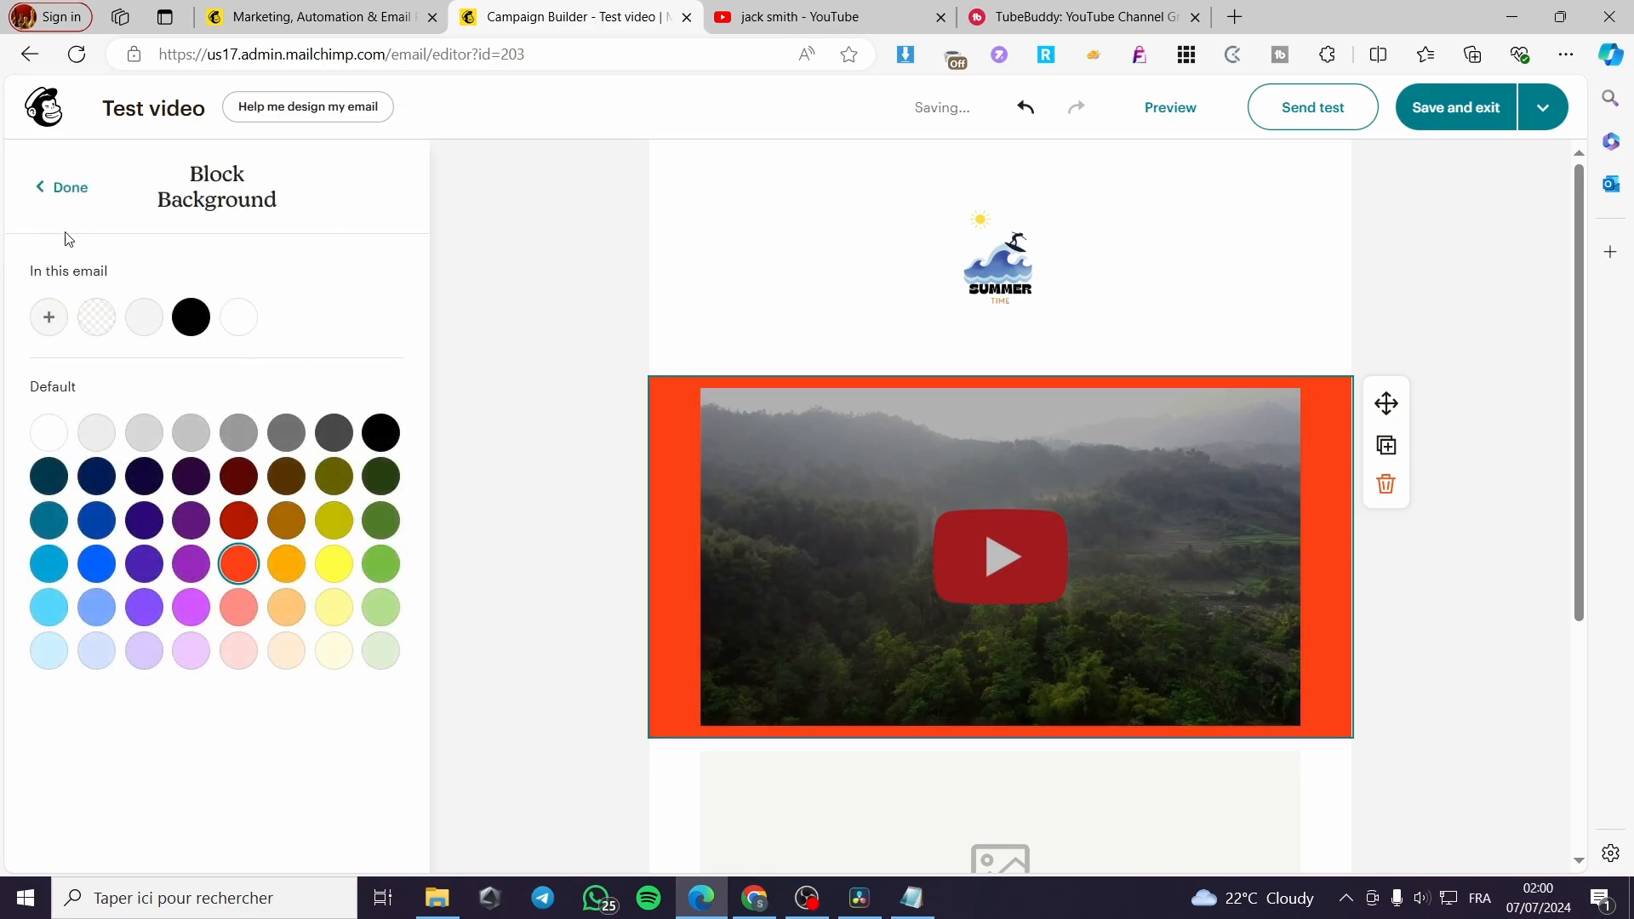
click(61, 186)
scroll(237, 656, down, 4)
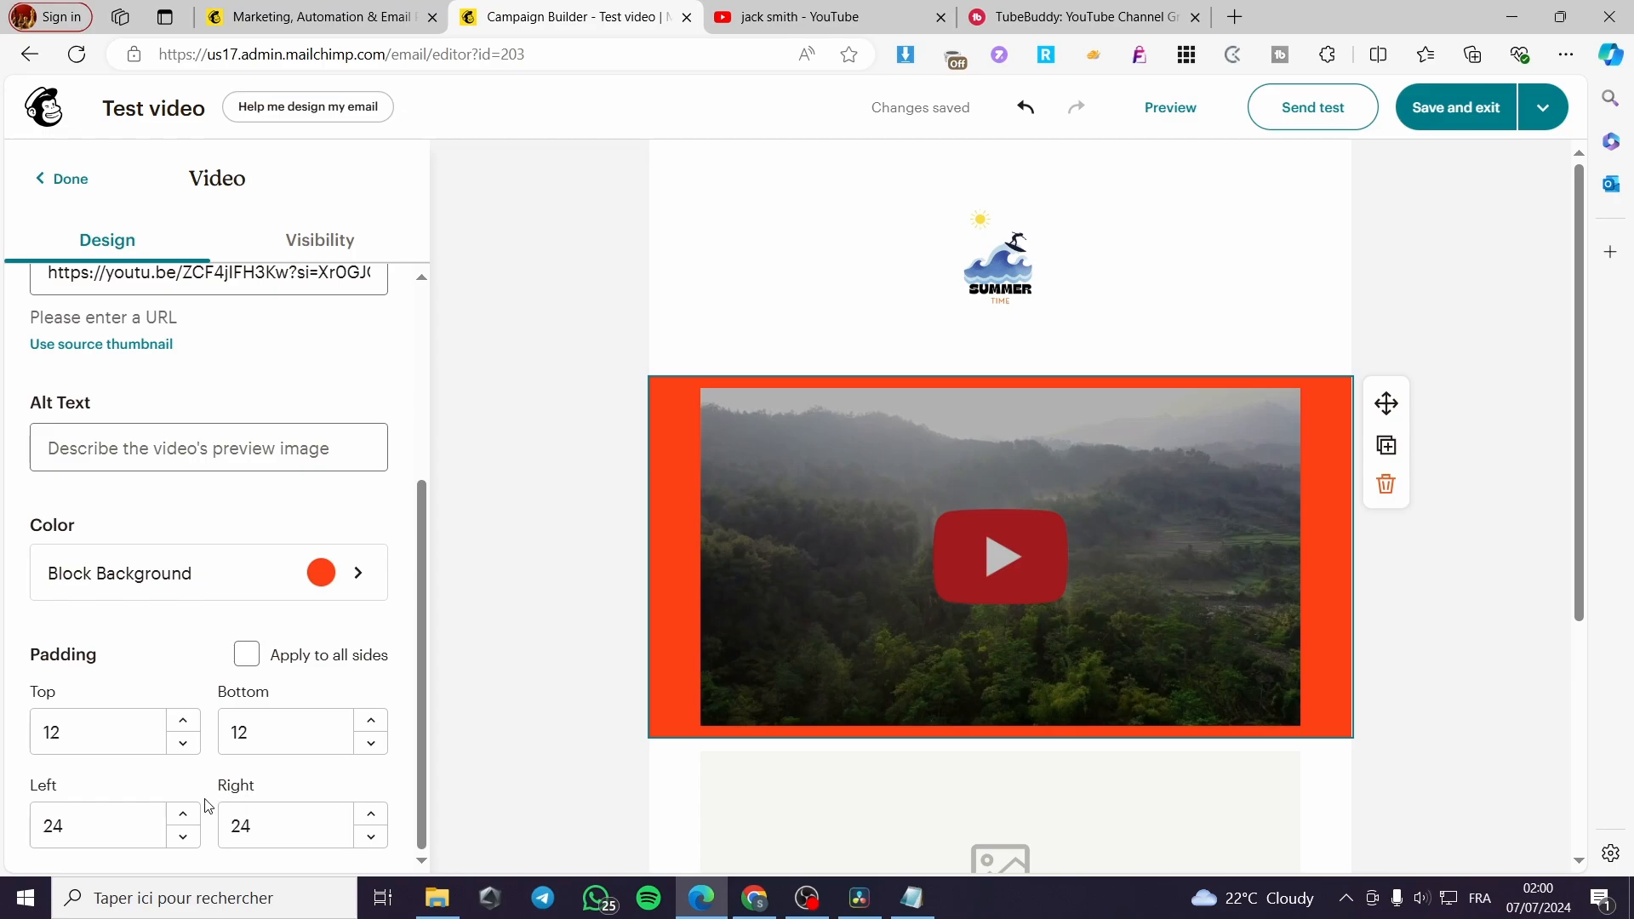
Check the video block's visibility options, close its settings and view the block in the email
click(321, 253)
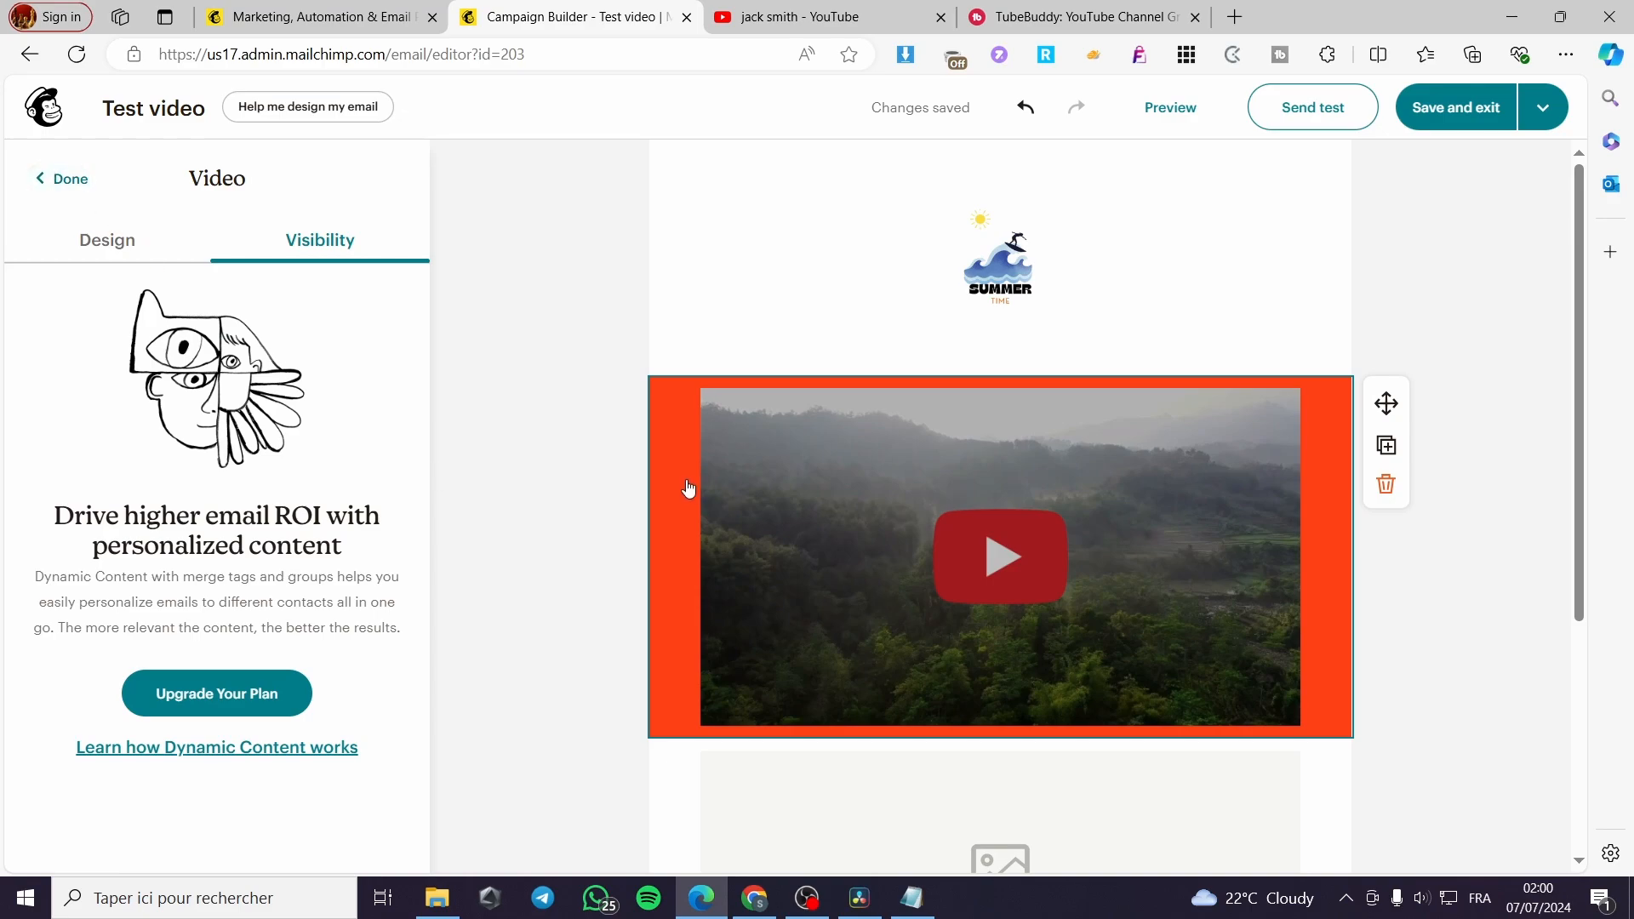
click(70, 180)
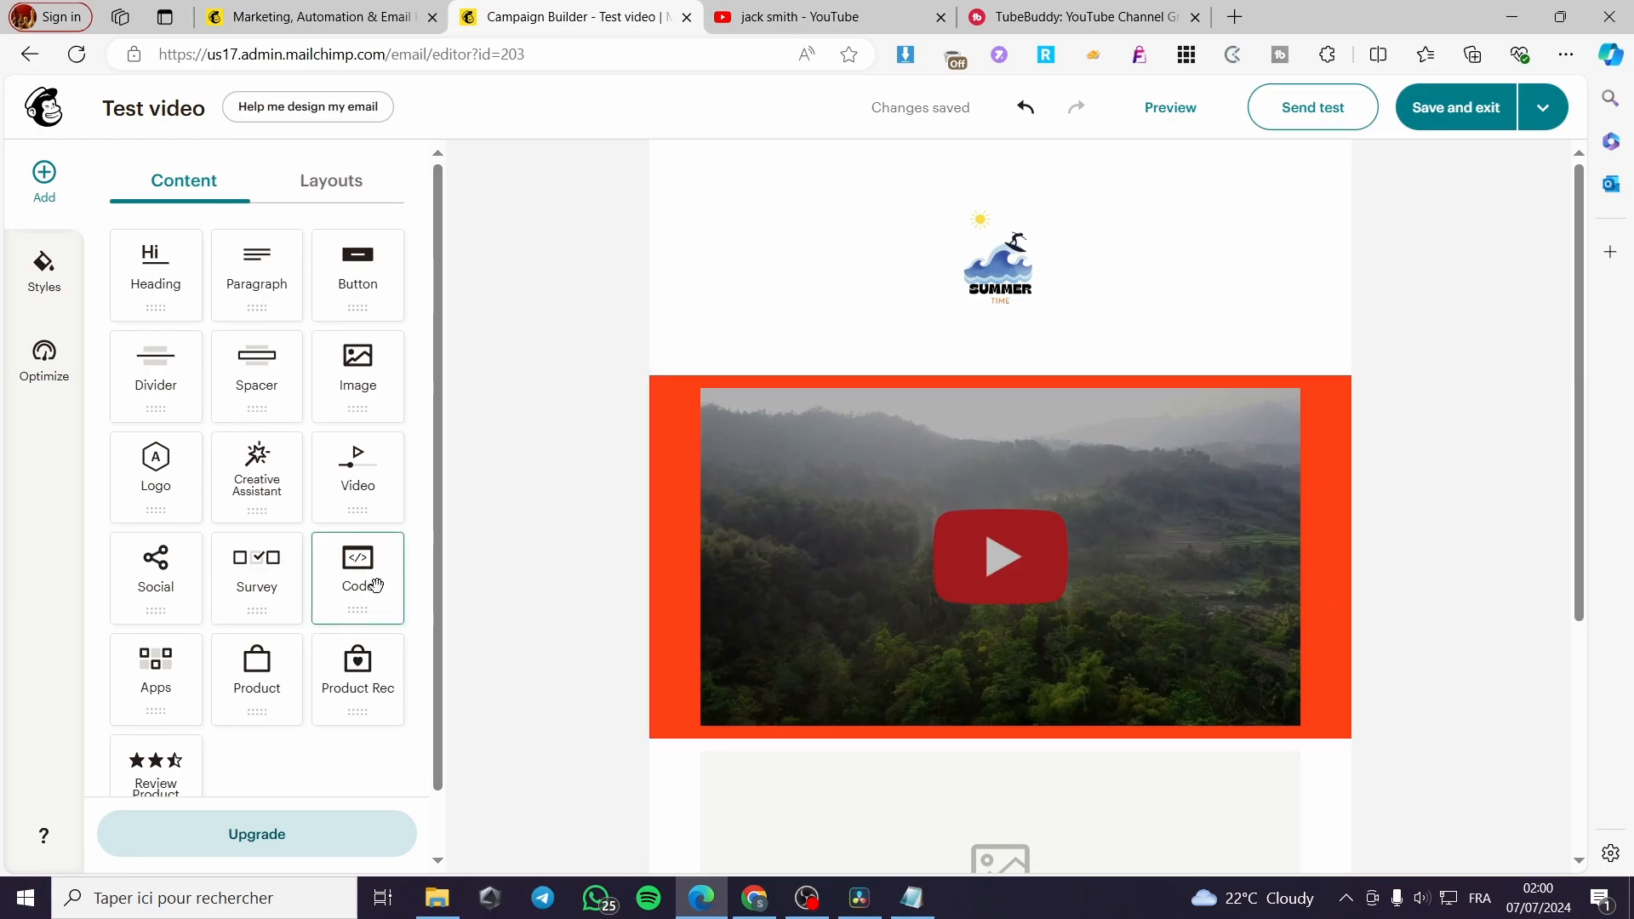
scroll(987, 717, down, 1)
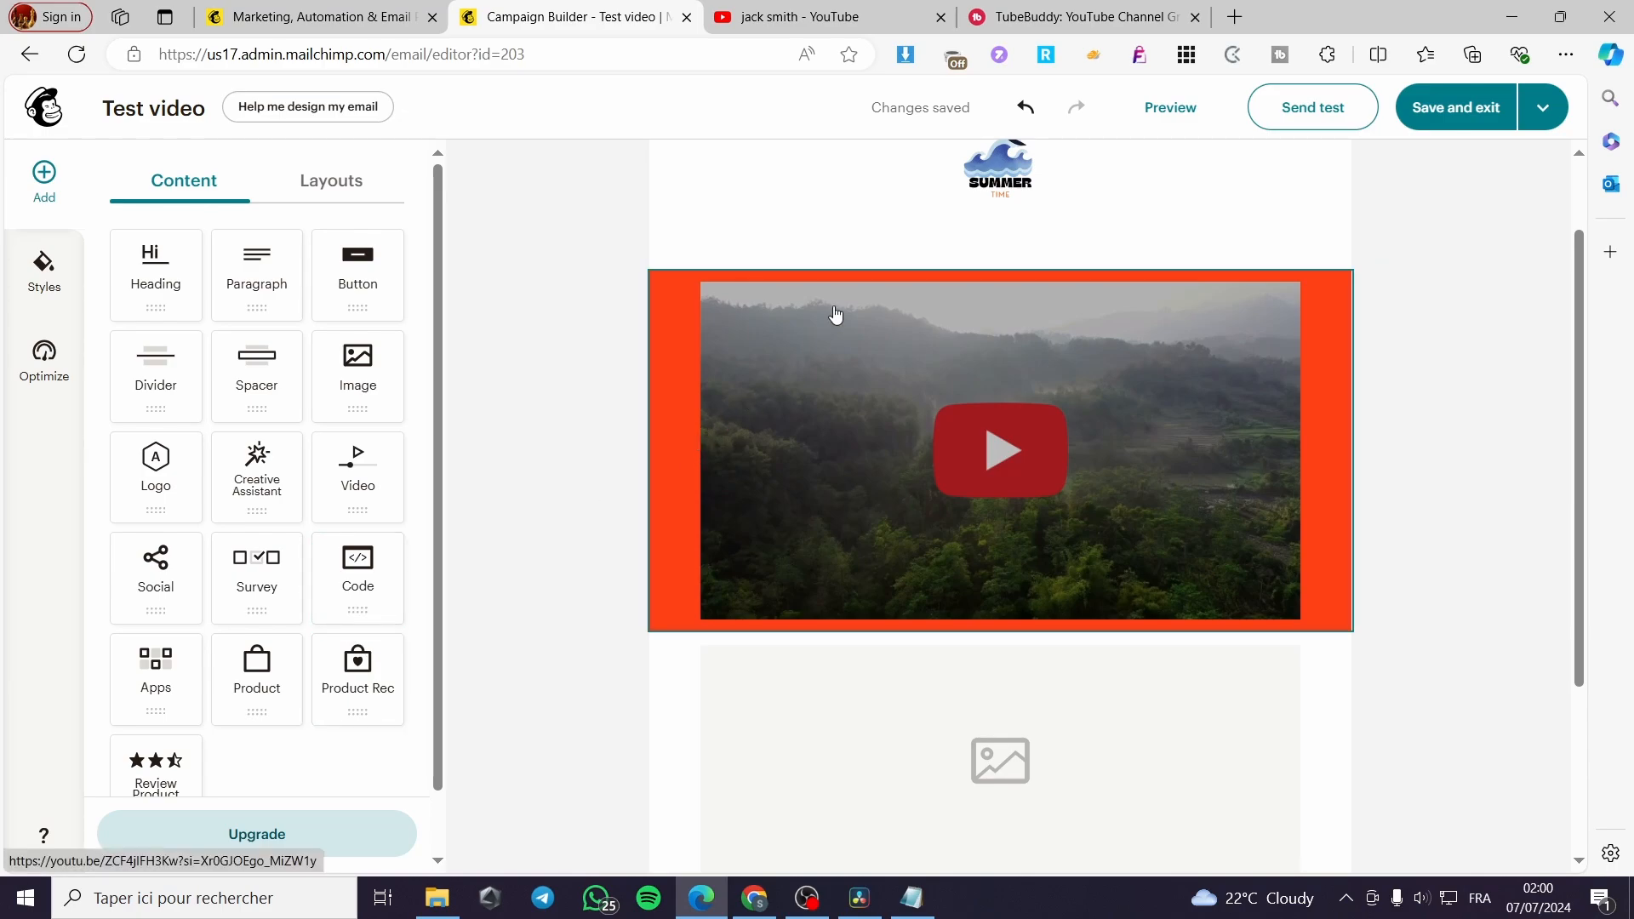
Switch to the TubeBuddy website, open the account page and check the installed browser extension's options
click(1074, 10)
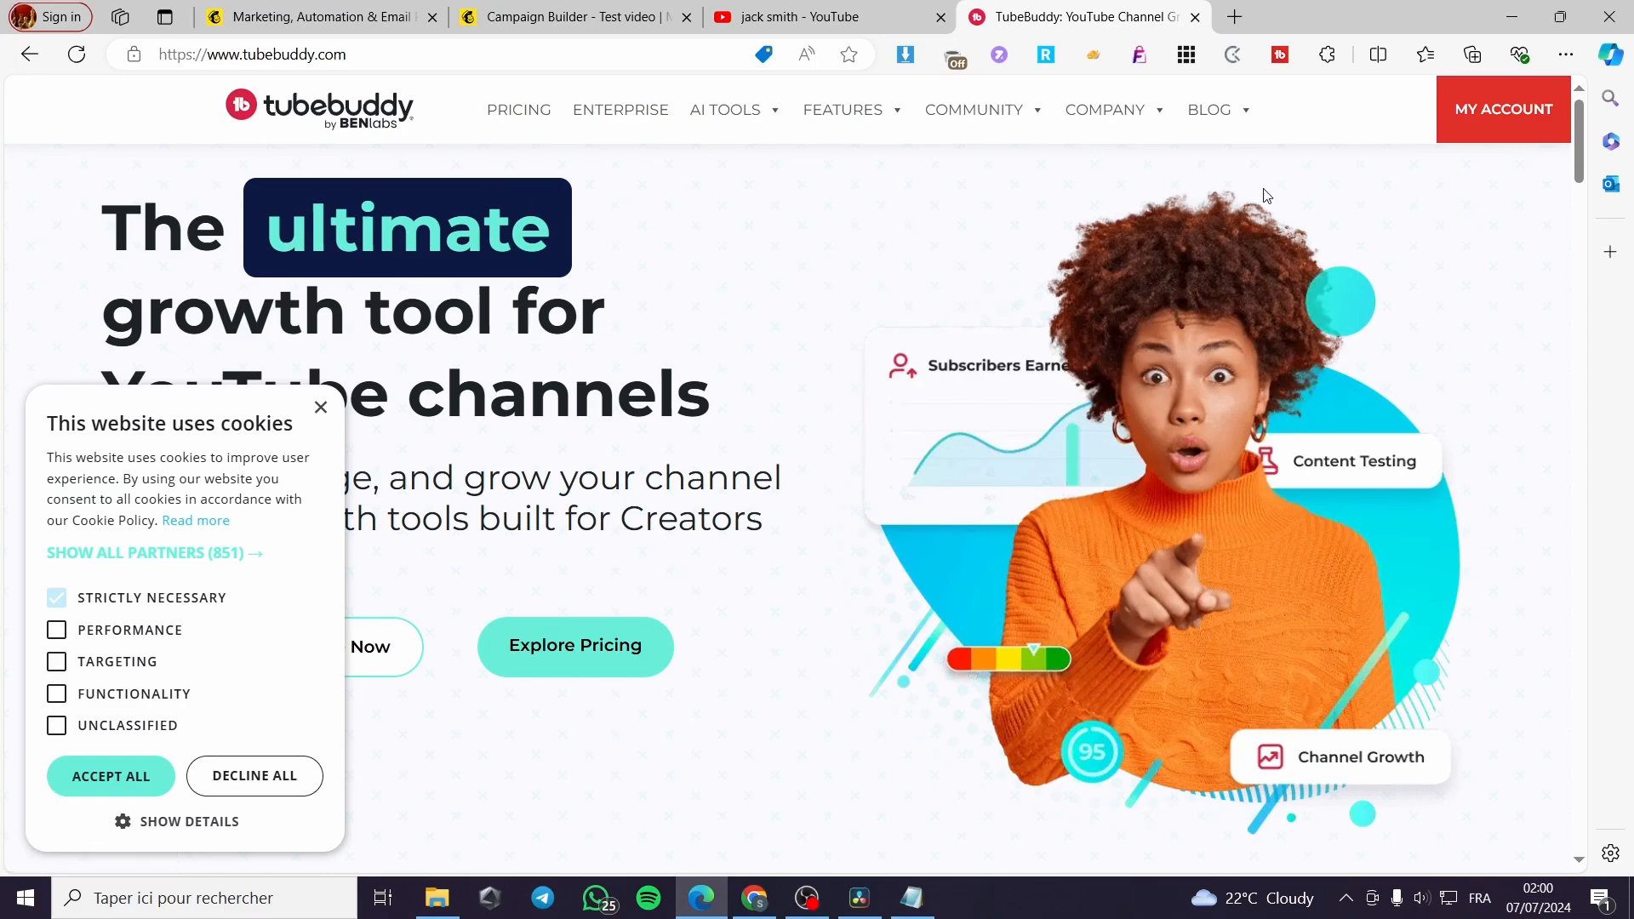
click(1465, 124)
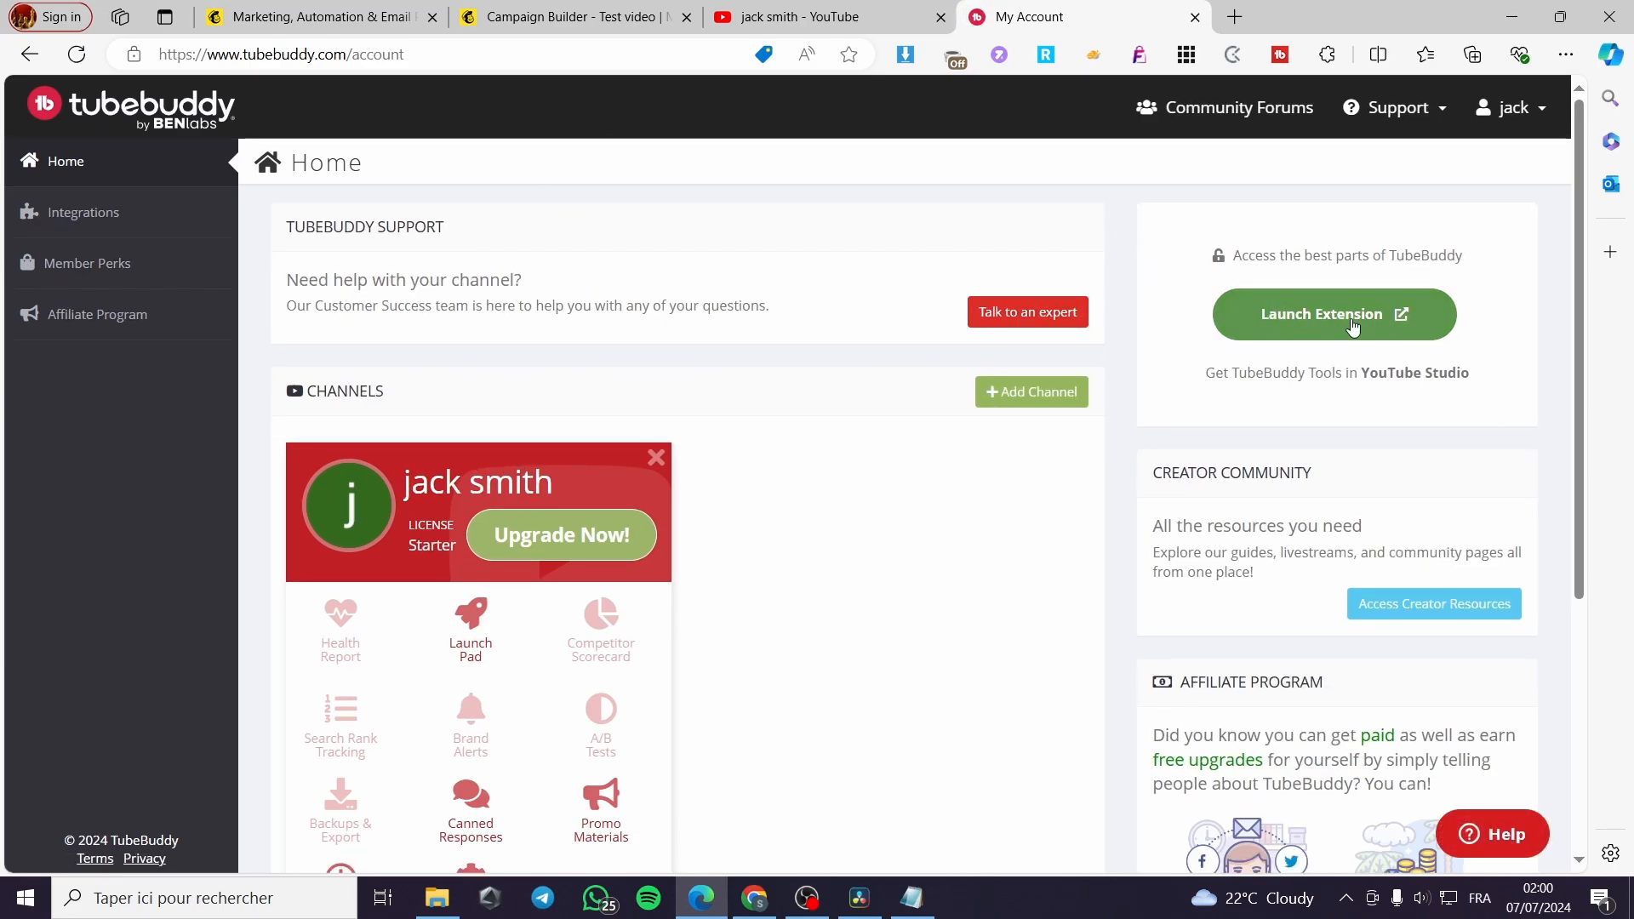
right_click(1281, 55)
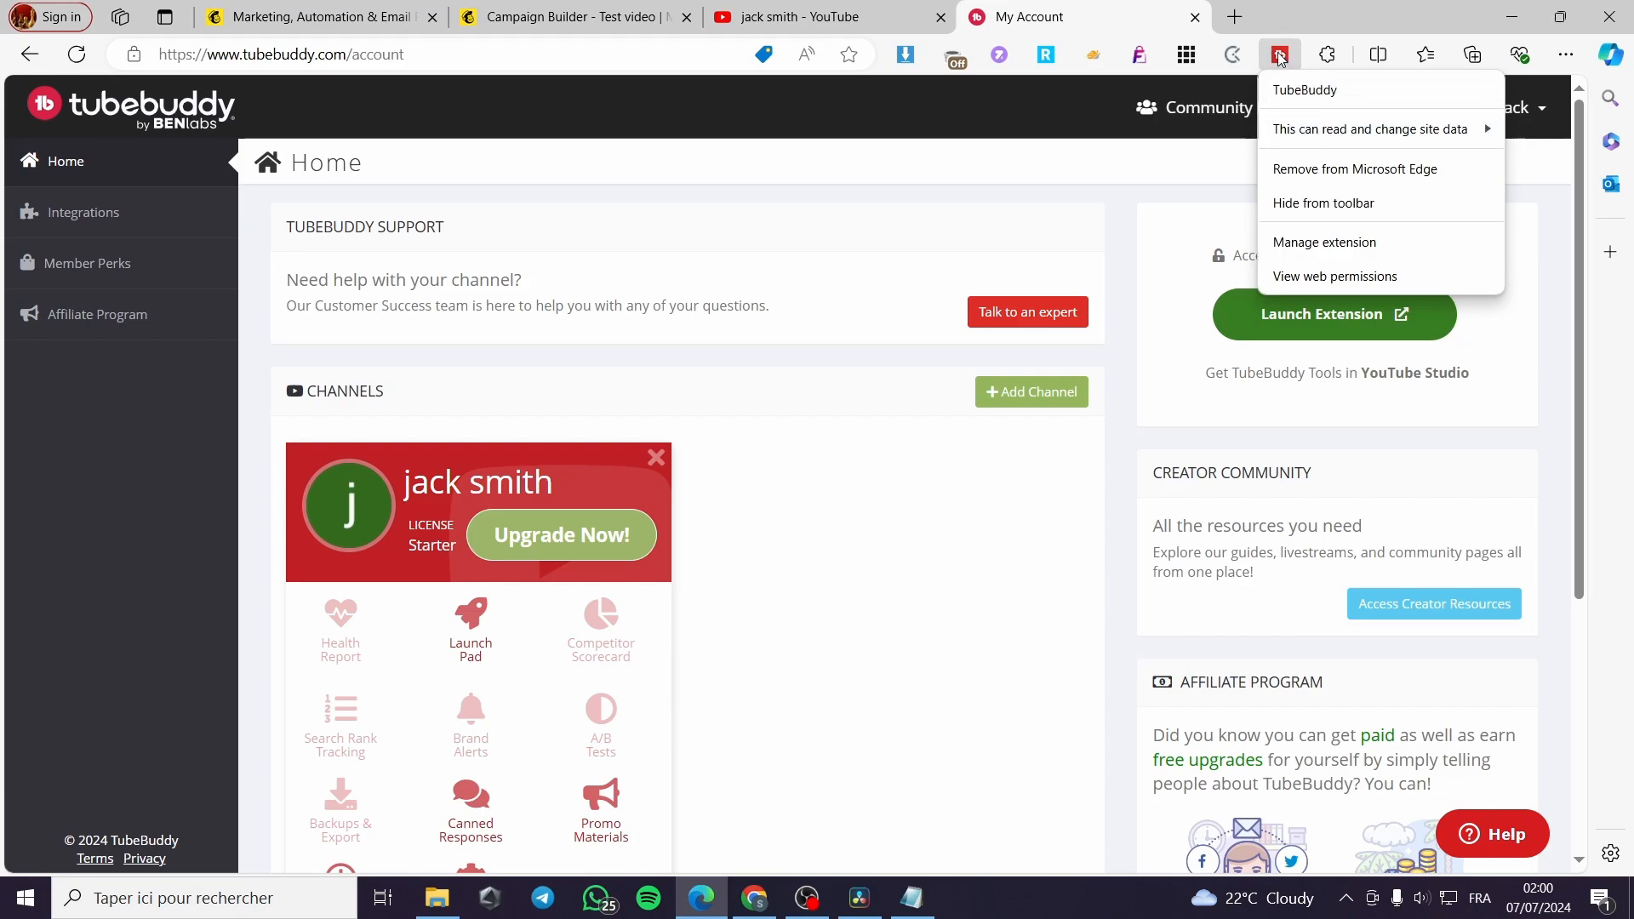
click(1224, 192)
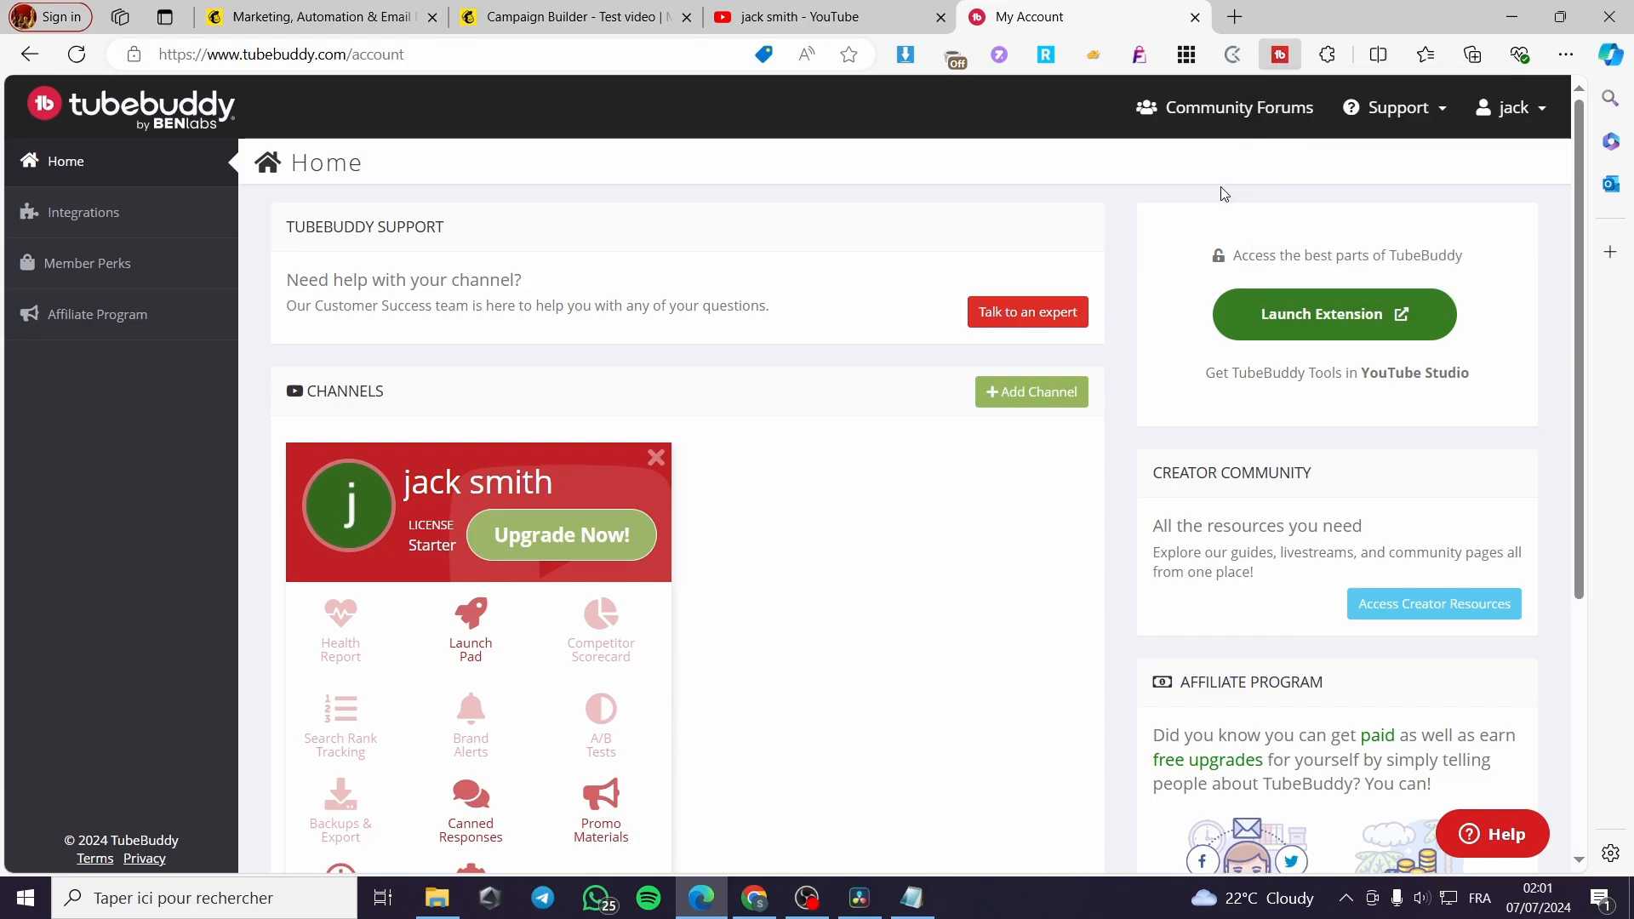
Return to the YouTube channel page and close the video's share dialog
click(815, 16)
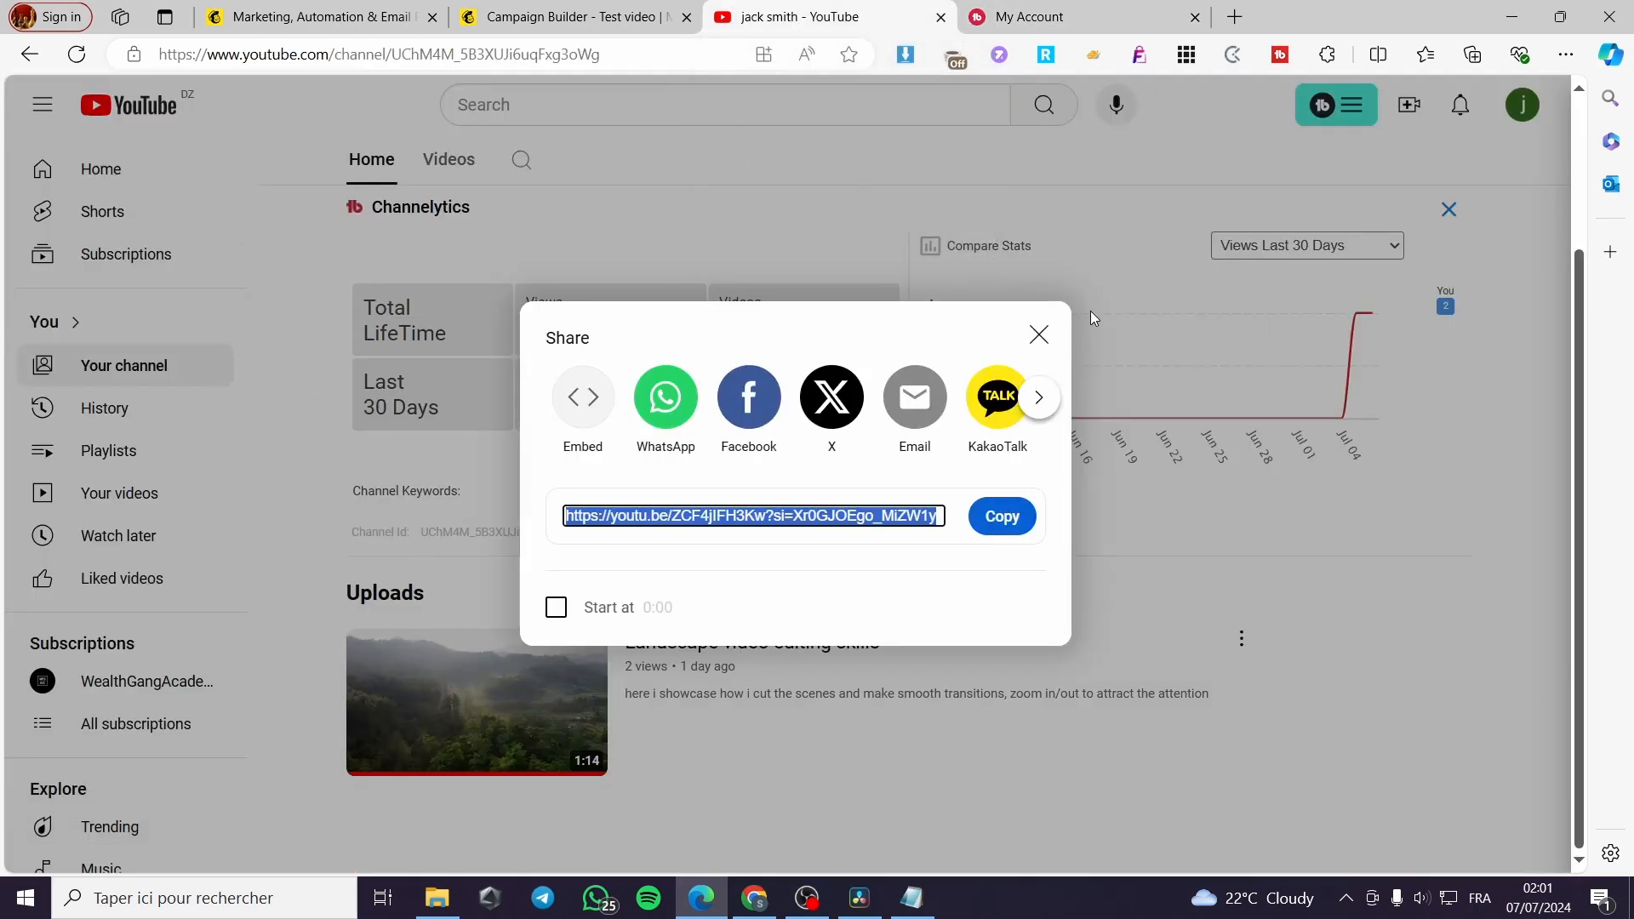
click(1039, 335)
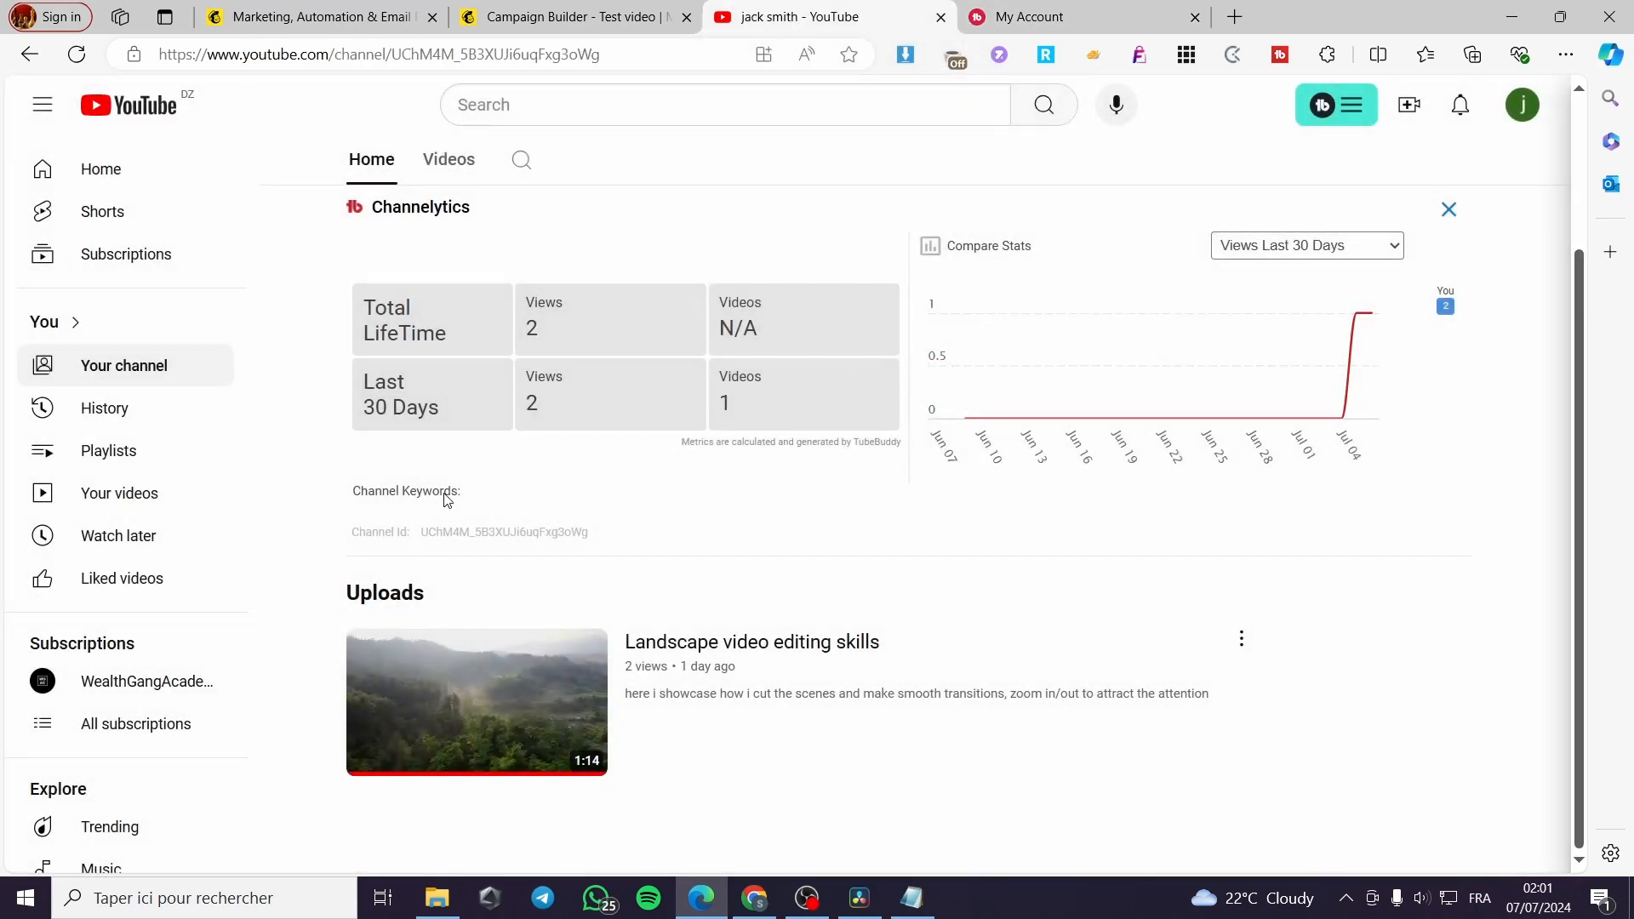
click(813, 656)
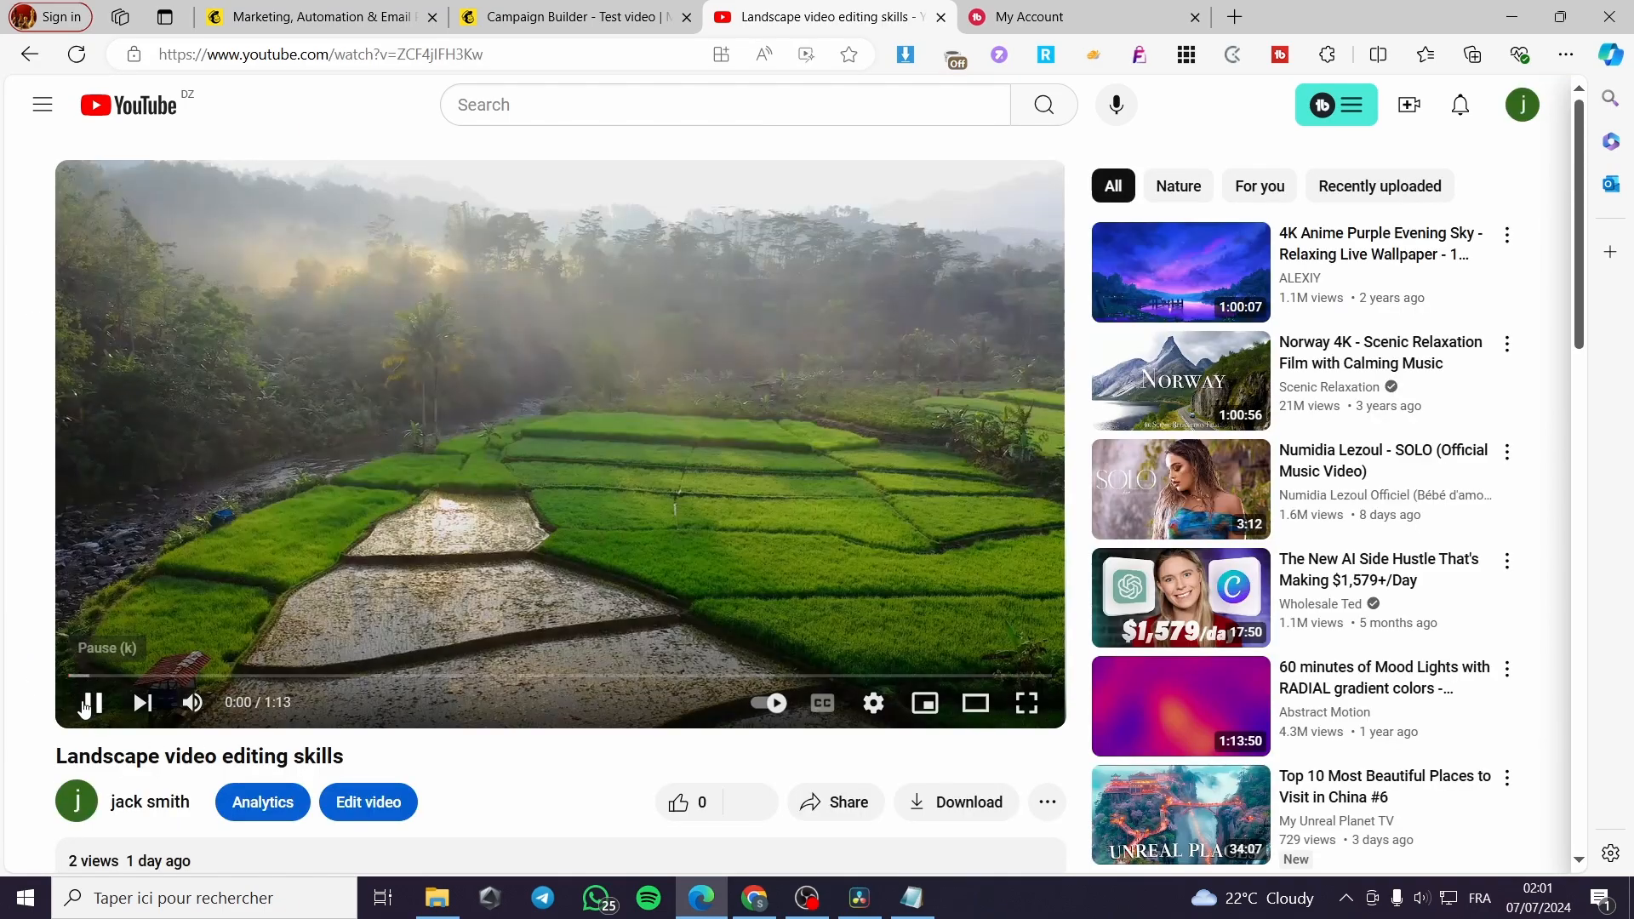
click(89, 703)
click(29, 54)
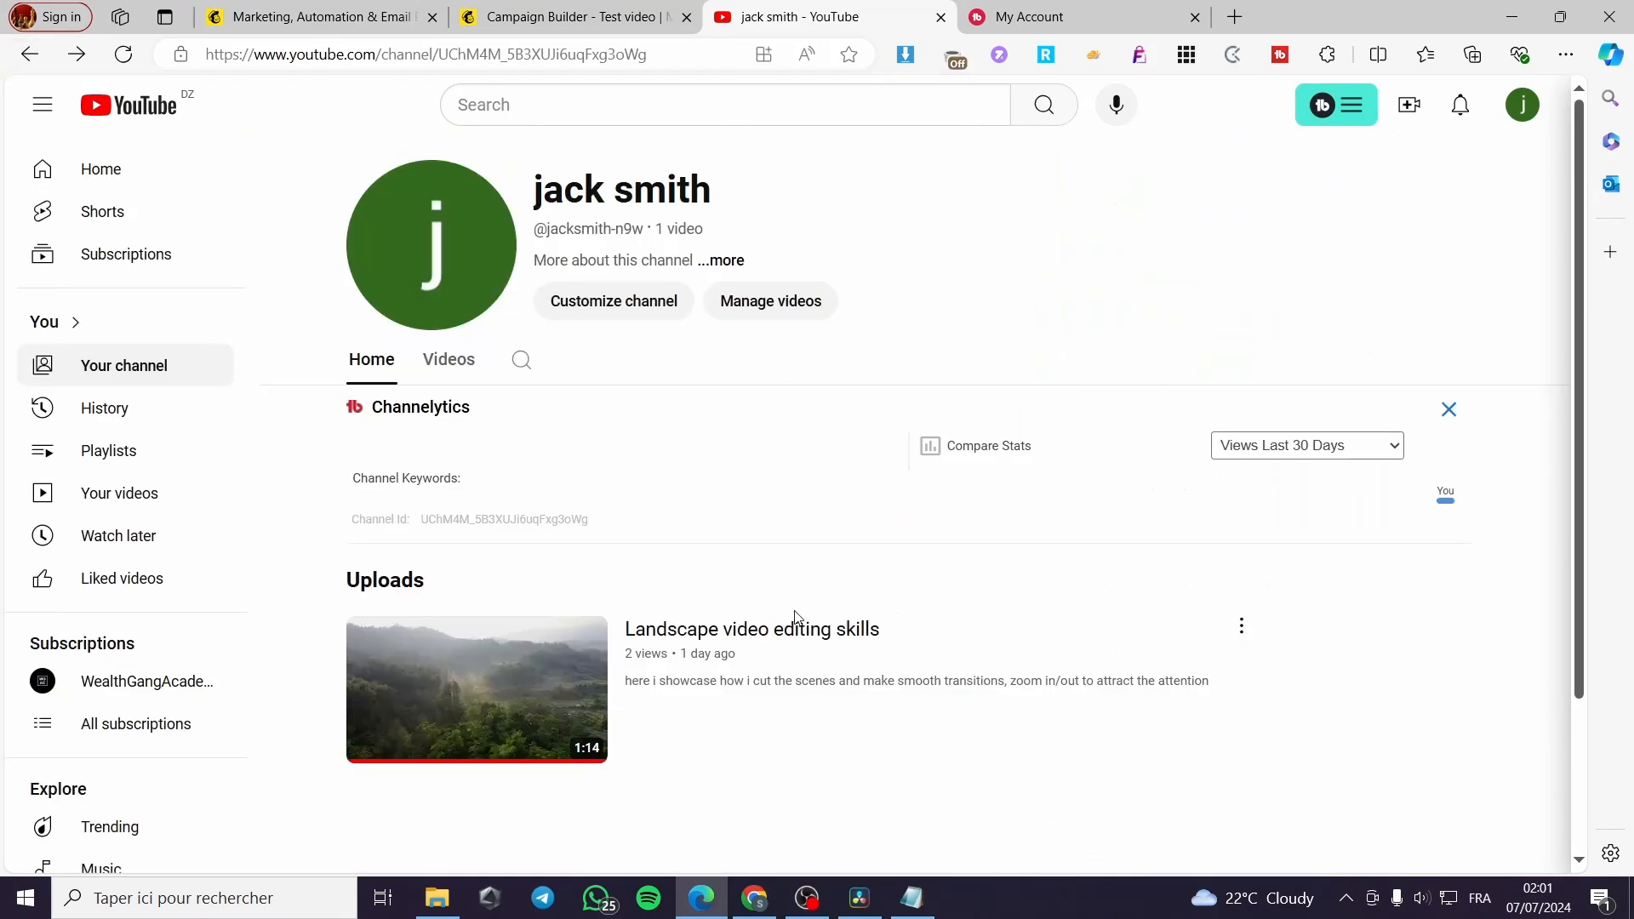
scroll(927, 742, down, 3)
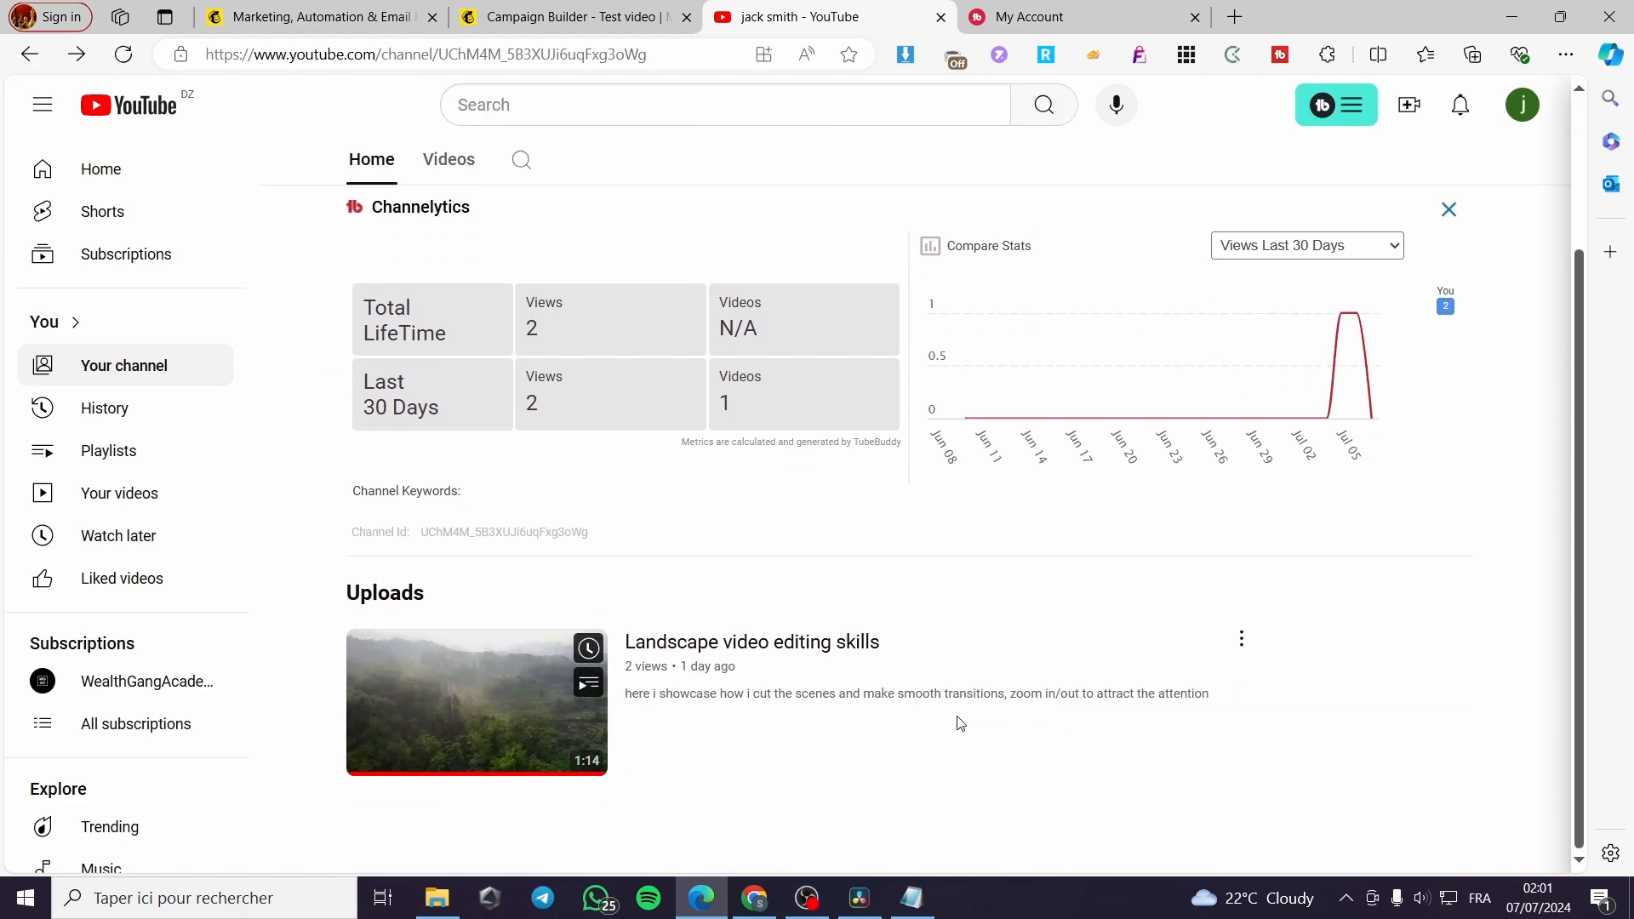
click(1244, 642)
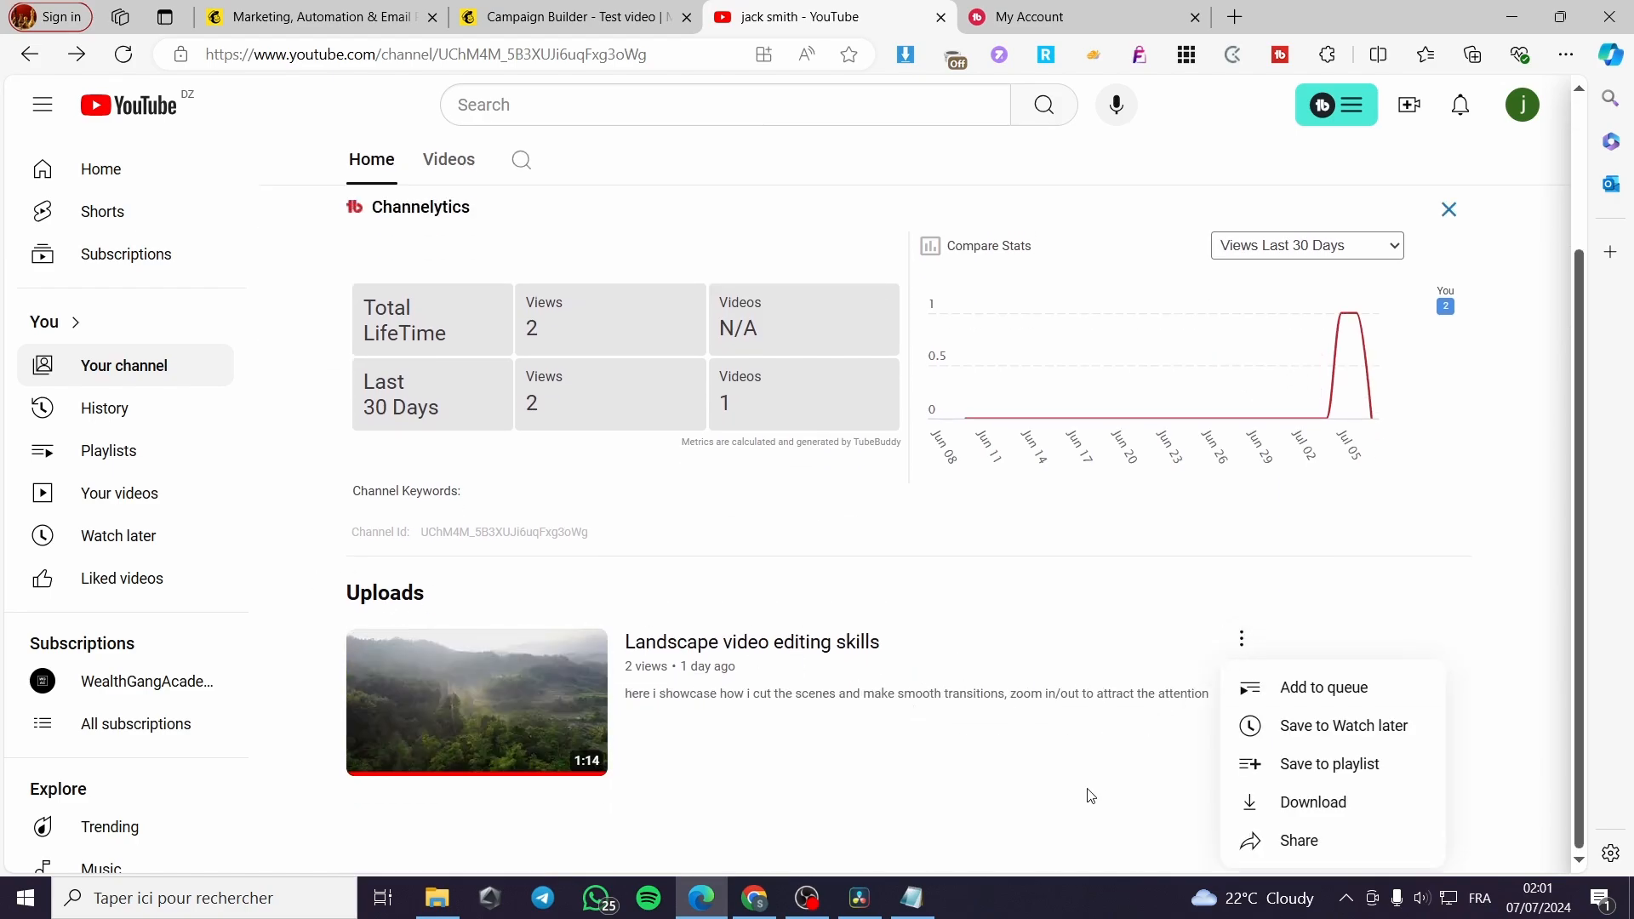
click(1323, 105)
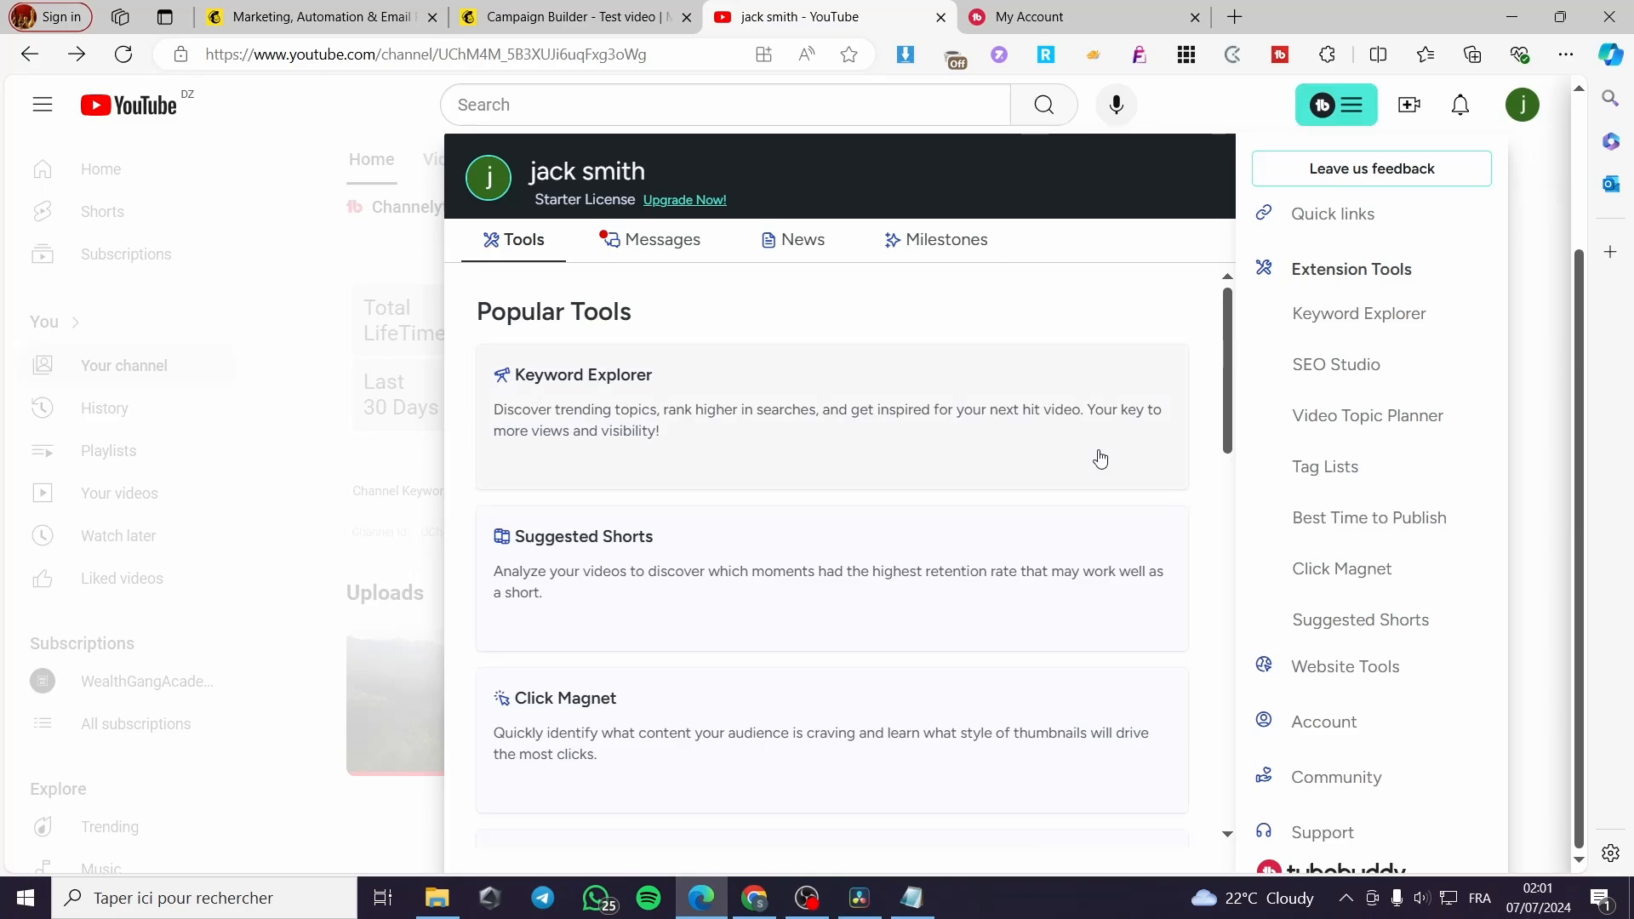
click(299, 484)
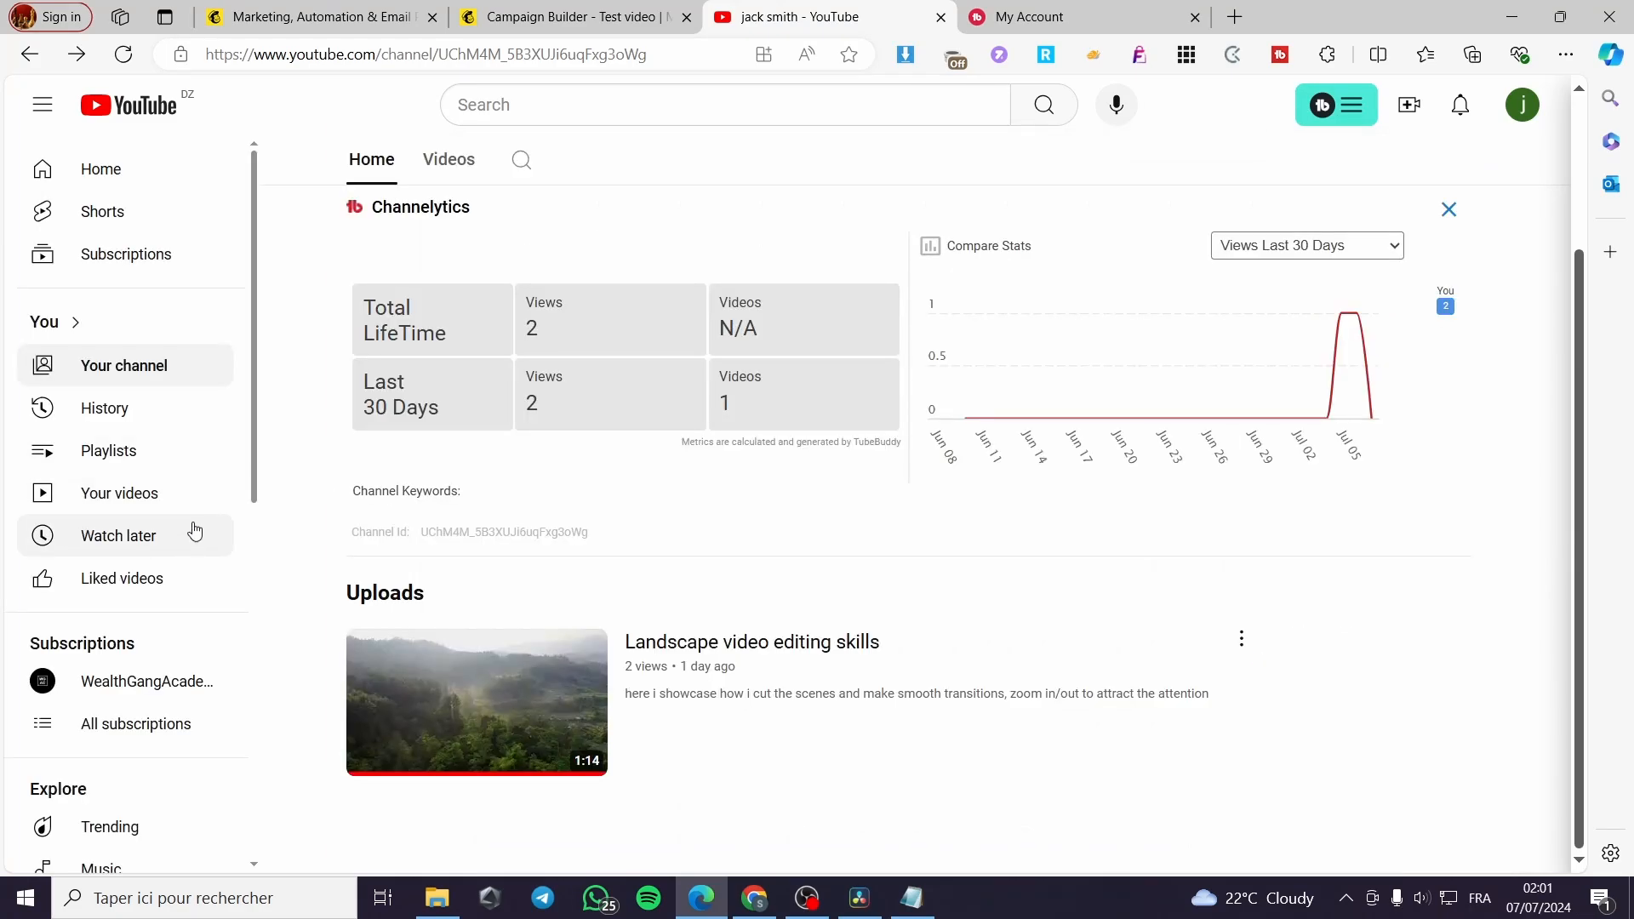
Open the channel's videos in YouTube Studio and start TubeBuddy's Advanced Embed tool for "Landscape video editing skills"
click(122, 497)
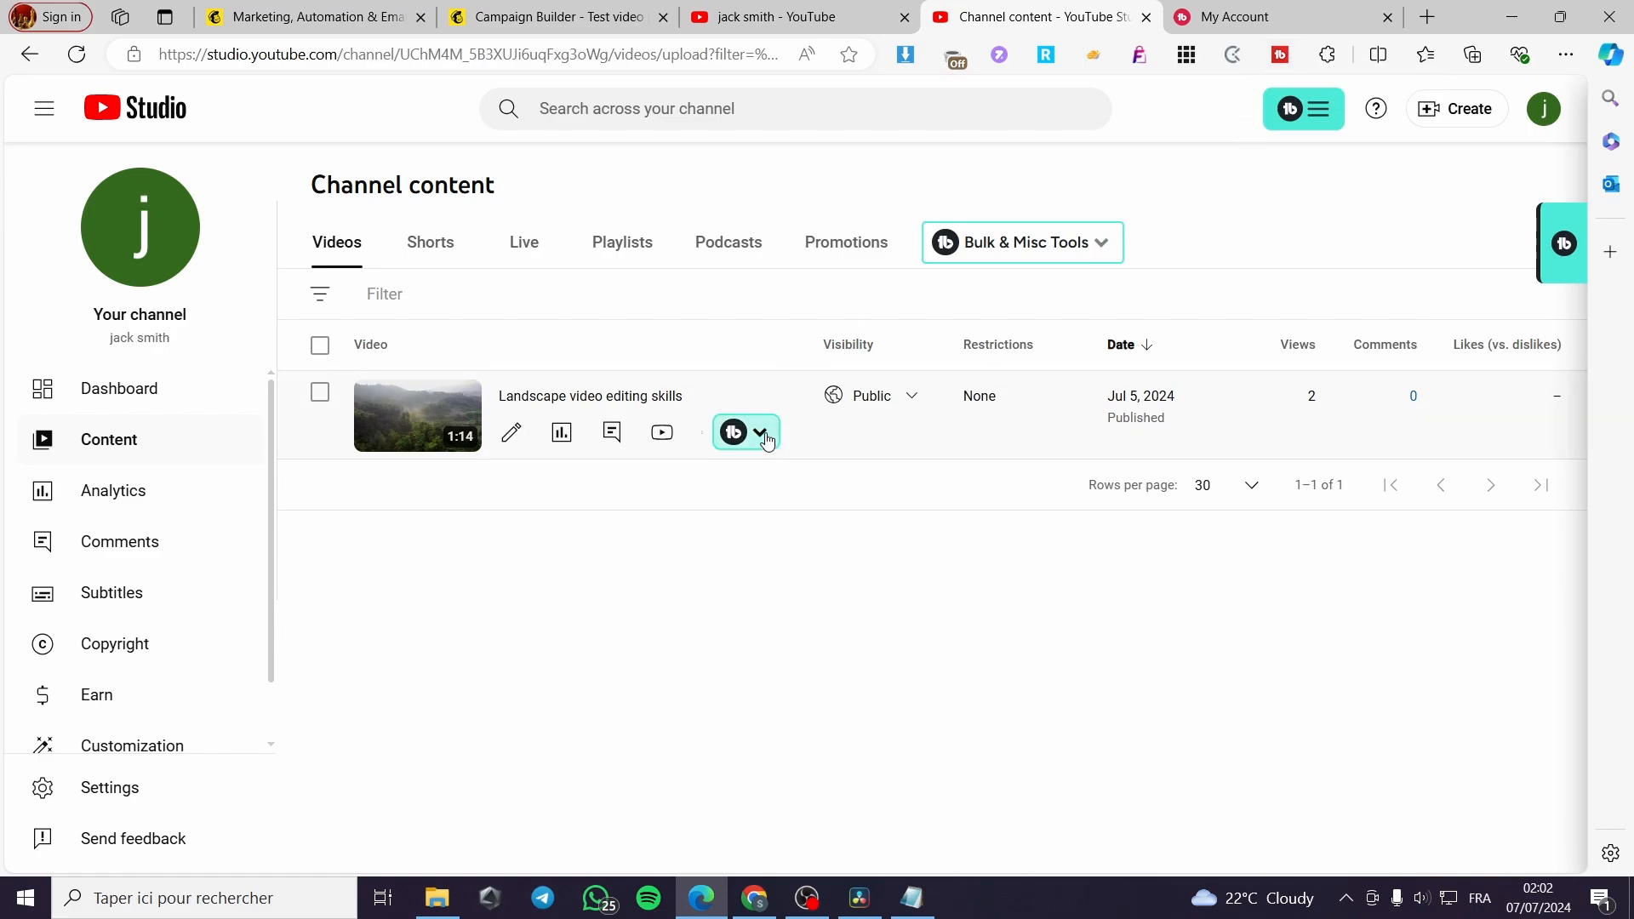
click(757, 432)
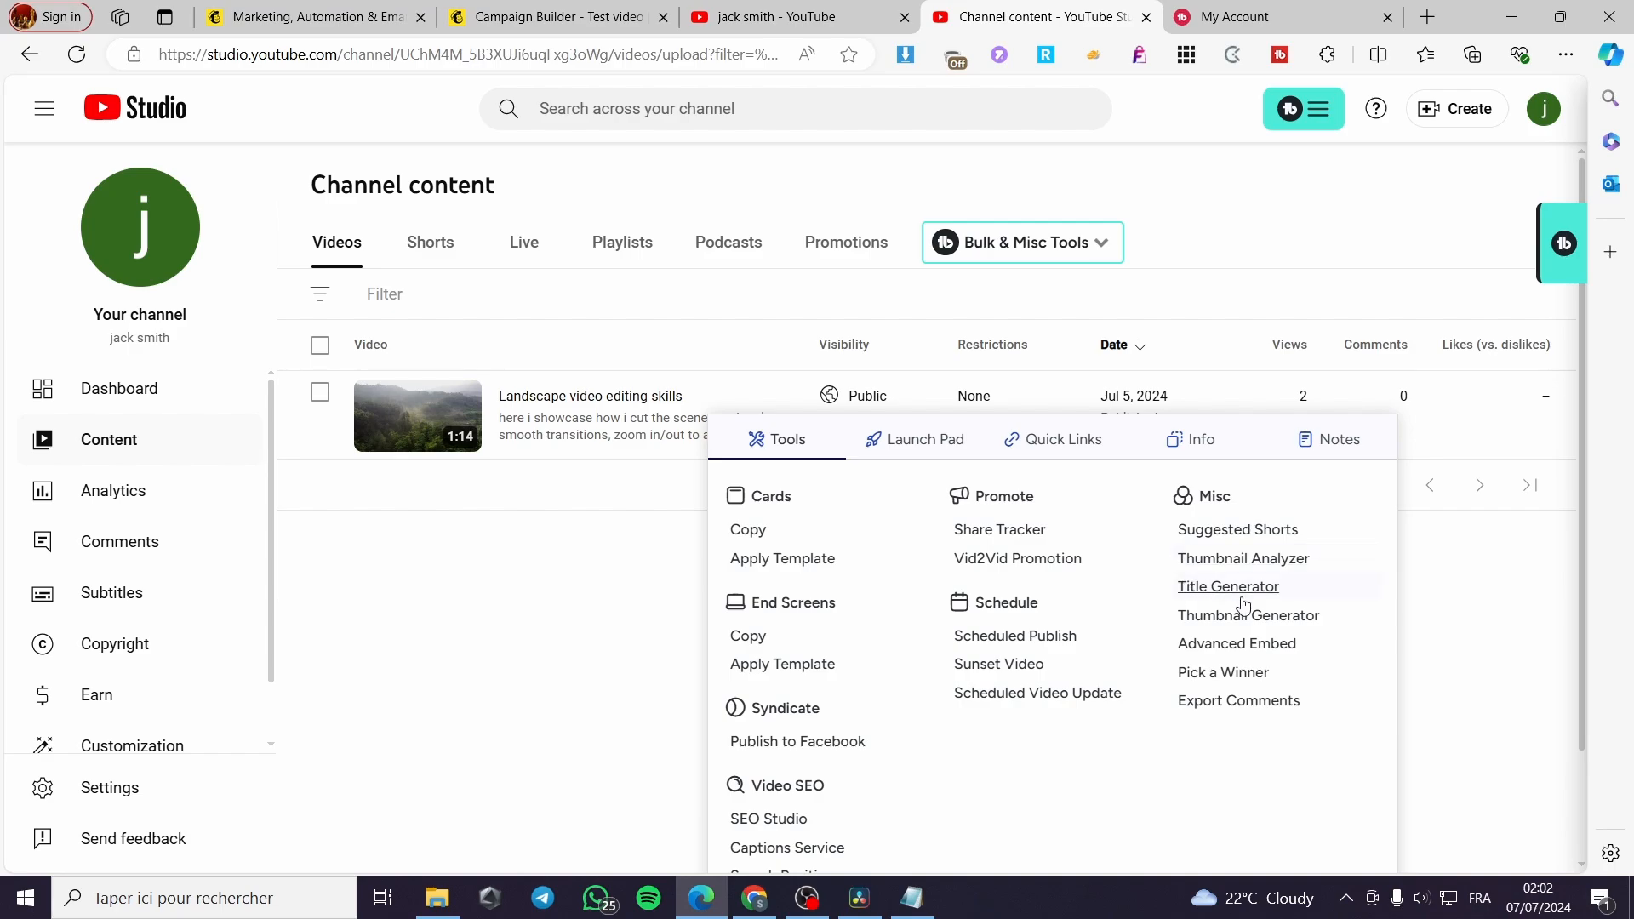
click(1278, 653)
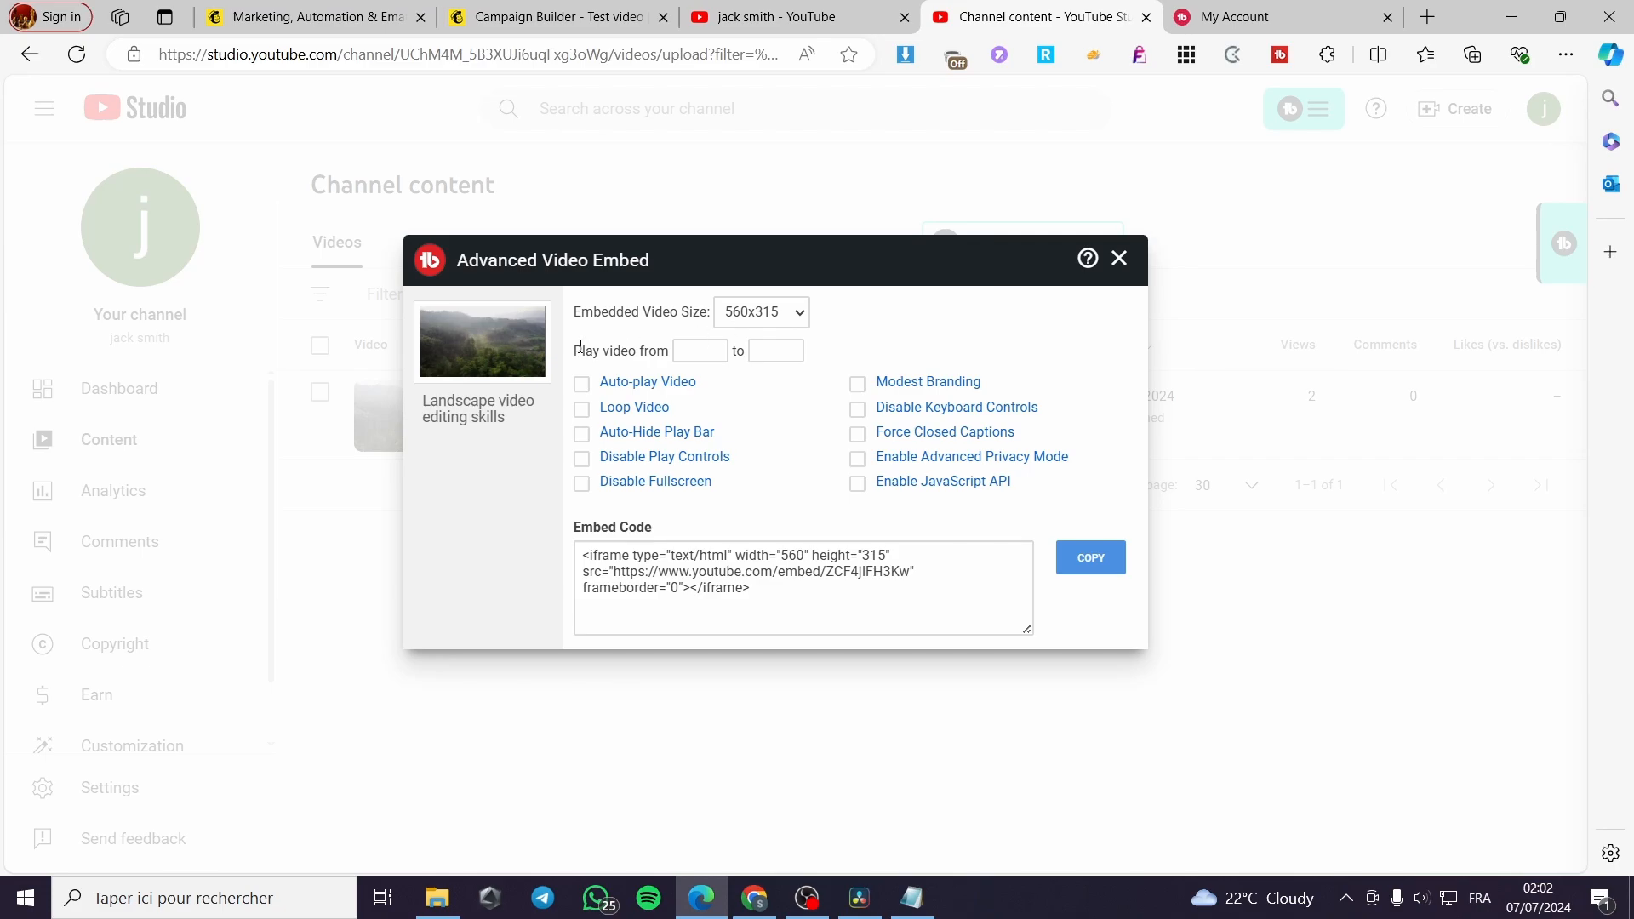
Set the embedded video size to 1280x720 and the playback range from 0 to 1:14
click(720, 315)
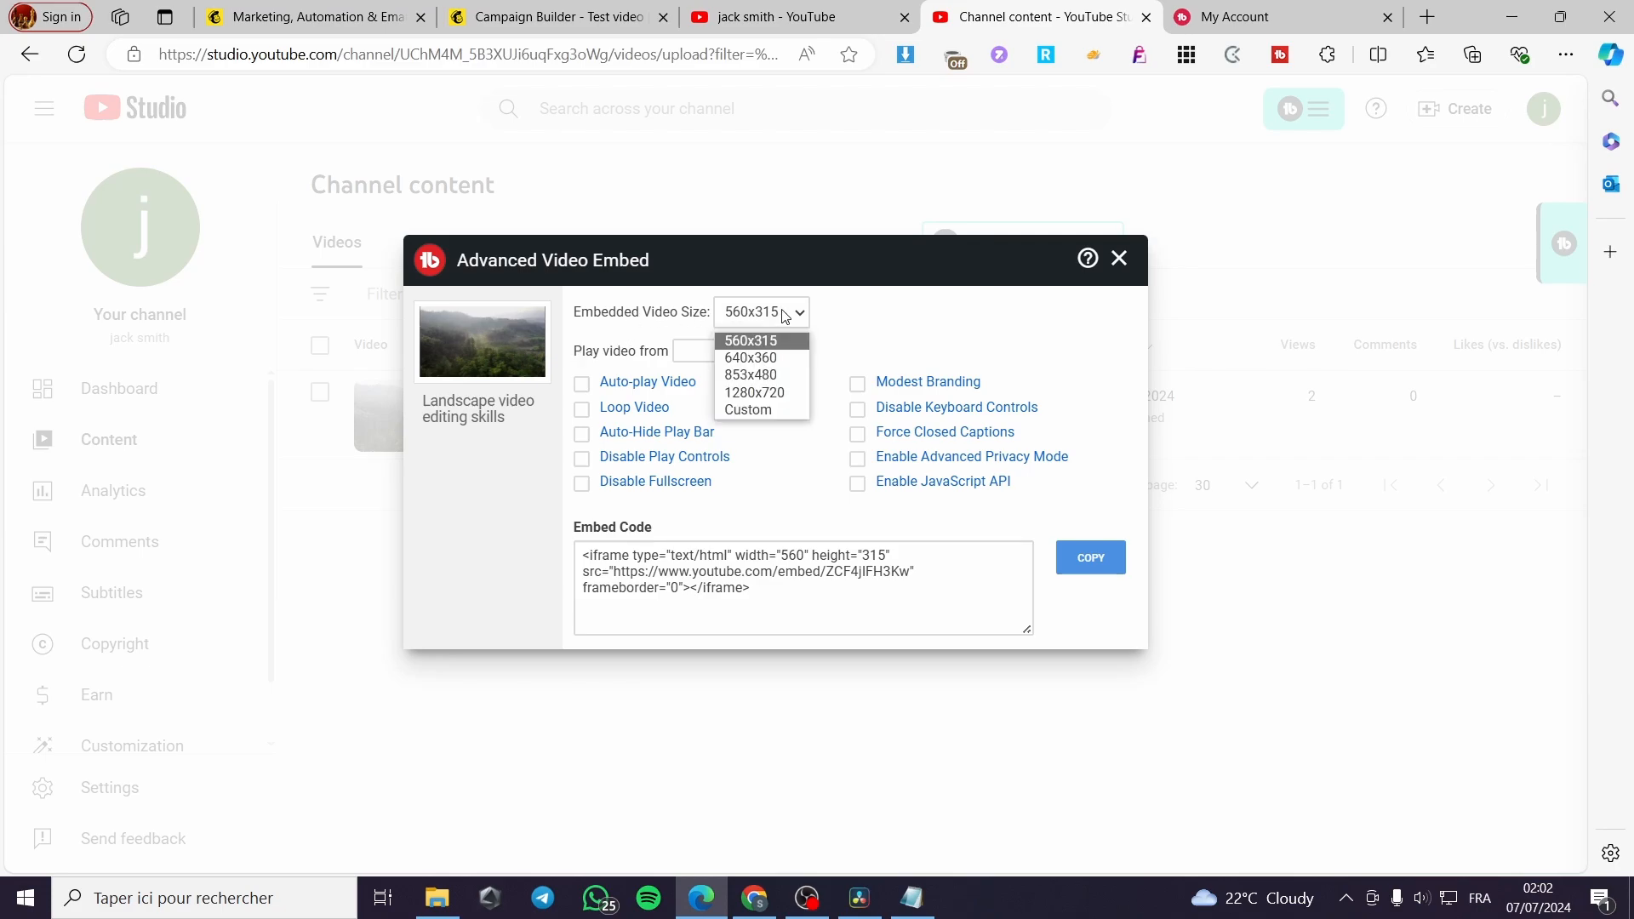
click(770, 390)
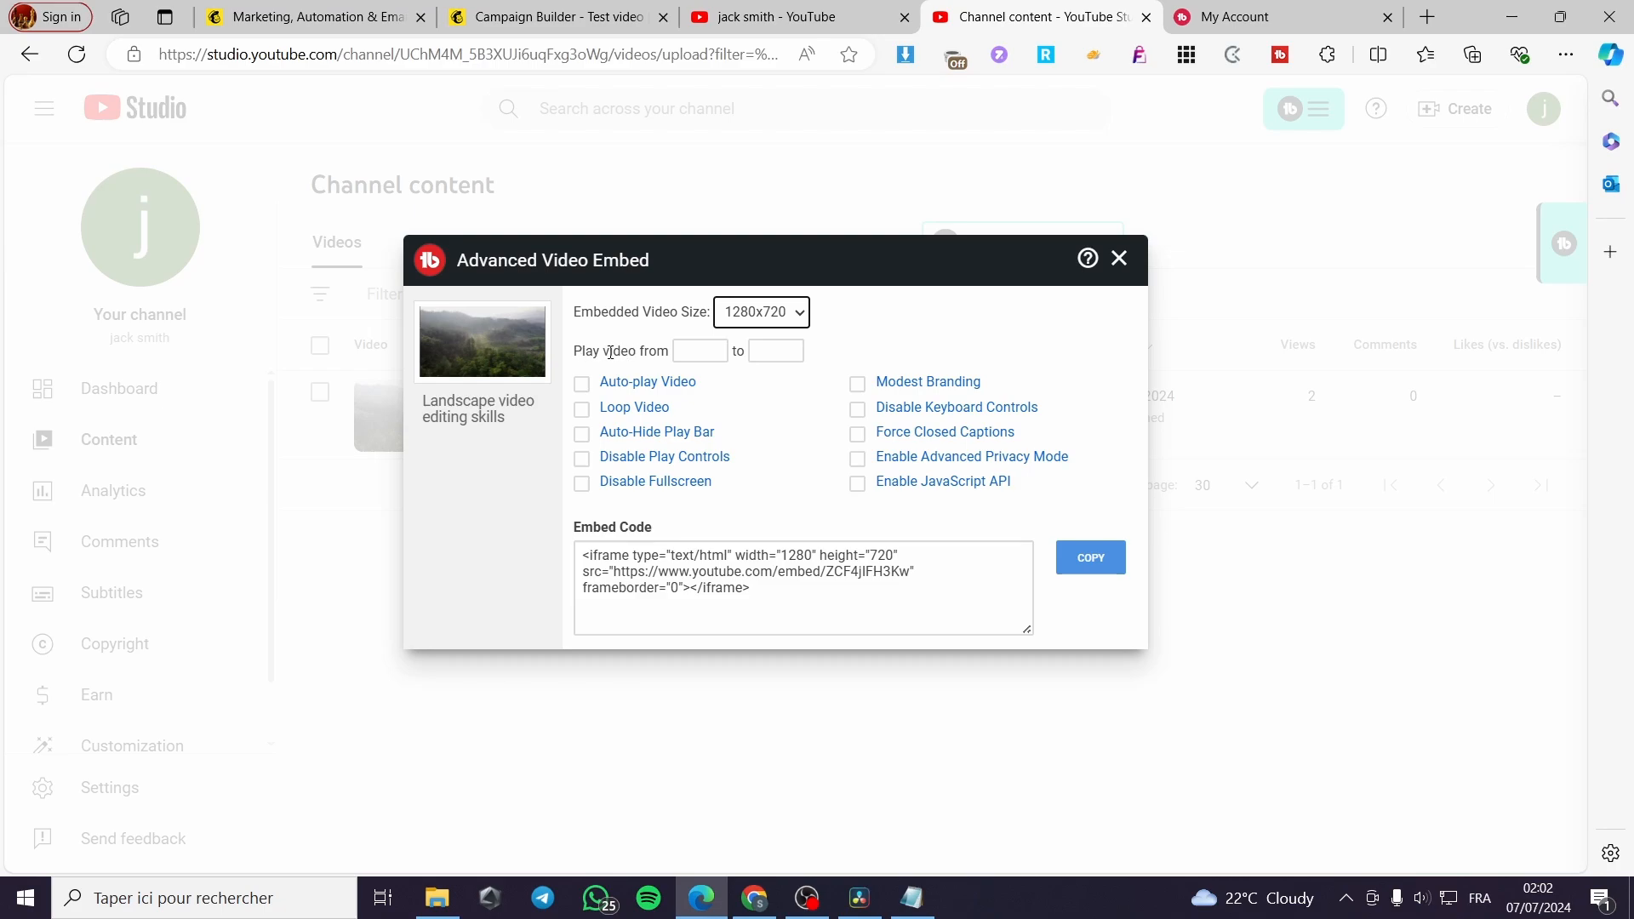
drag(707, 253, 1002, 254)
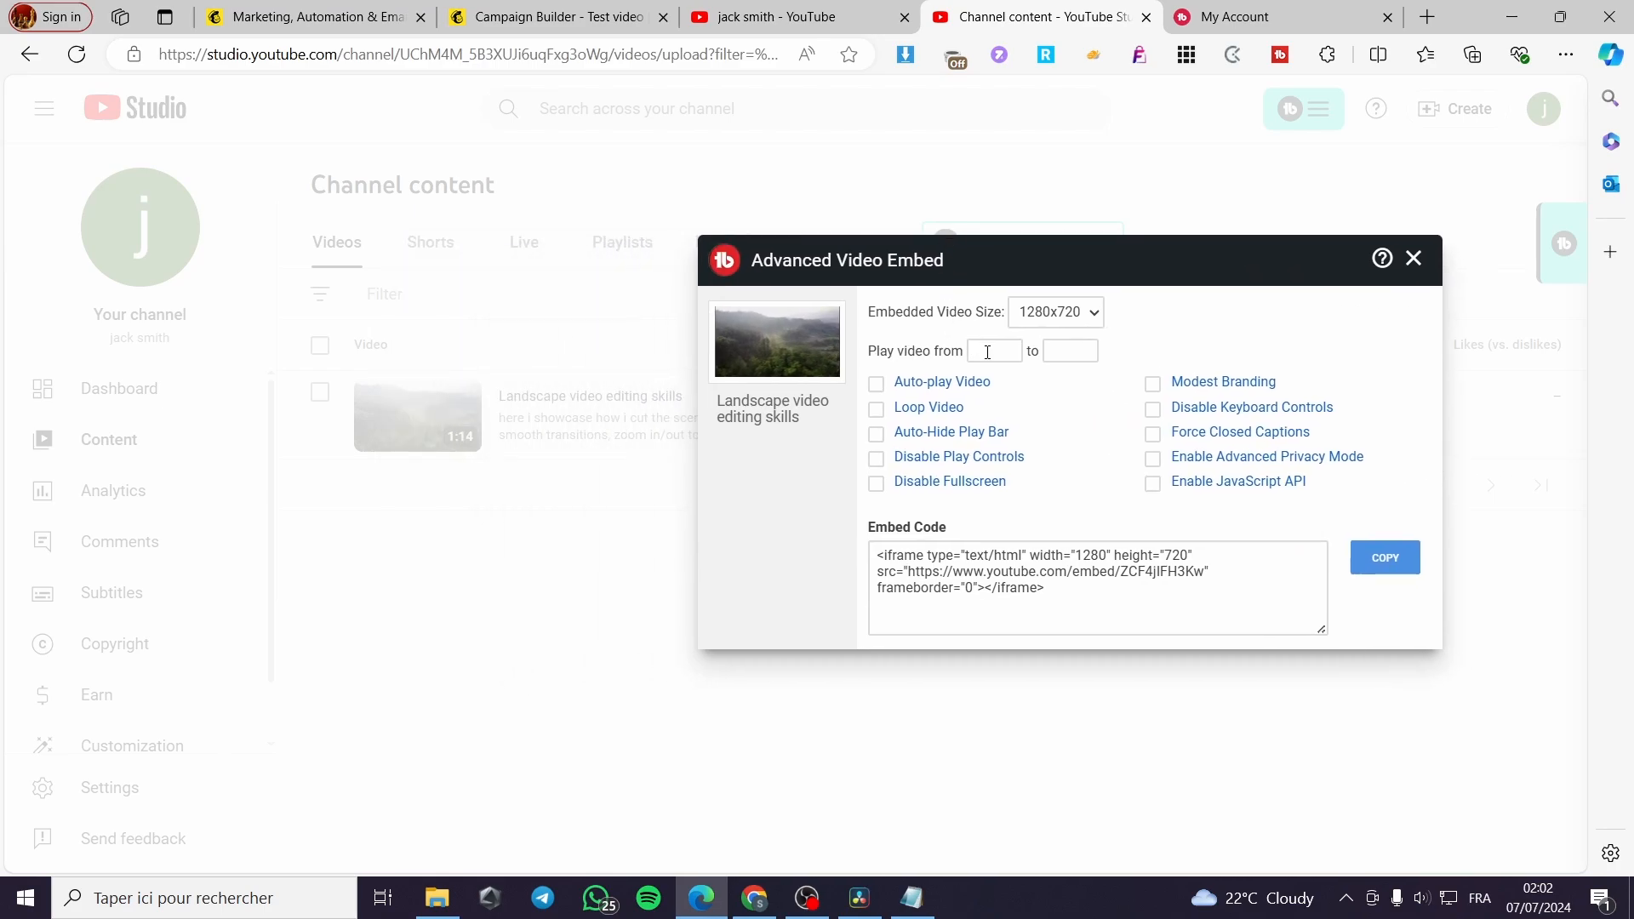
click(997, 352)
click(1073, 351)
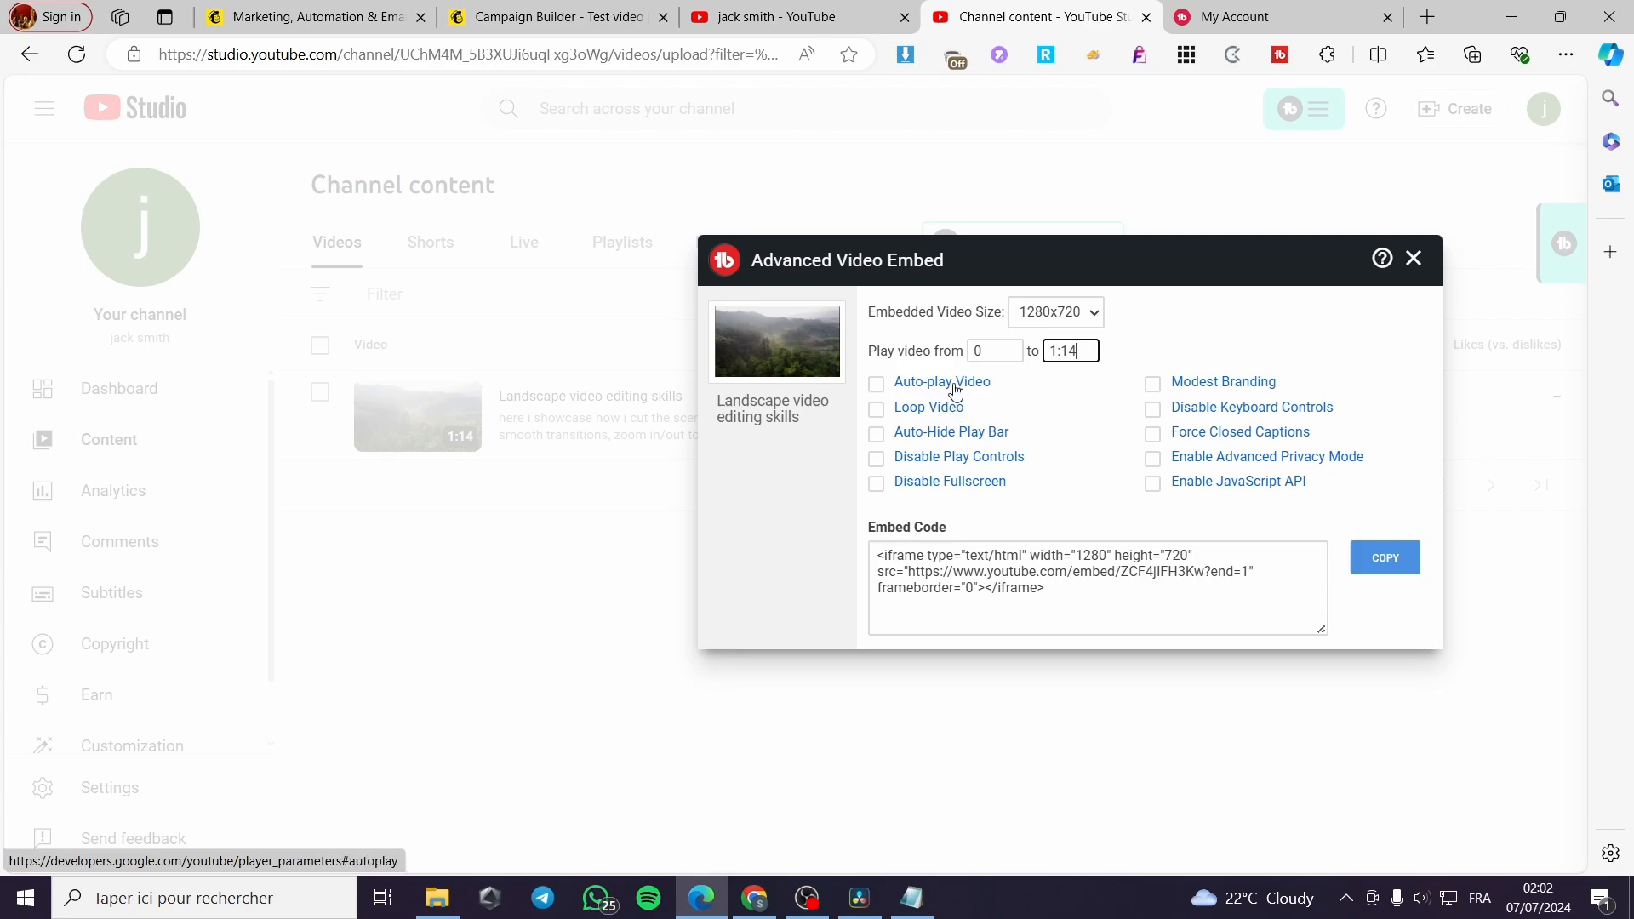
Enable Auto-play Video, Loop Video and Auto-Hide Play Bar for the embedded video
click(955, 391)
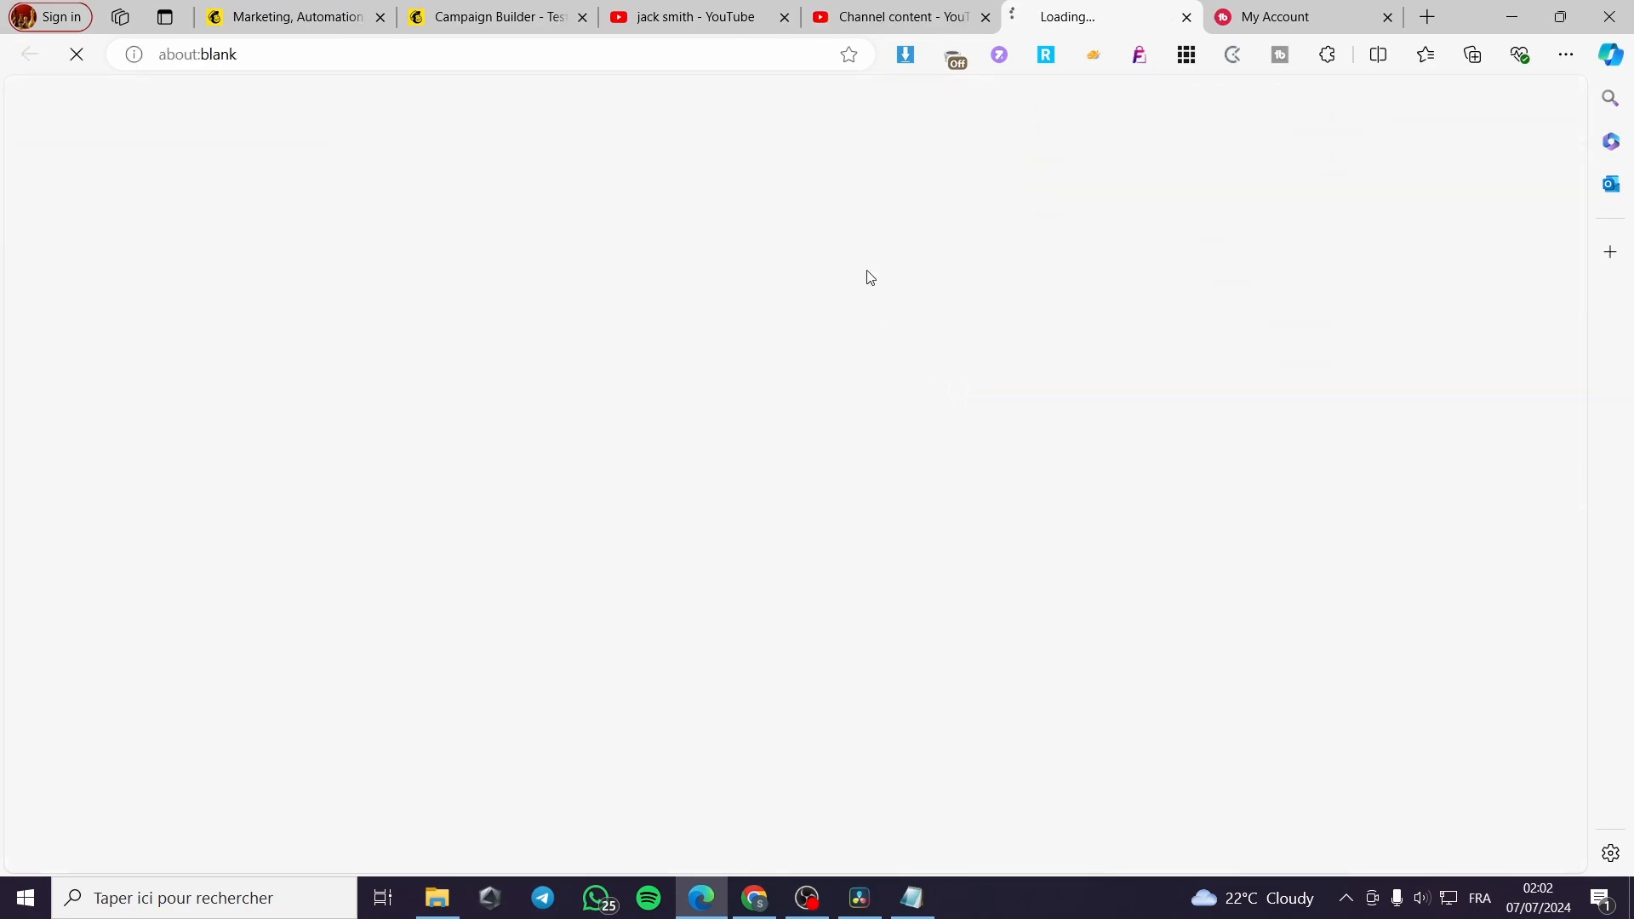
click(1188, 17)
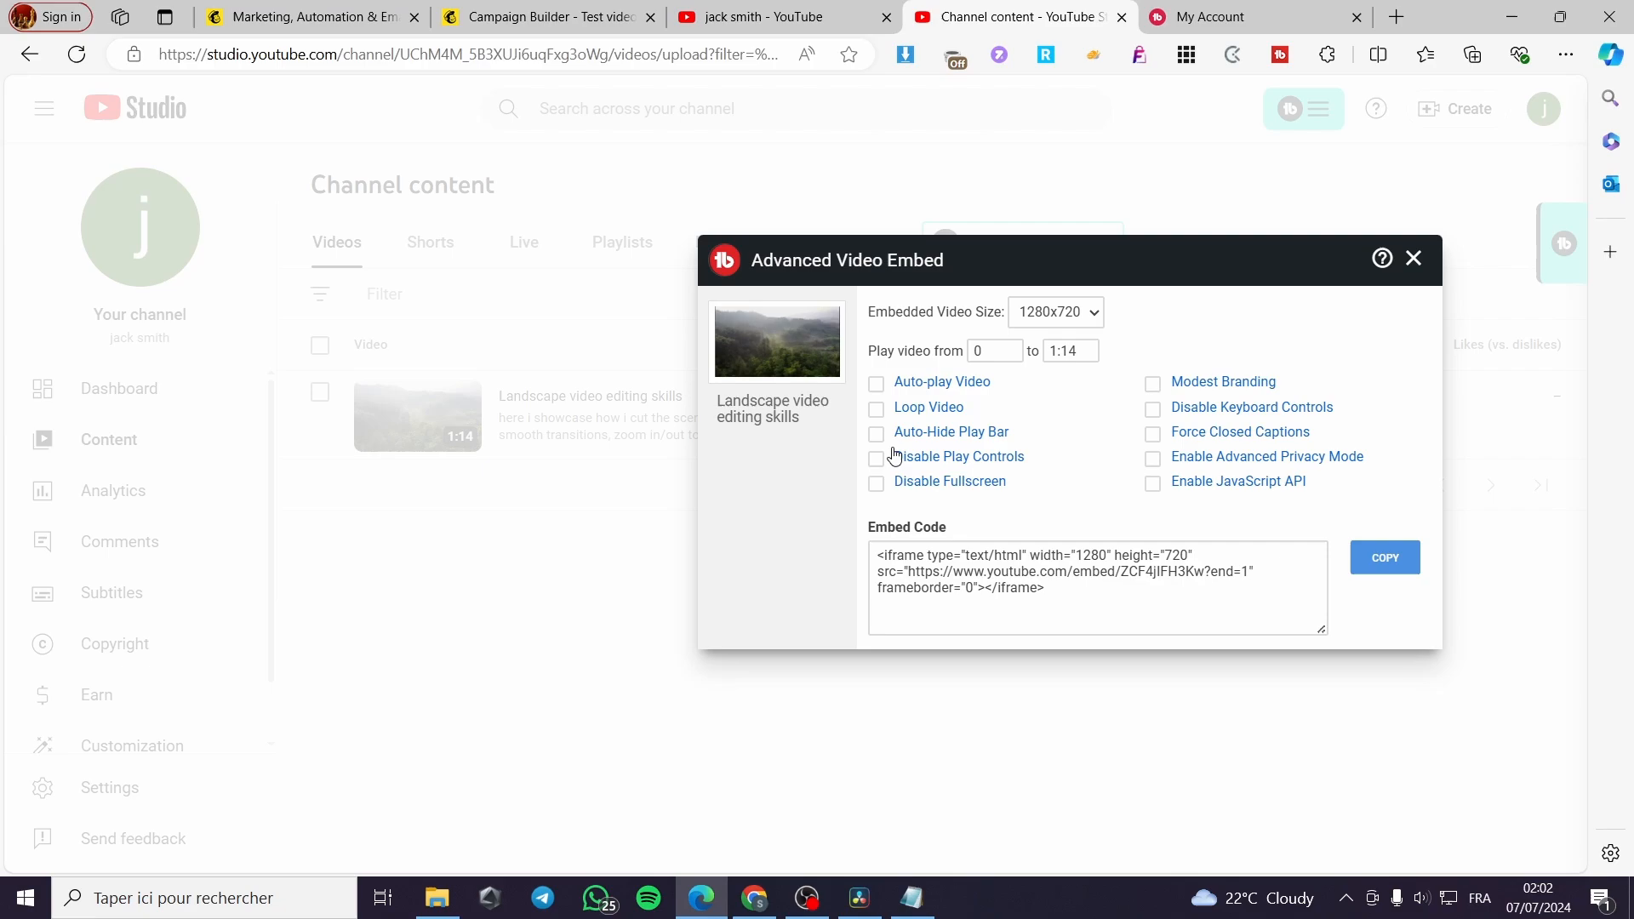
click(877, 384)
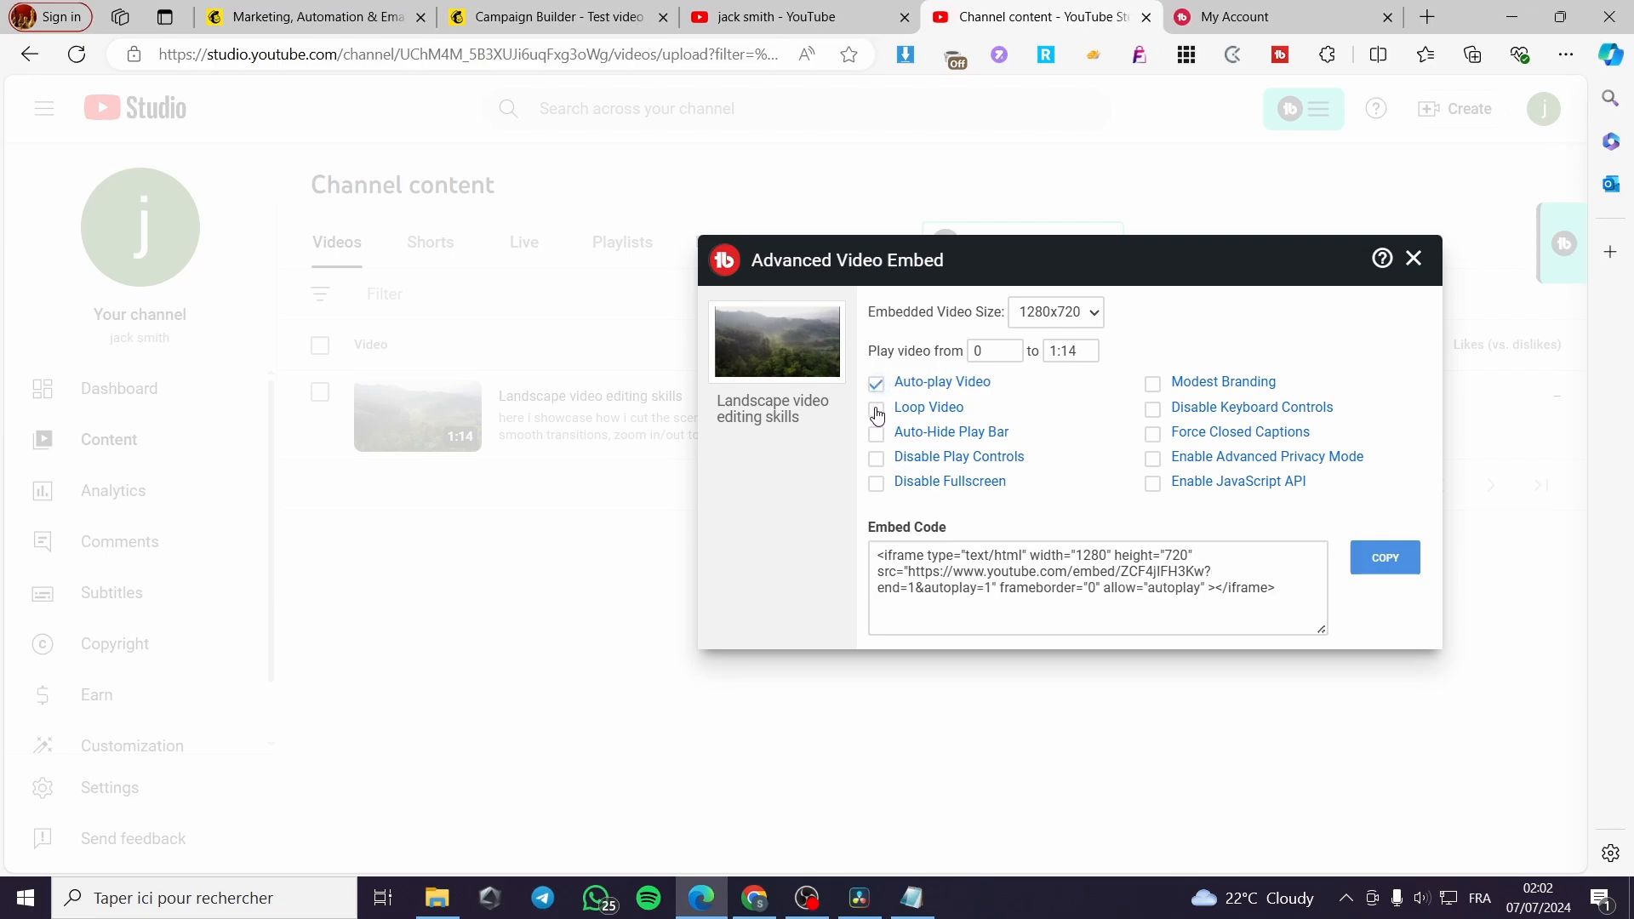
click(878, 410)
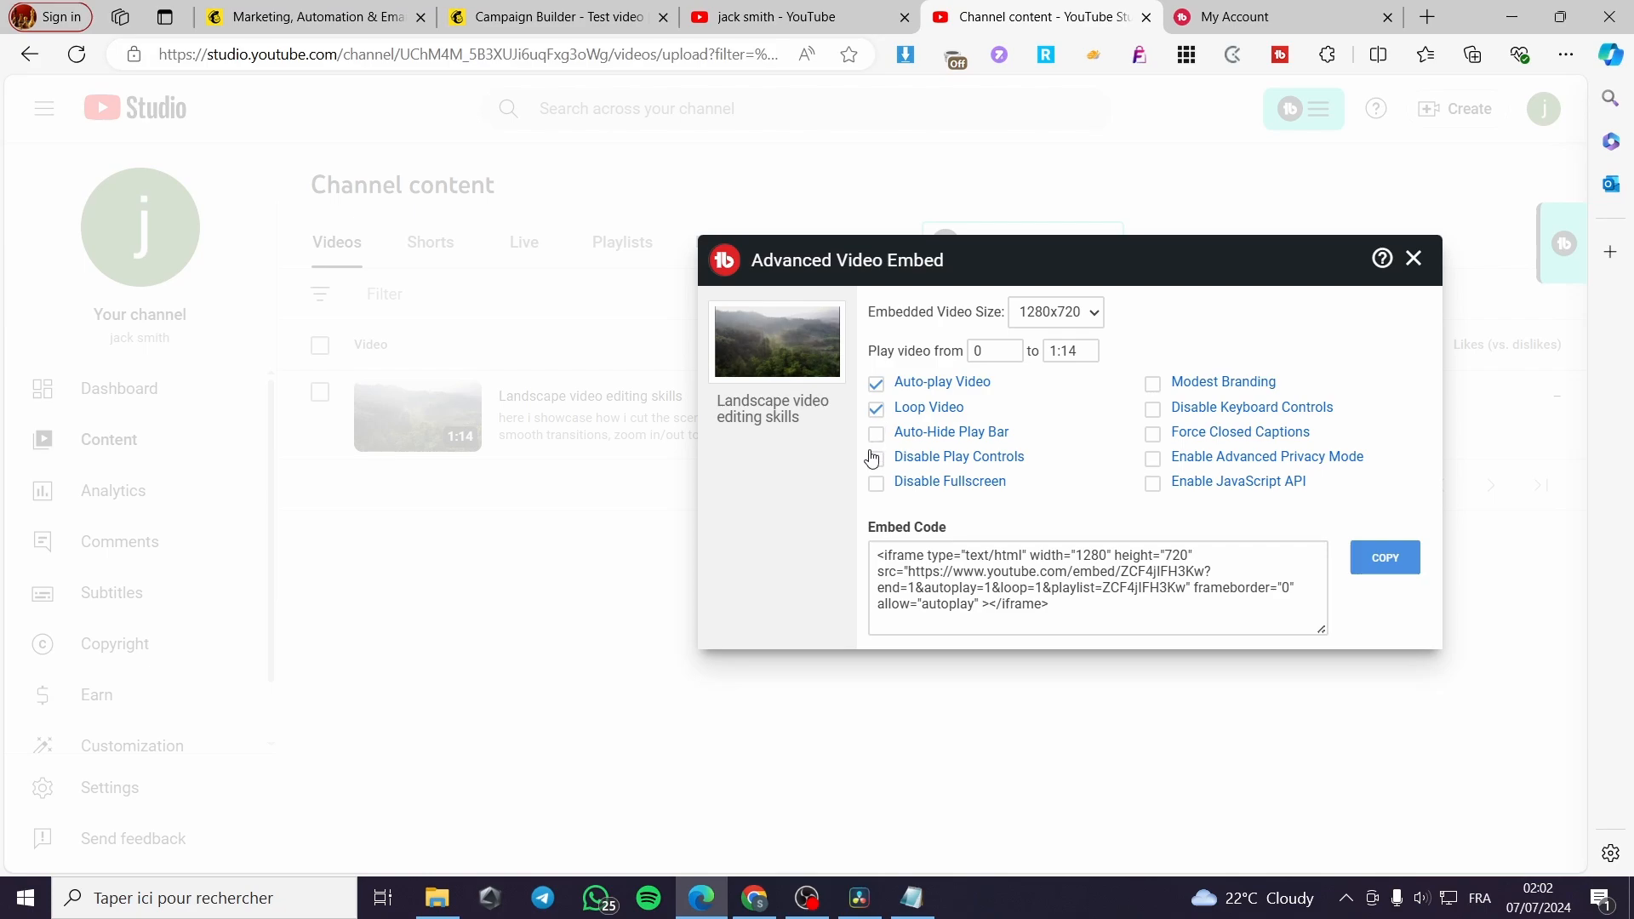
click(877, 443)
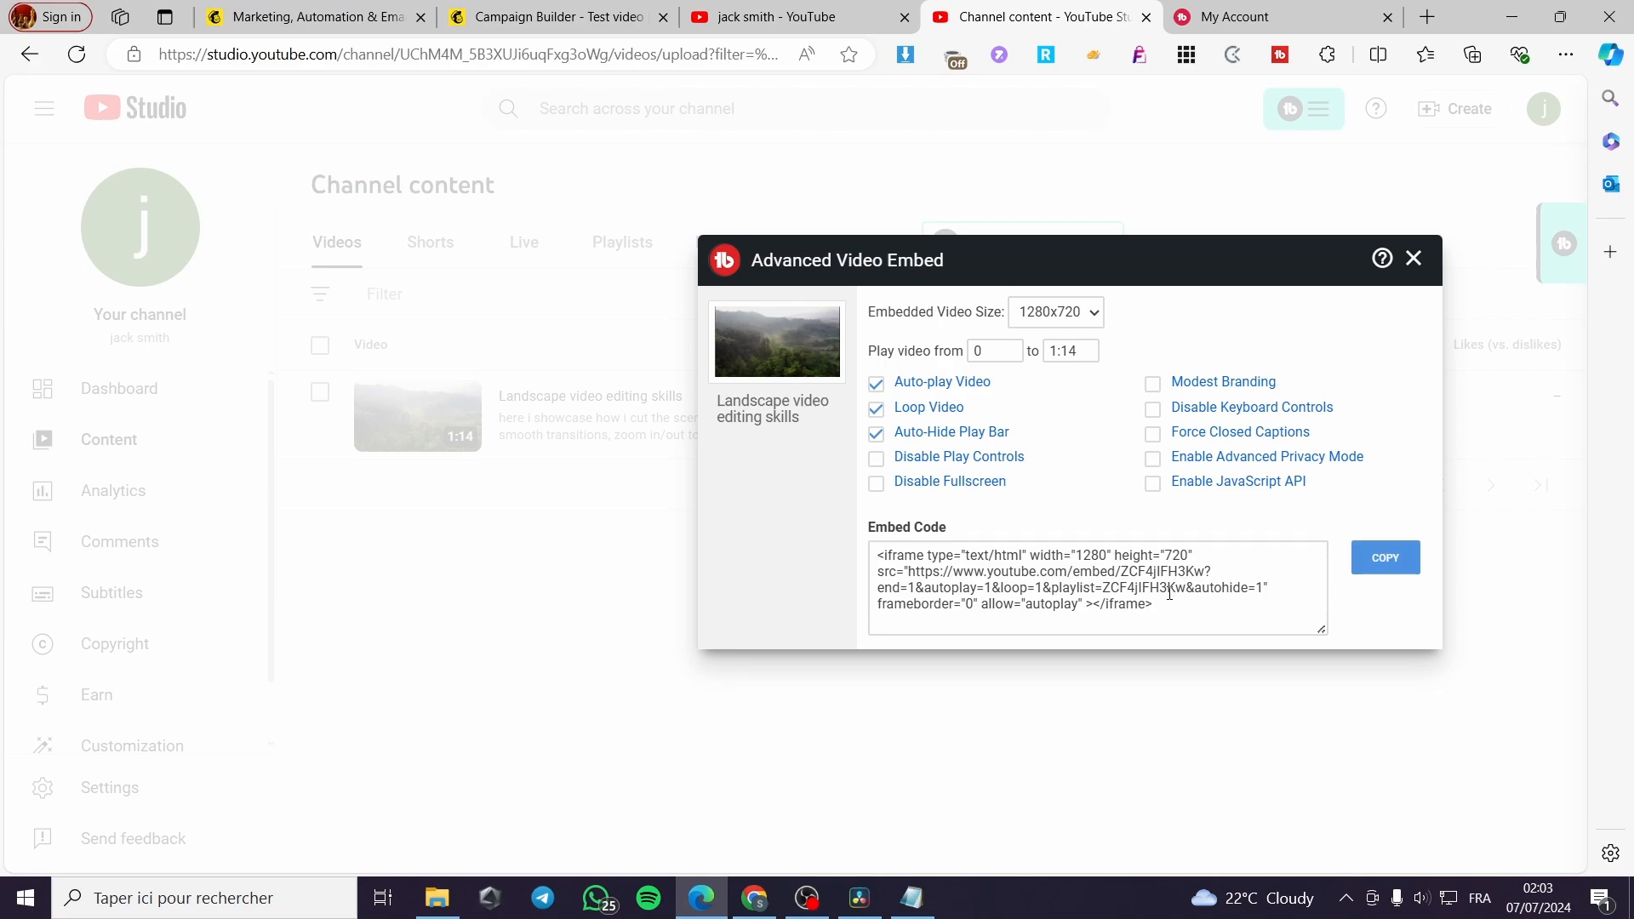
Copy the generated embed code and return to the "Test video" campaign in Mailchimp
drag(880, 557, 1175, 606)
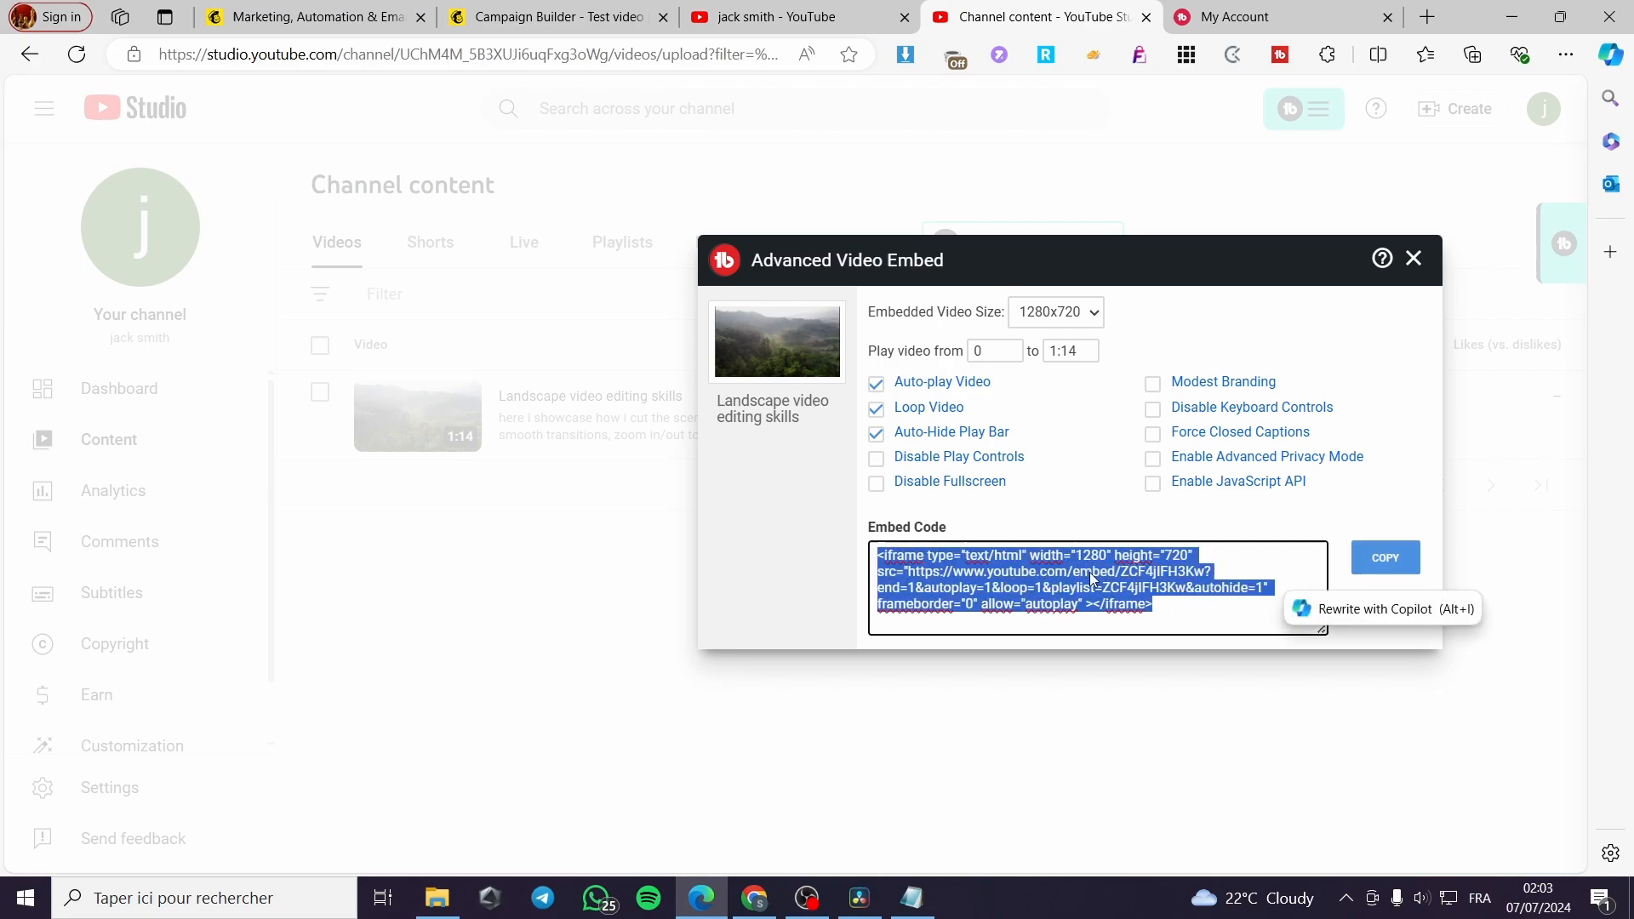
click(1394, 559)
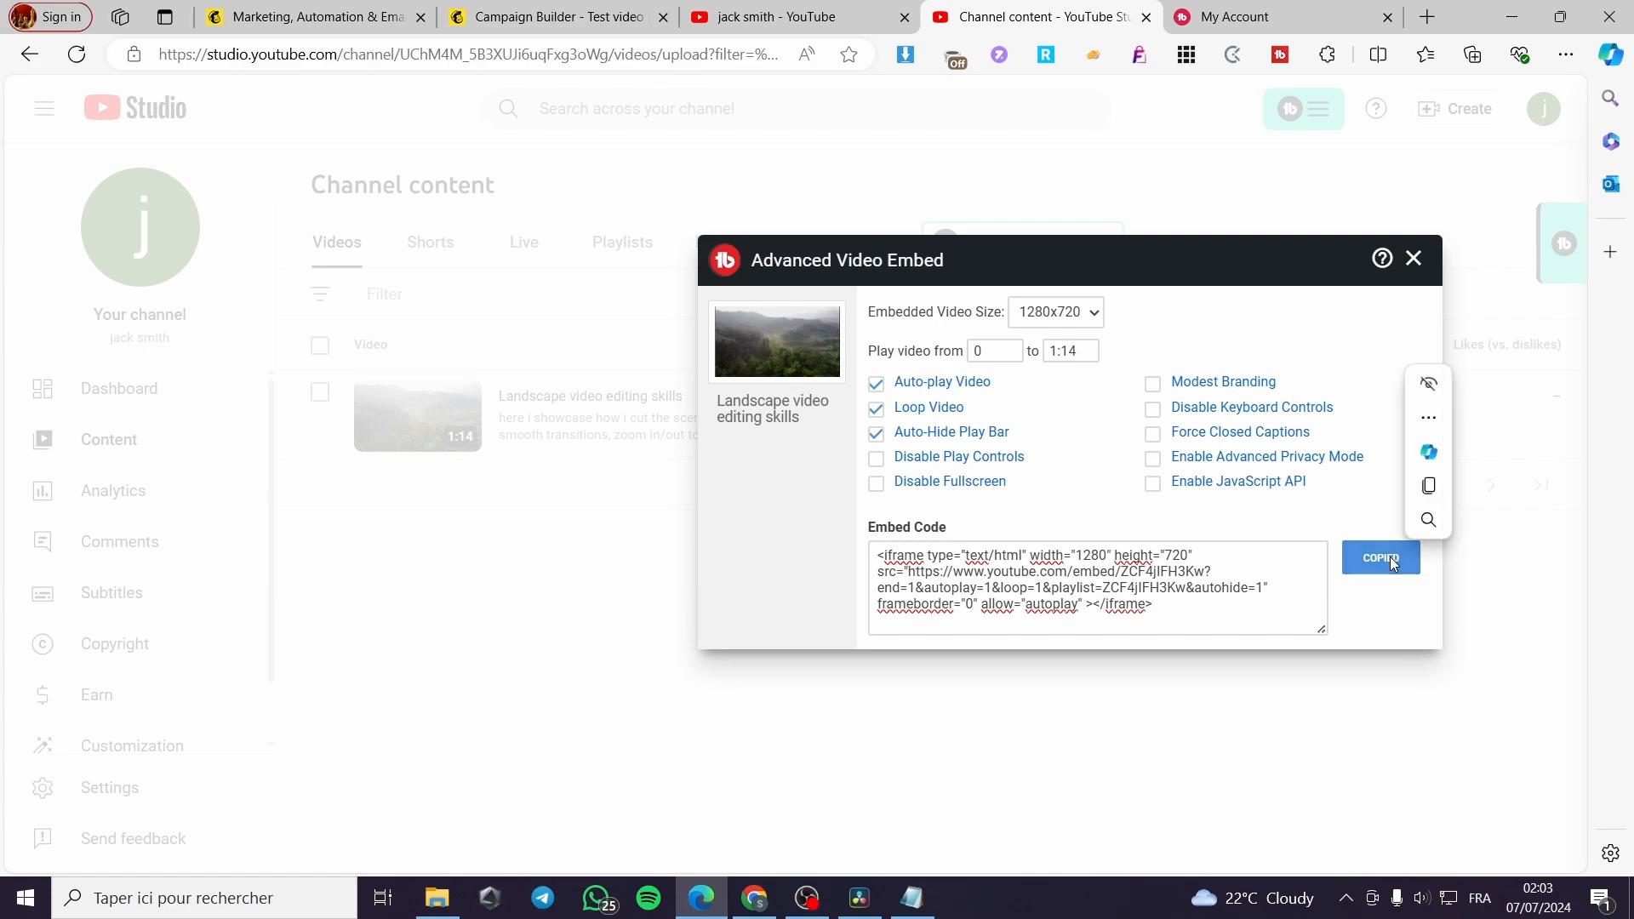
click(523, 12)
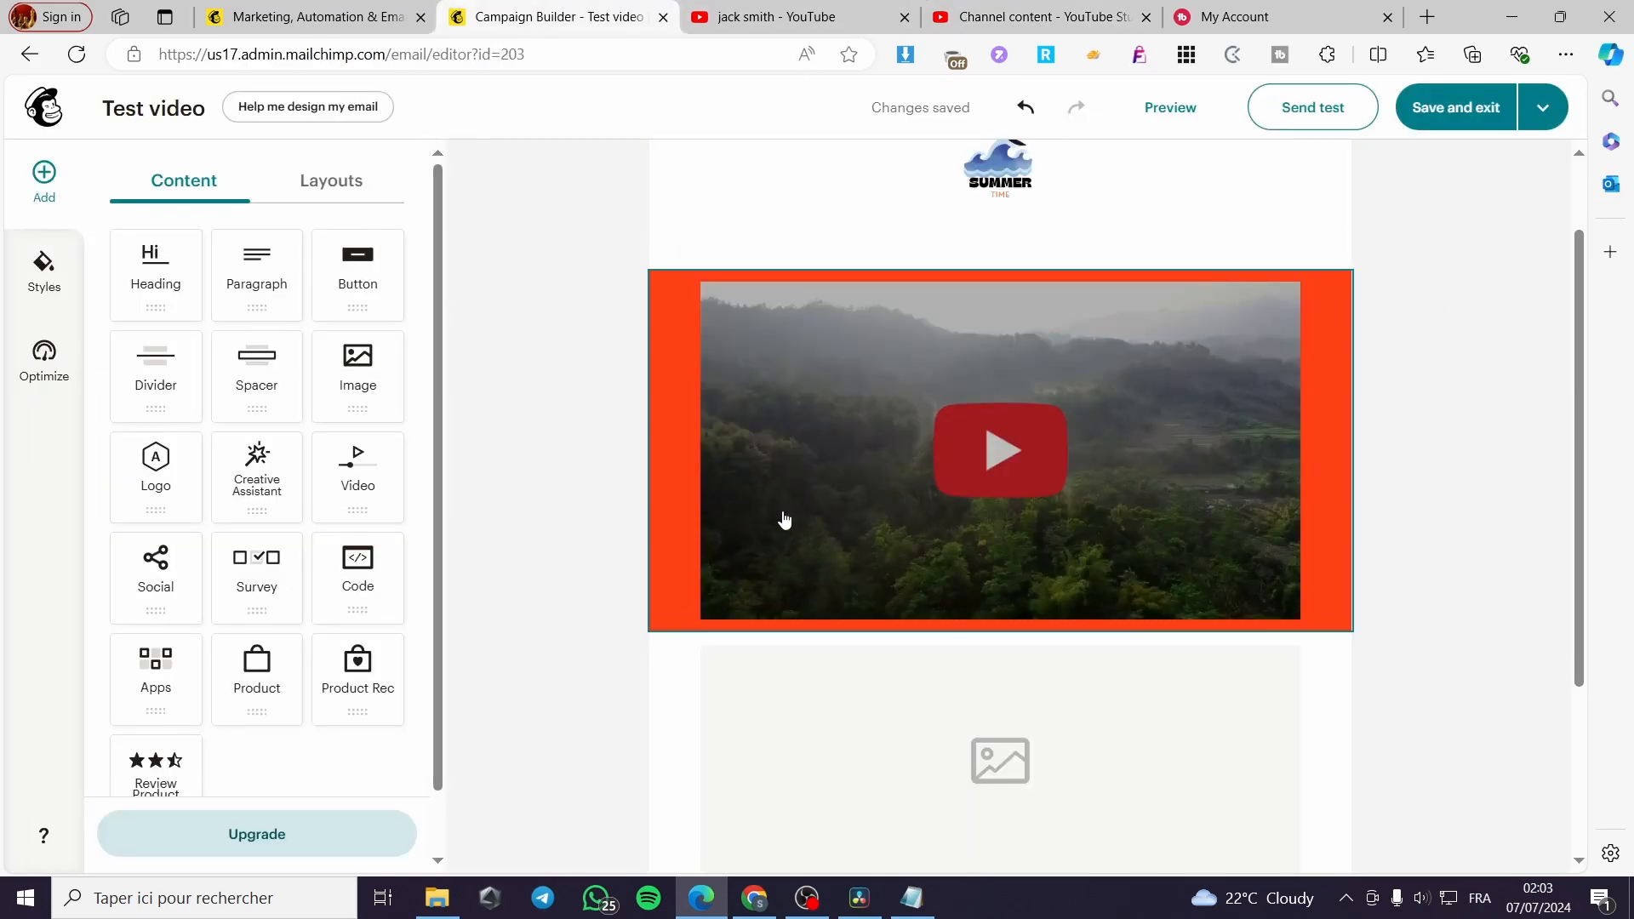
Add a Code block below the video block and replace its placeholder HTML with the copied embed code
drag(364, 584, 821, 653)
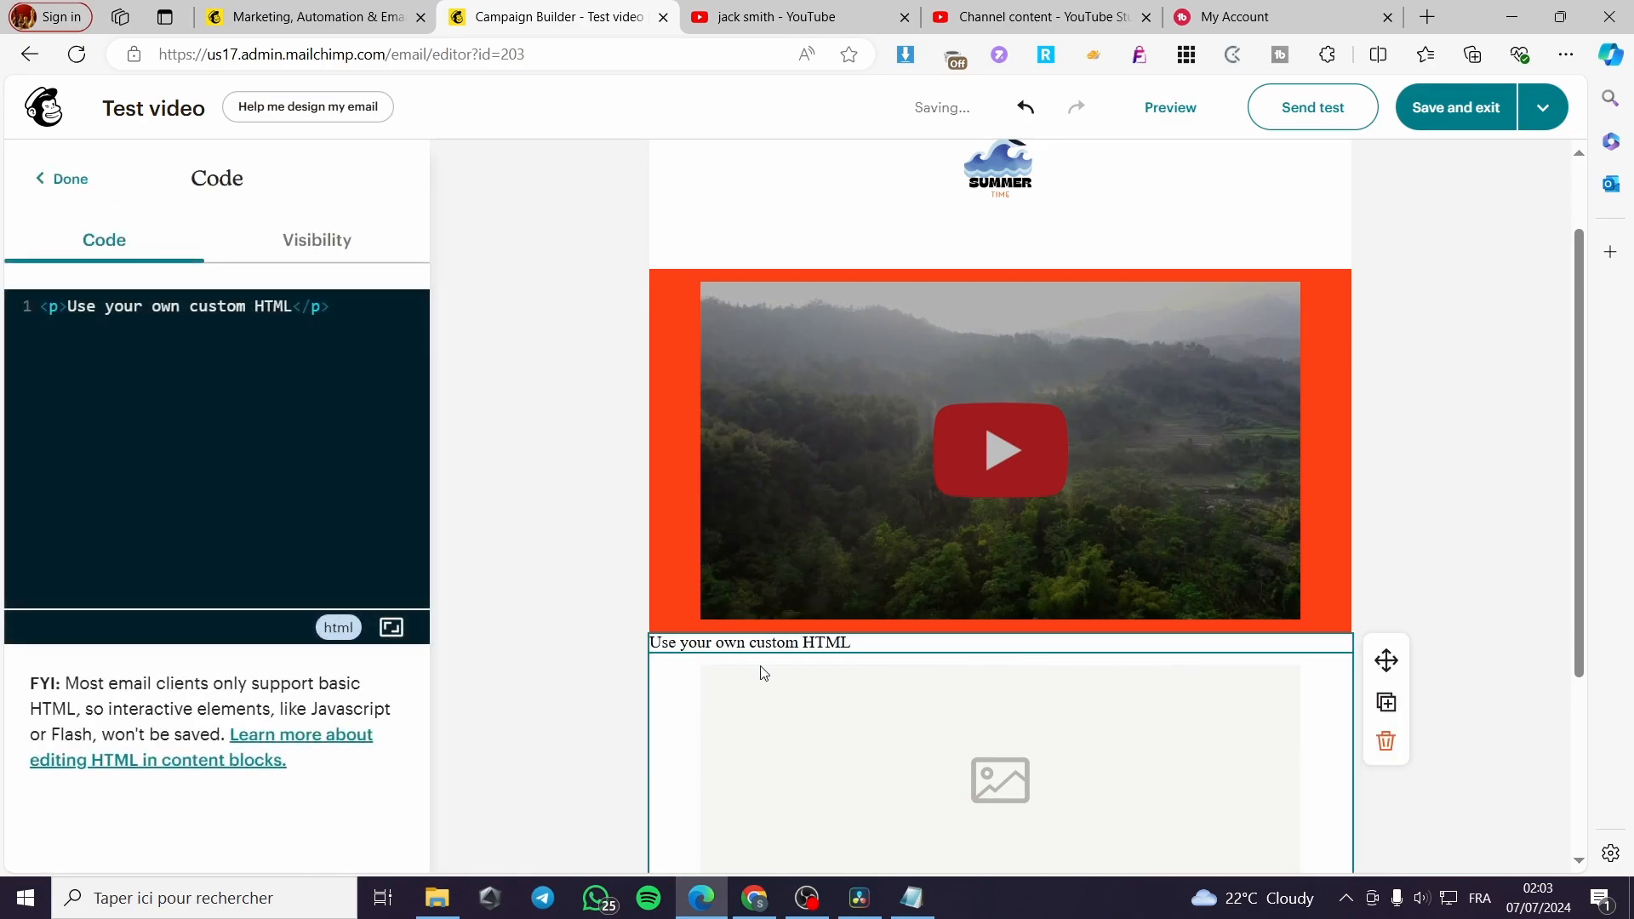
drag(330, 308, 3, 313)
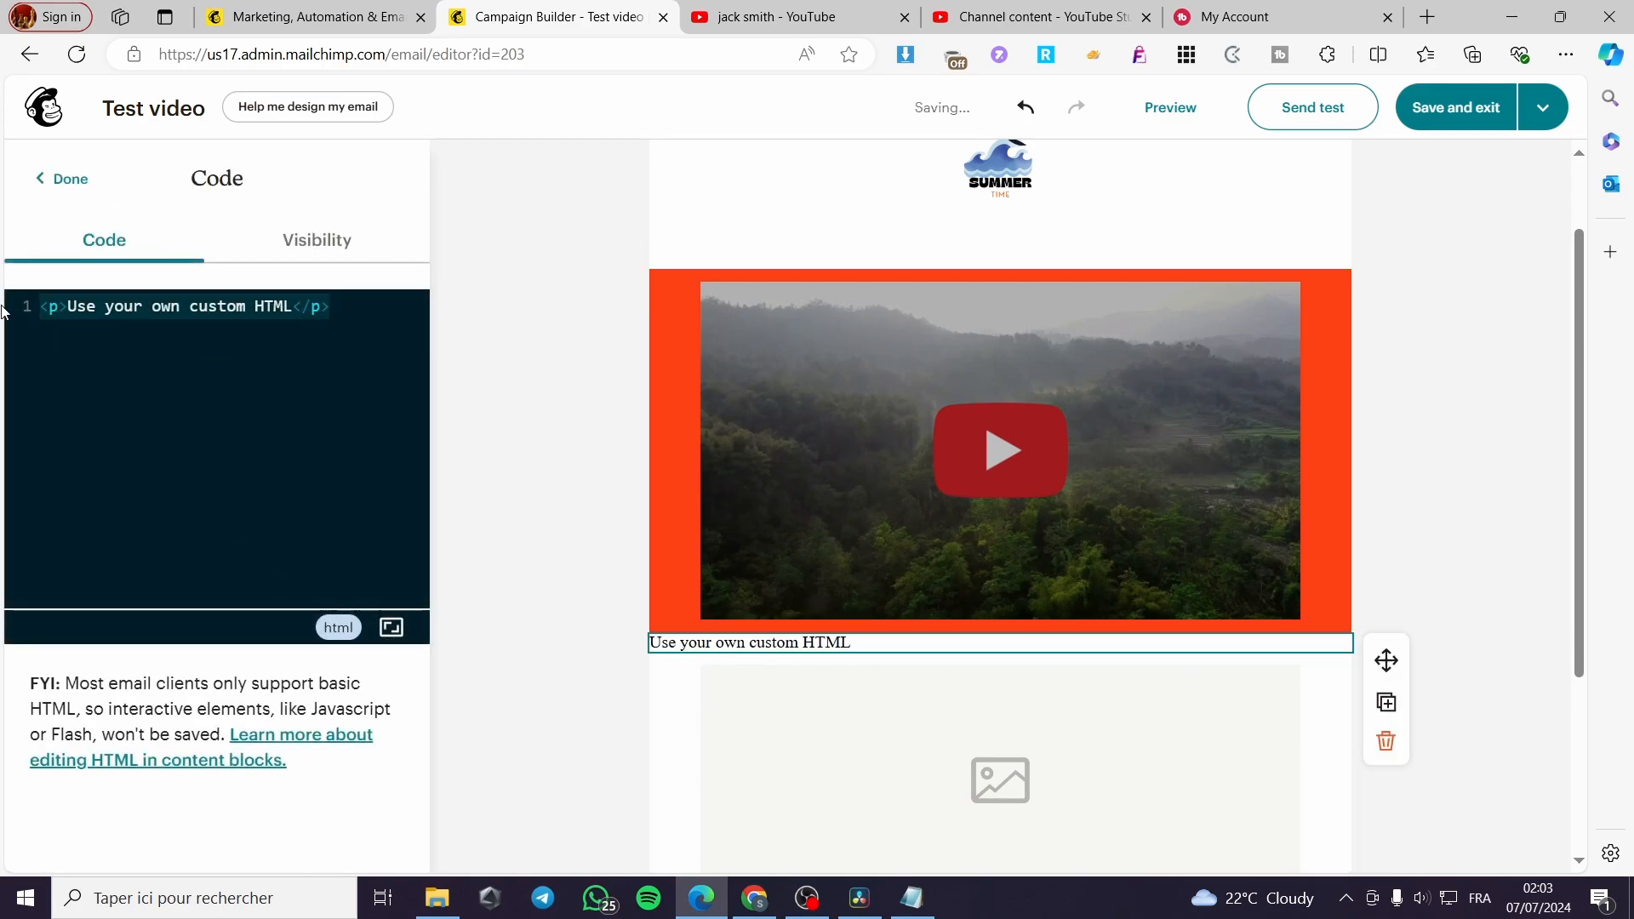
key(BackSpace)
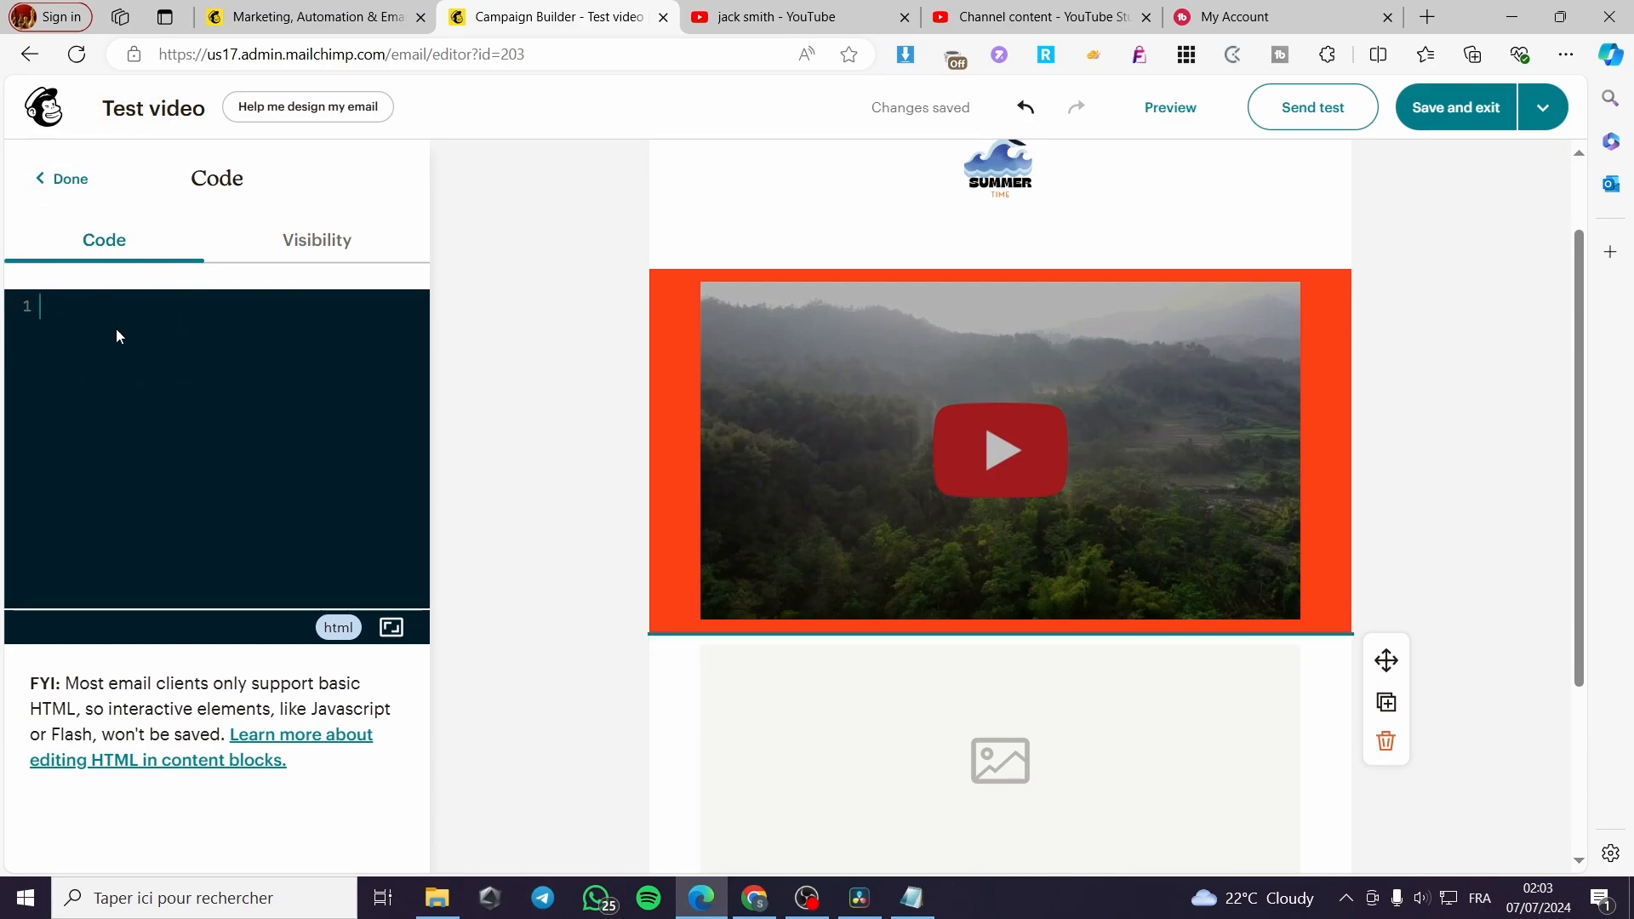
key(ctrl+v)
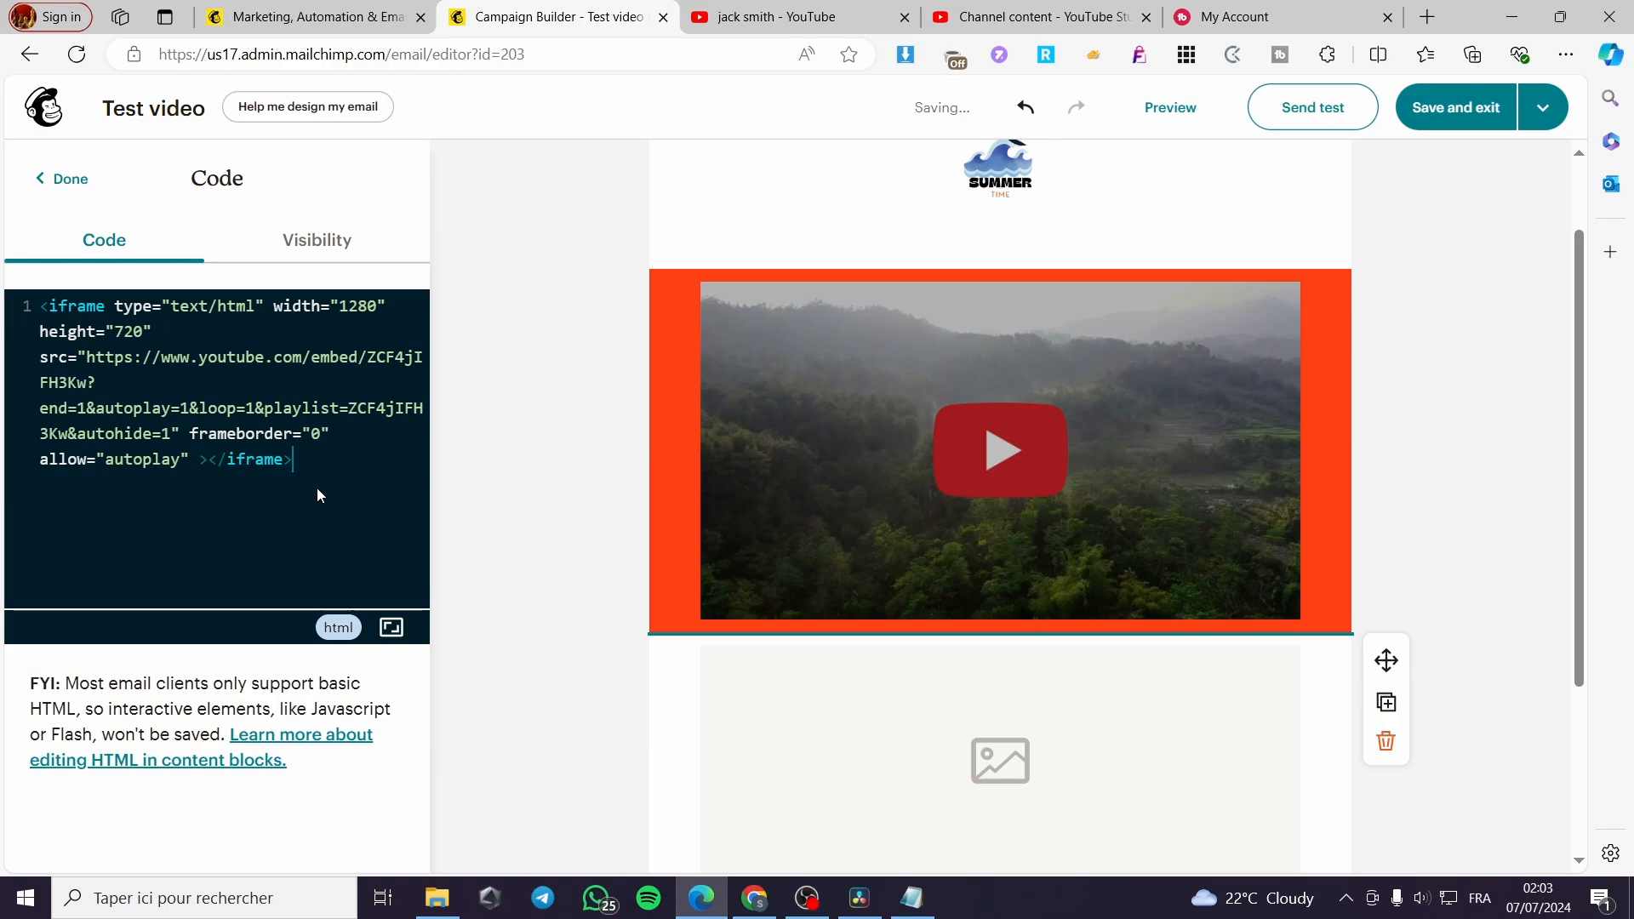
click(567, 531)
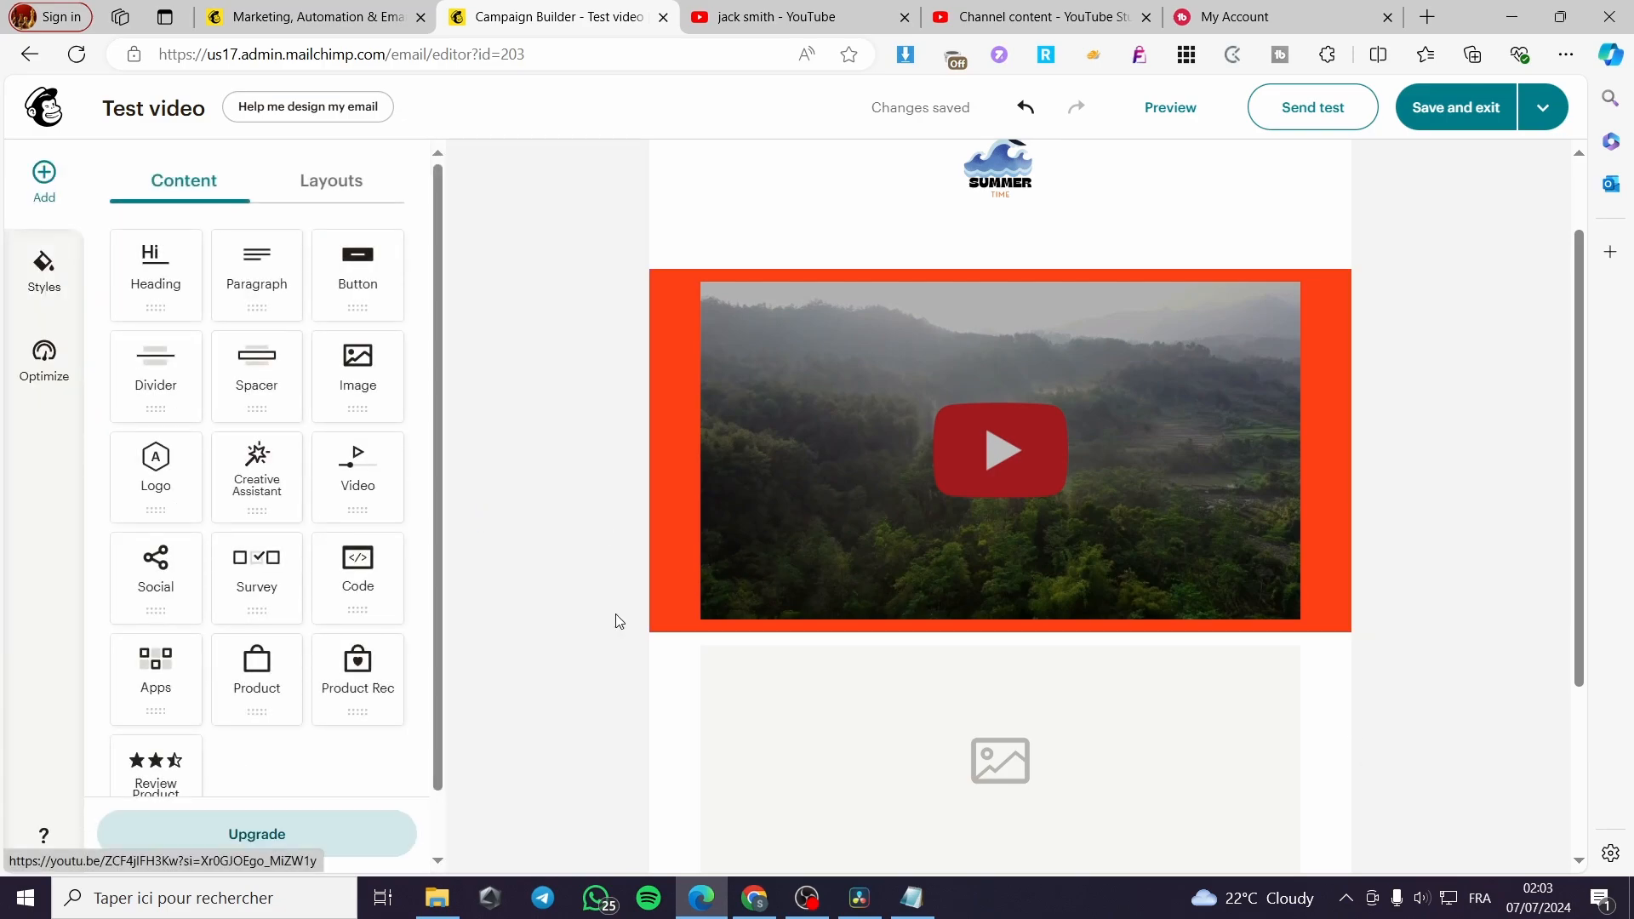
Add another Code block above the empty image placeholder, overwrite its sample HTML with the iframe code, and finish editing it
scroll(581, 628, down, 2)
scroll(723, 626, down, 1)
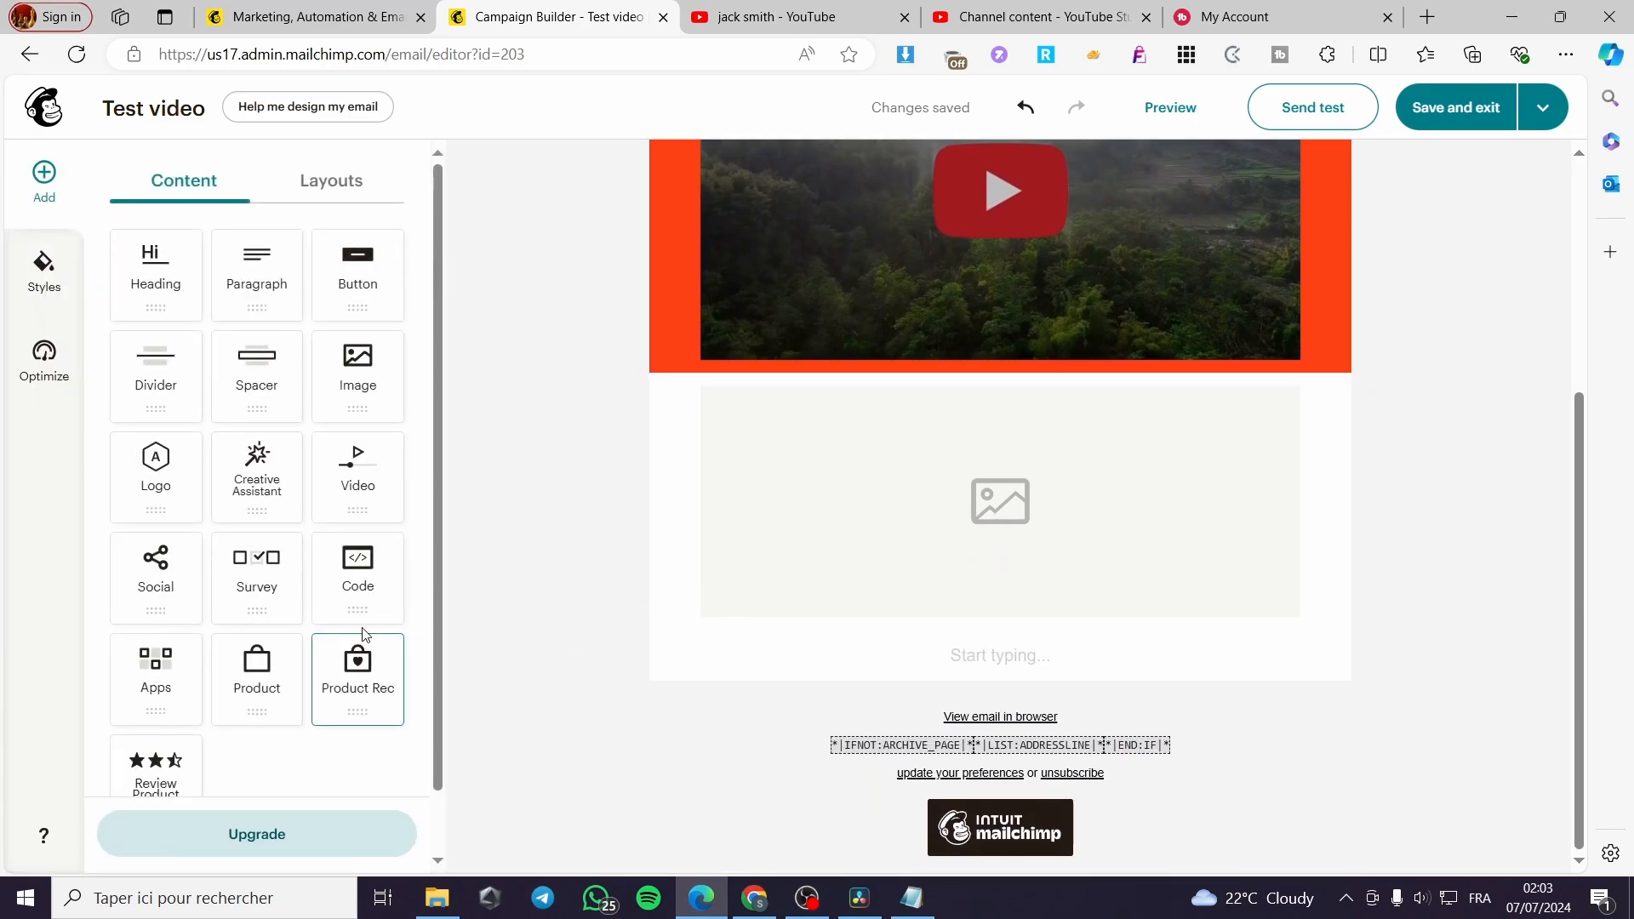
drag(358, 570, 919, 441)
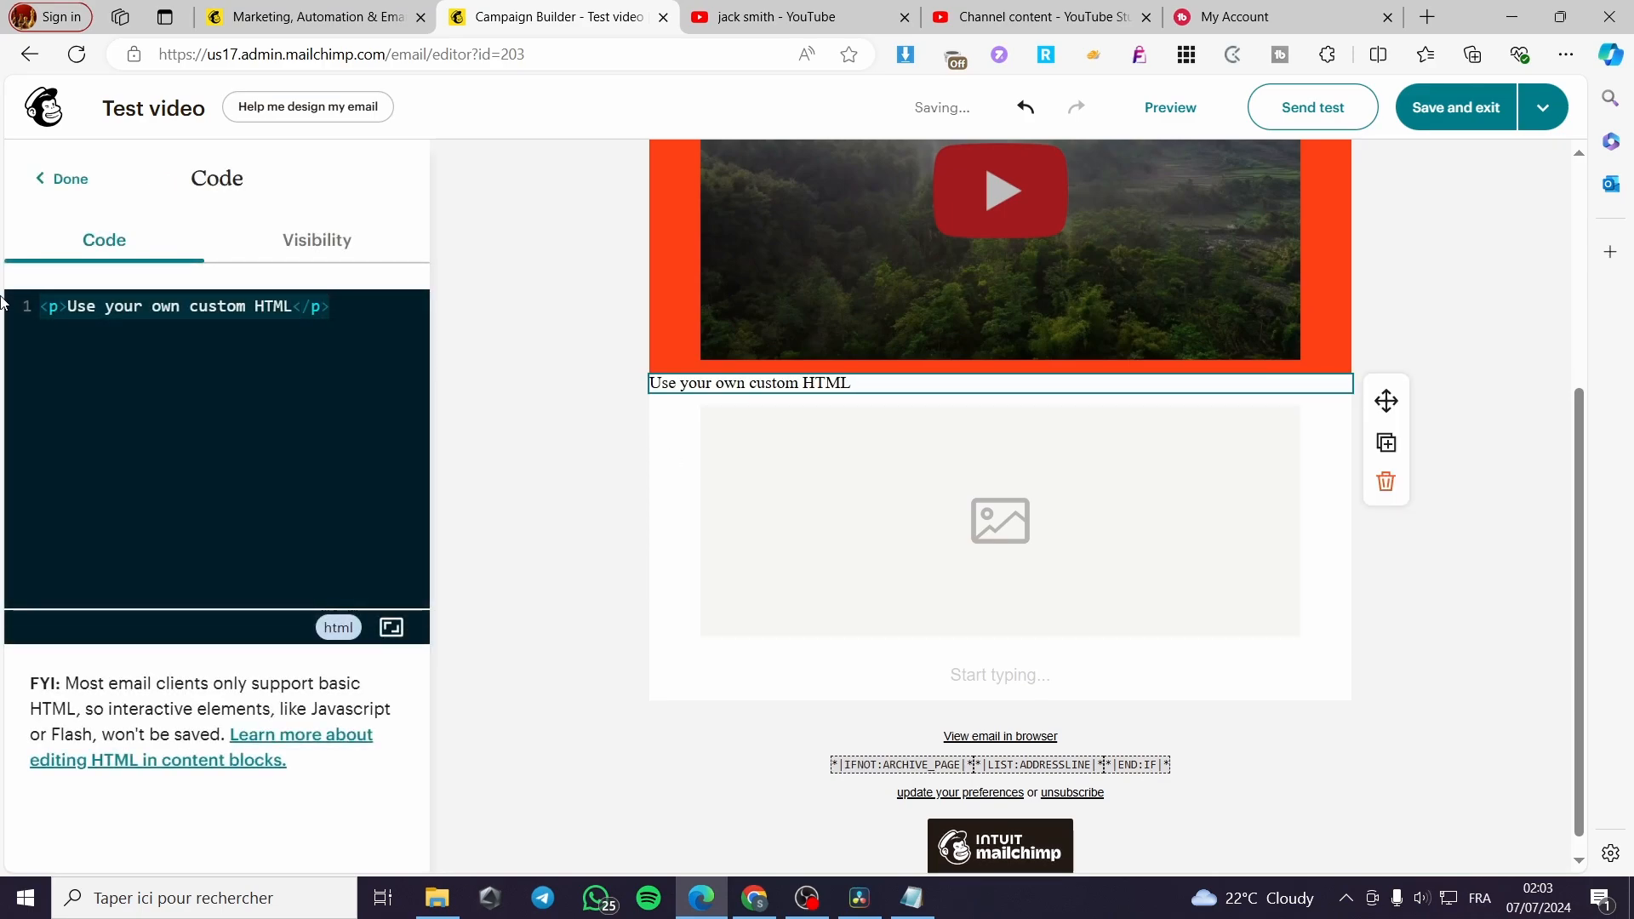
key(ctrl+a)
key(ctrl+v)
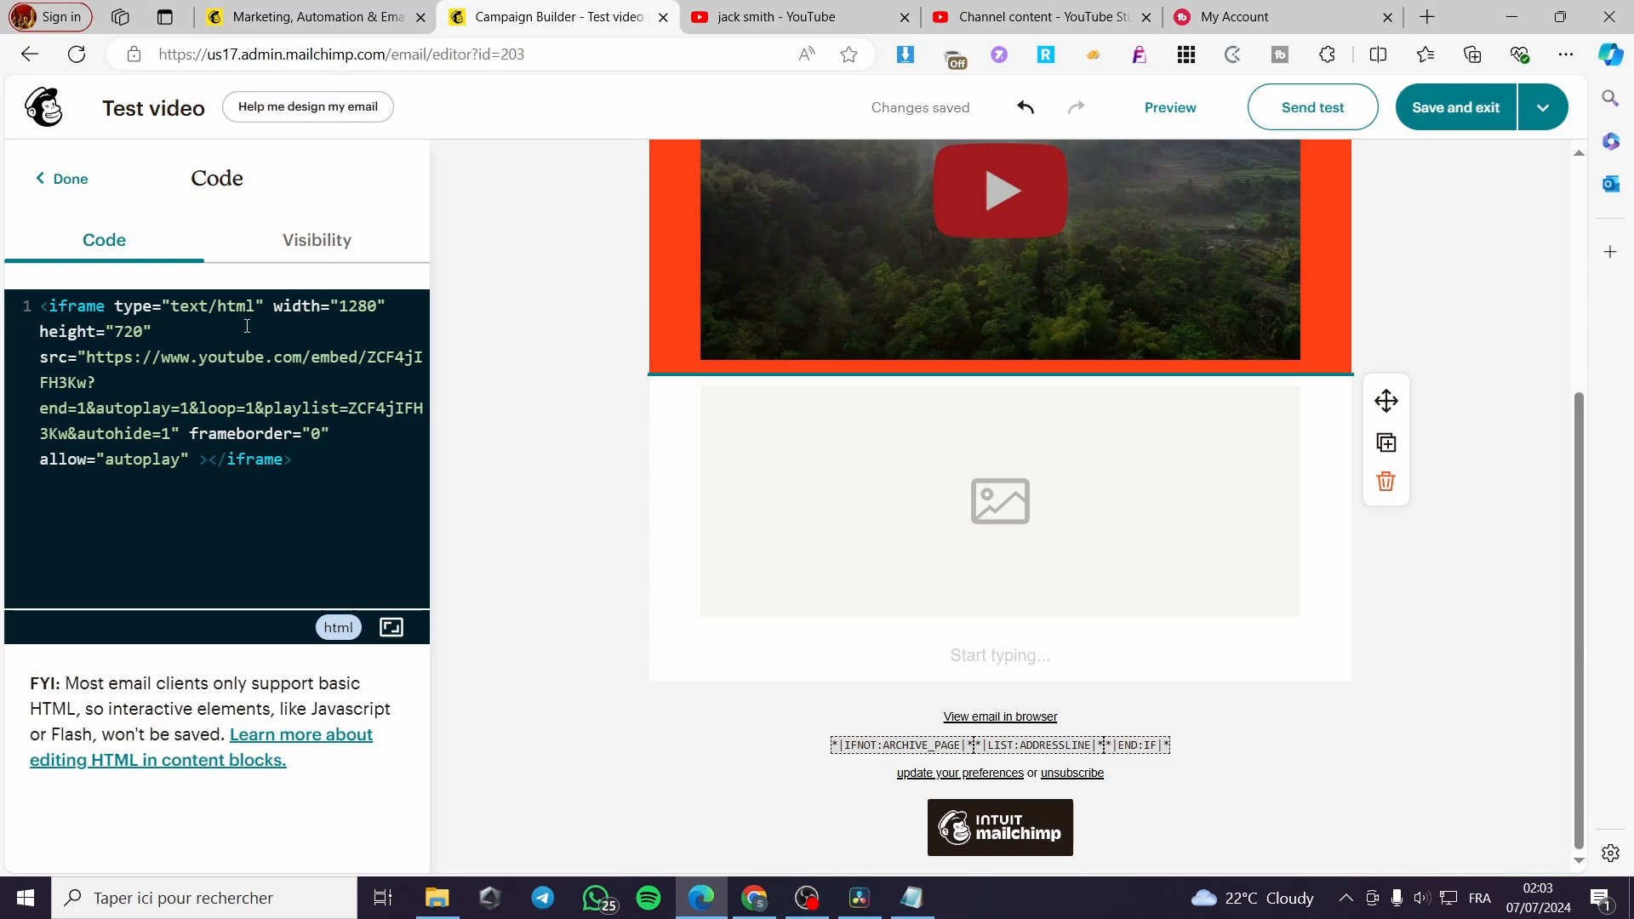
click(314, 241)
click(144, 247)
click(45, 181)
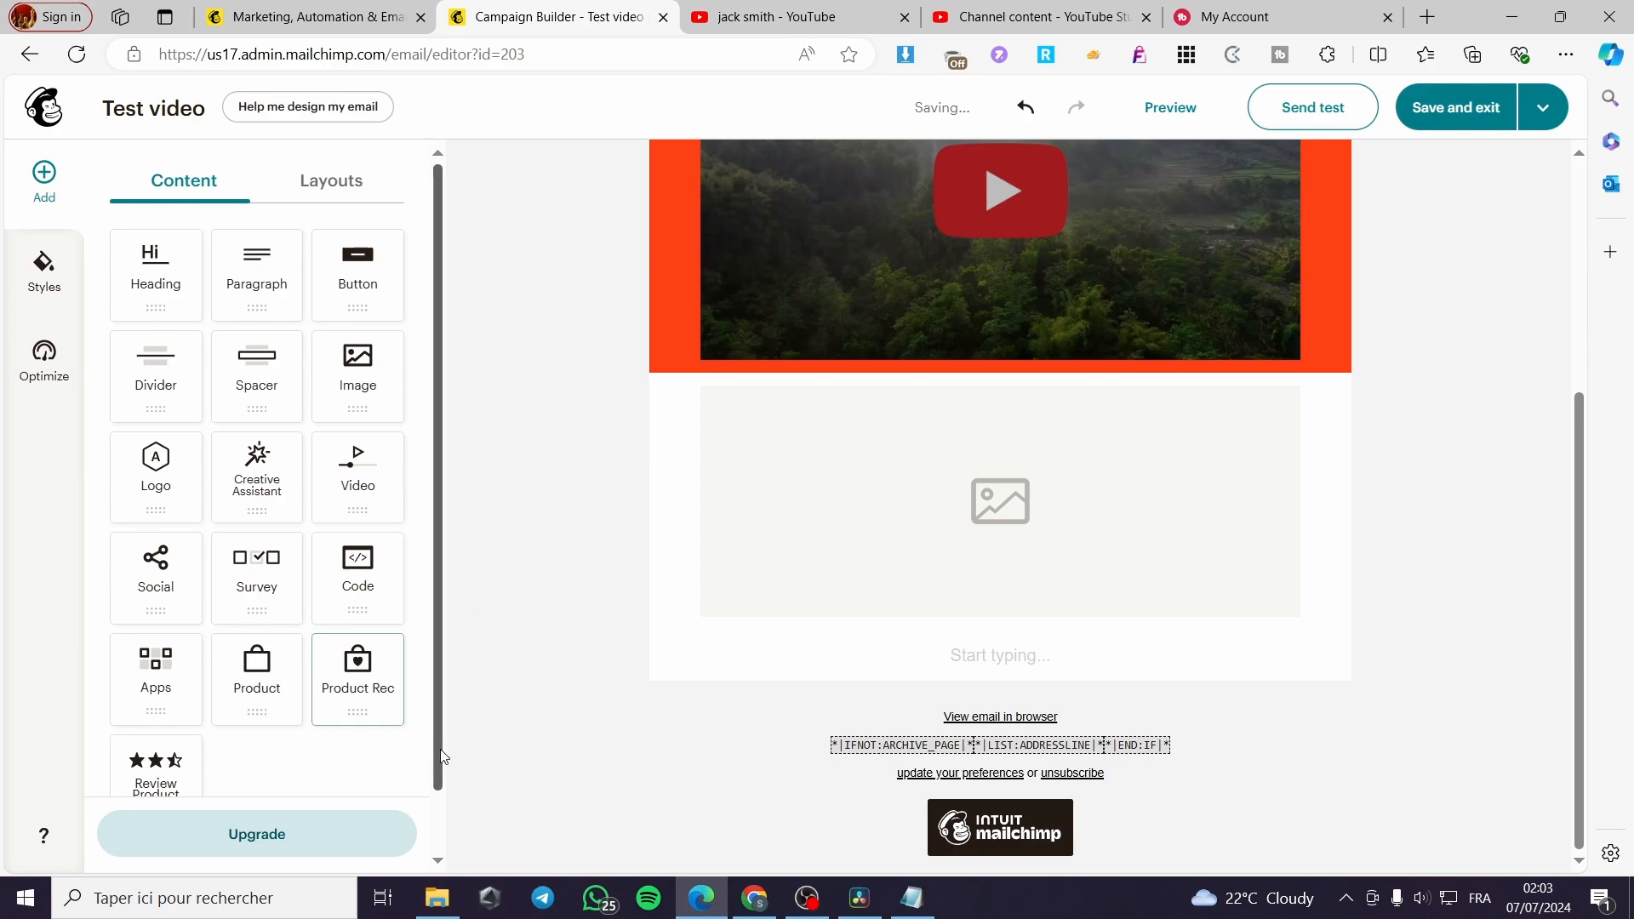
right_click(144, 730)
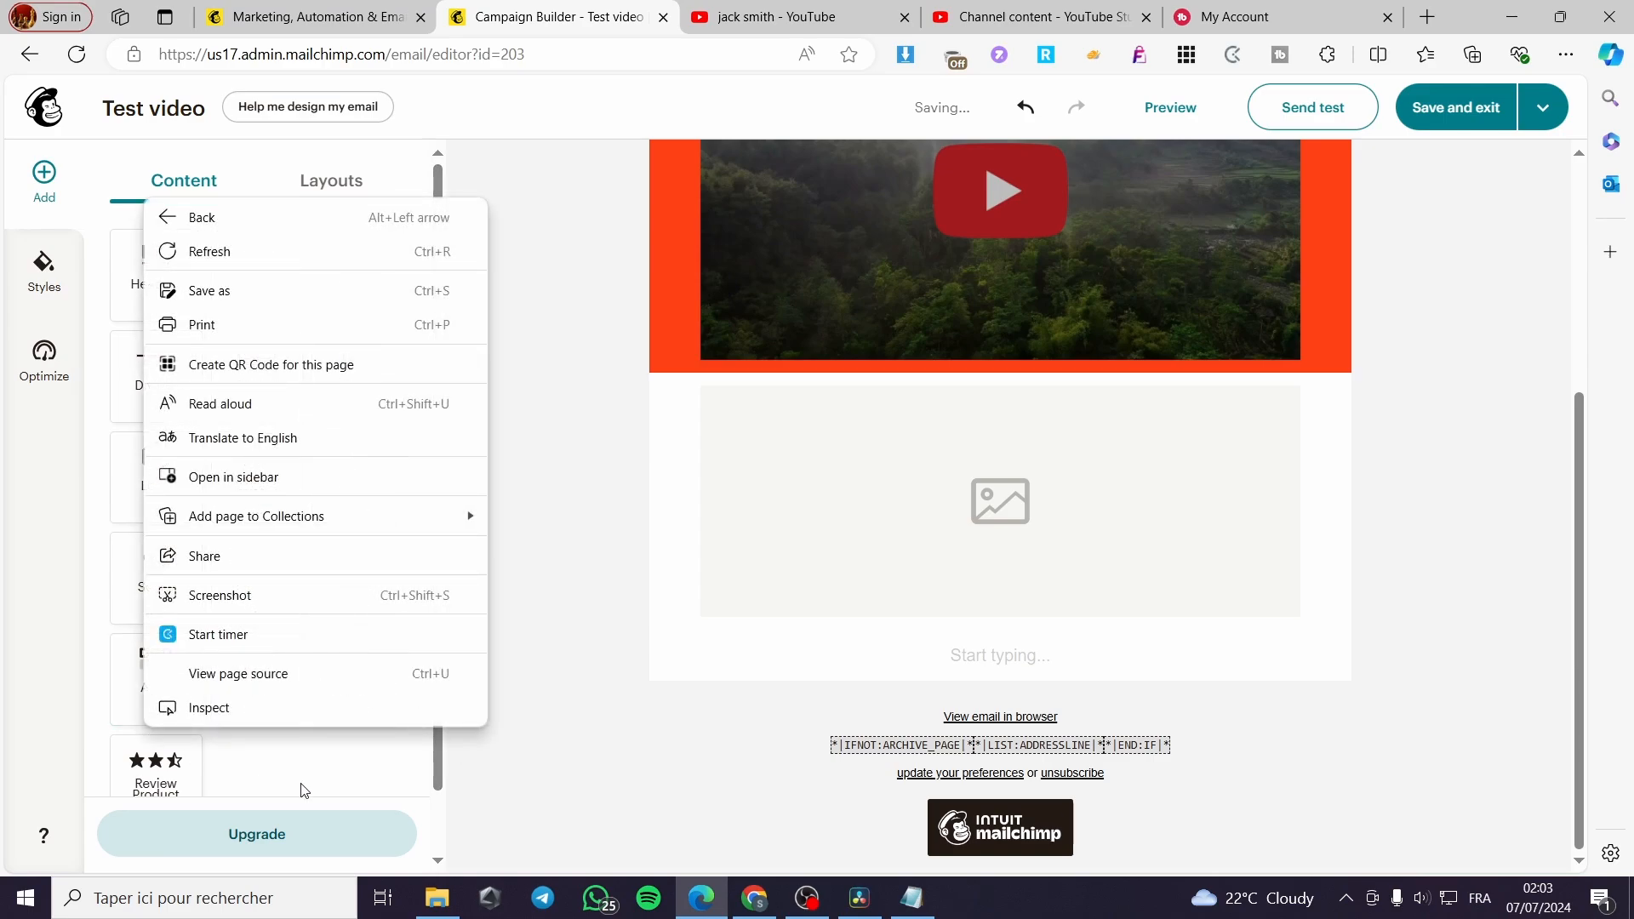
click(305, 791)
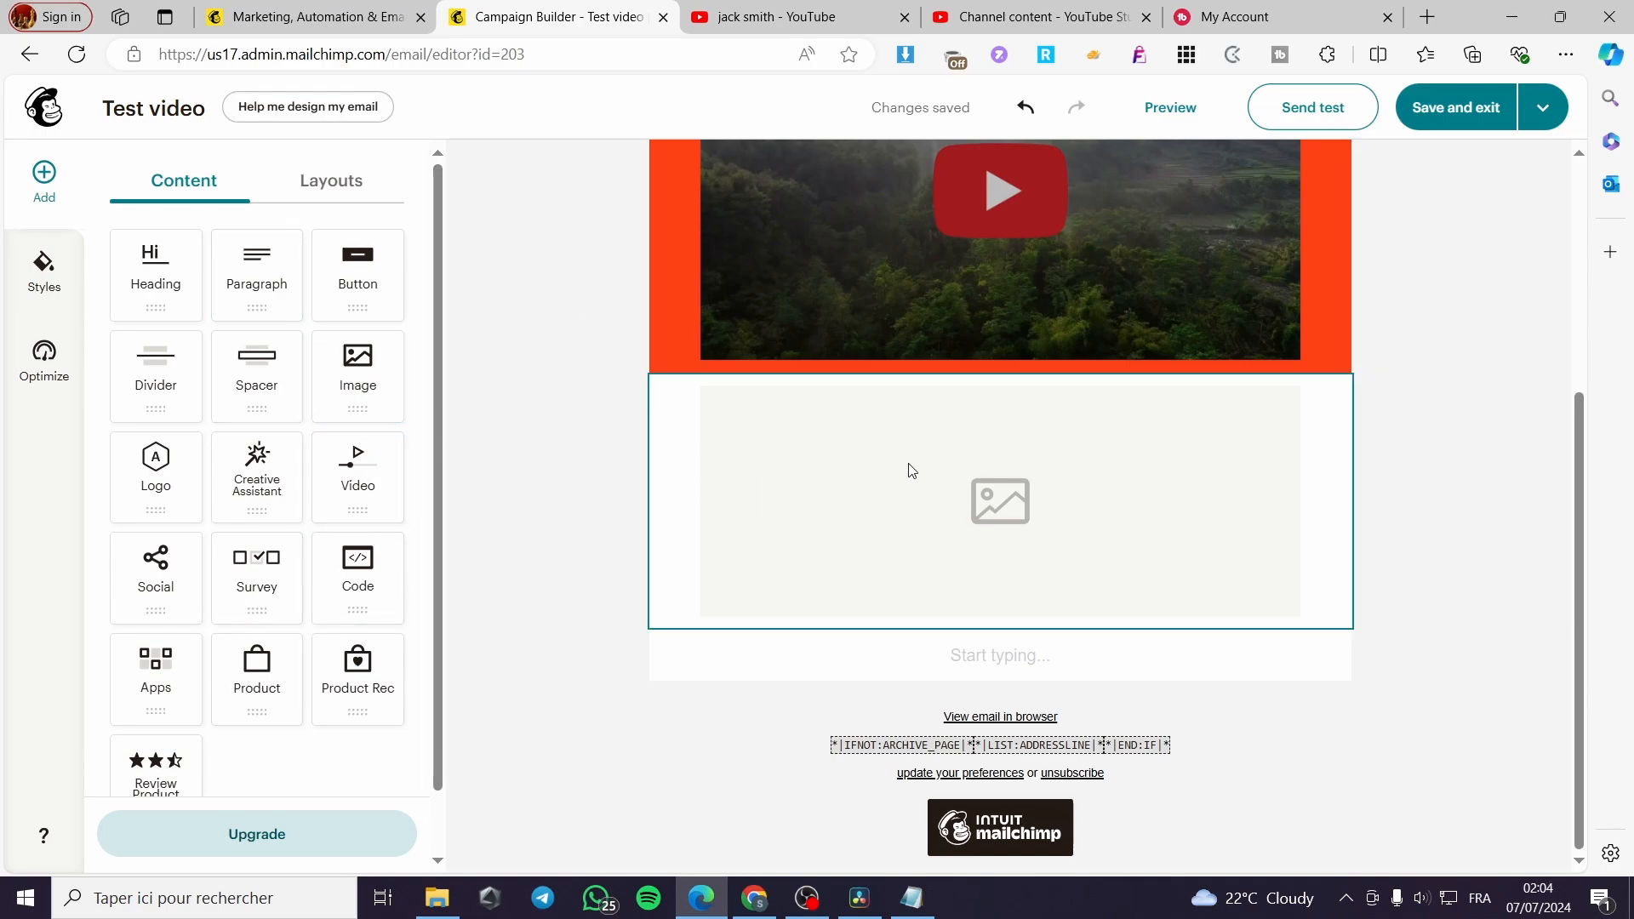
scroll(835, 408, up, 1)
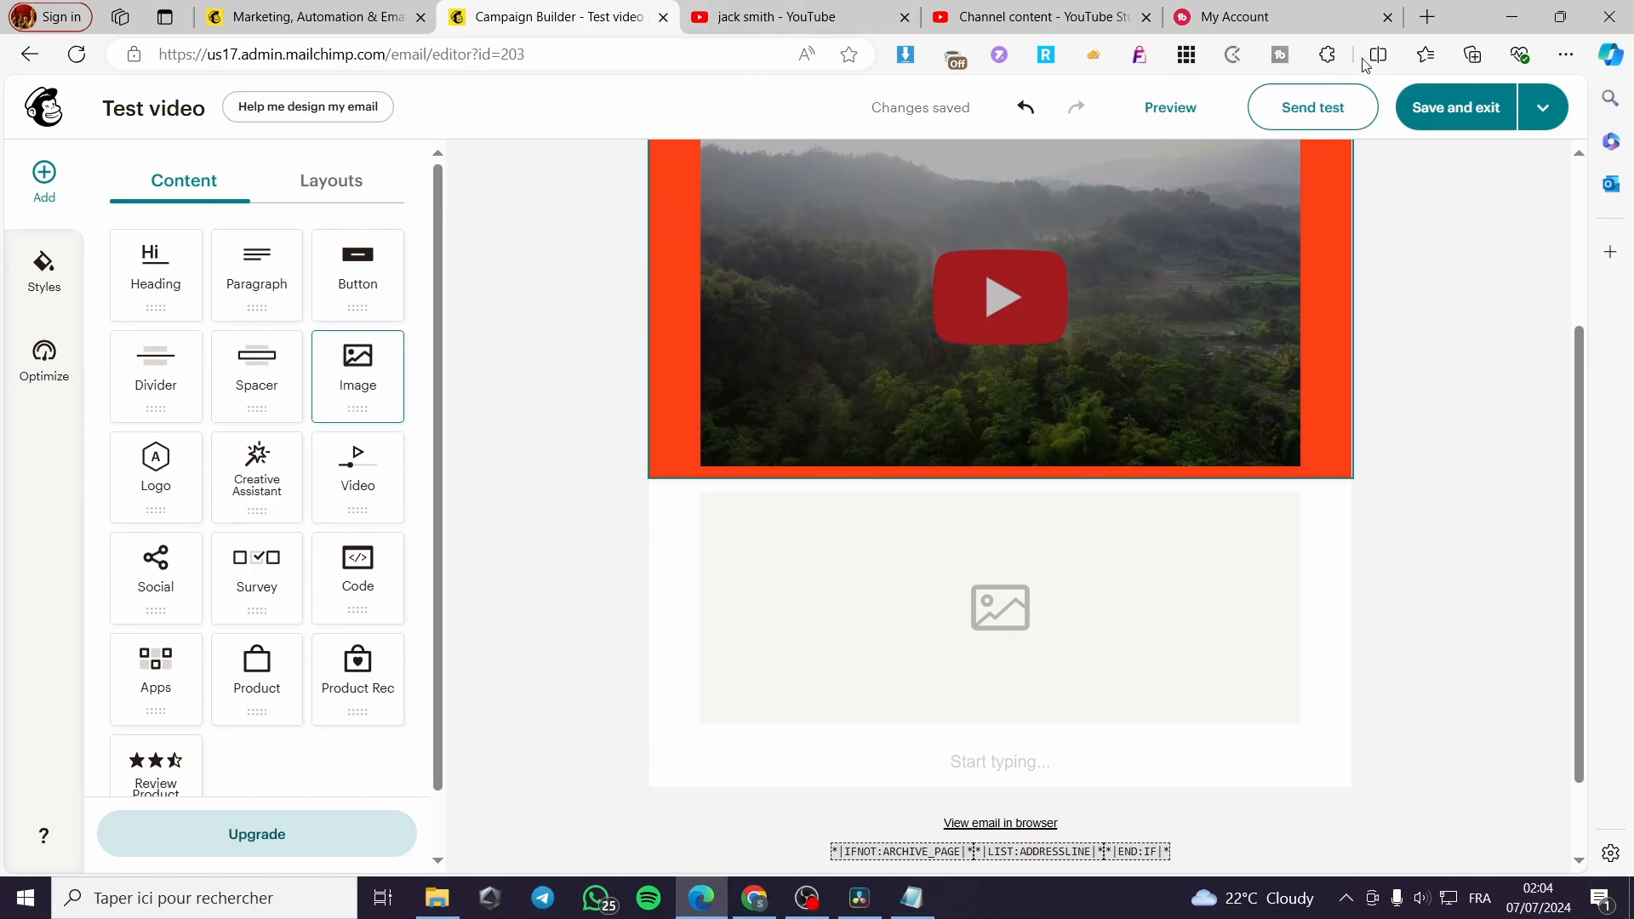
Open Canva in a new browser tab and create a blank custom-size design of 1280 × 769 px
click(1422, 17)
text(ca)
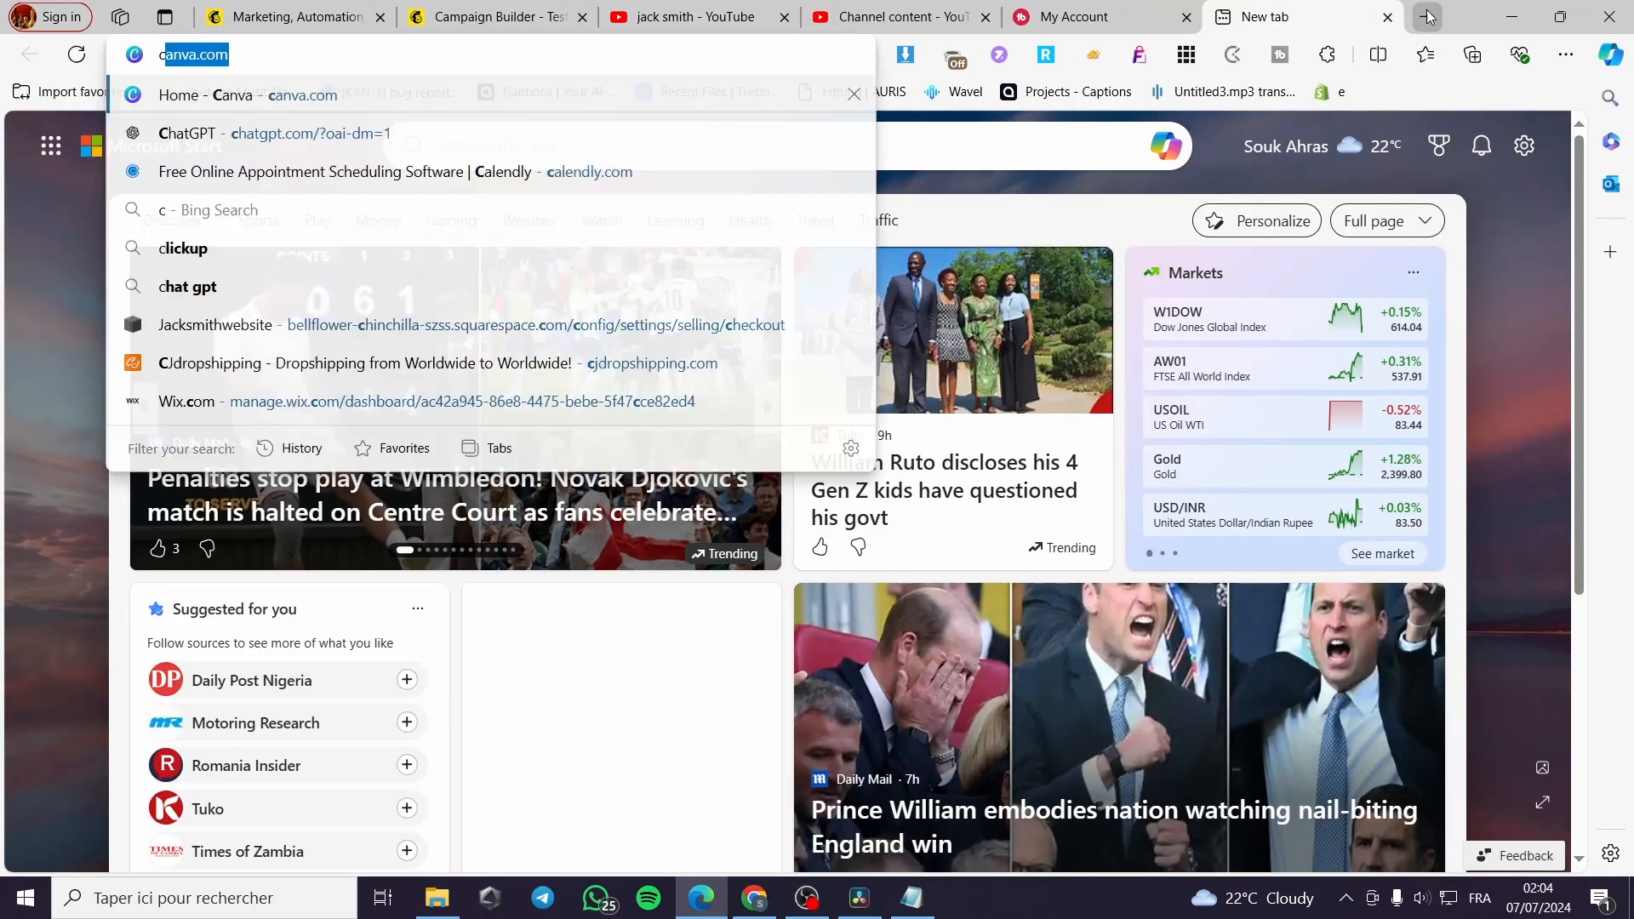
text(nva)
key(Return)
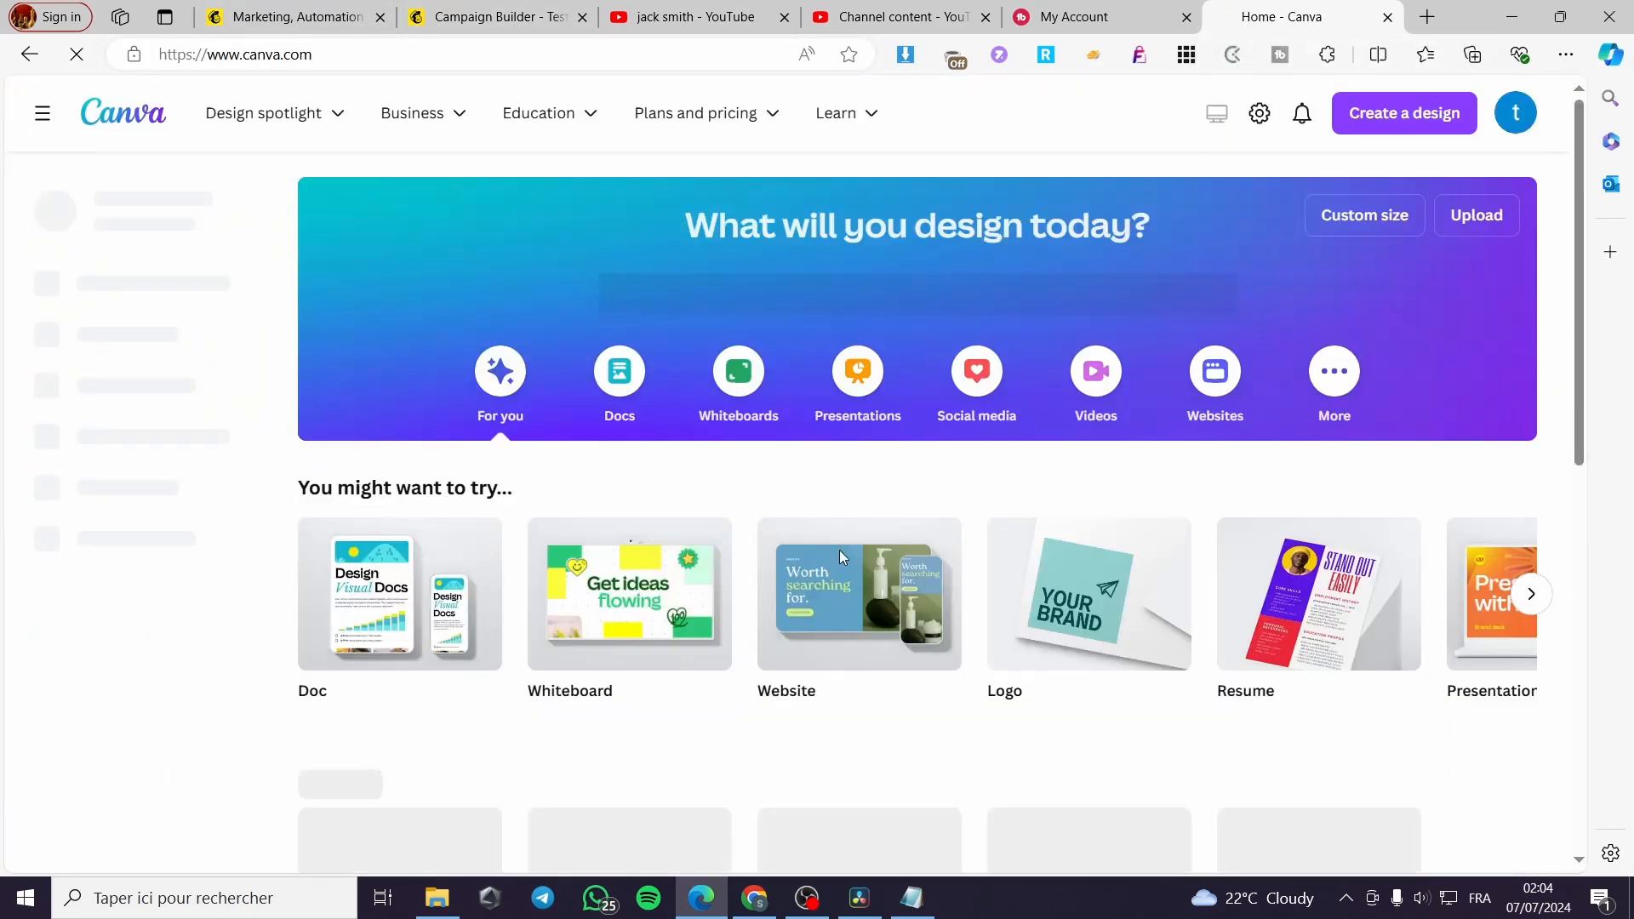
click(1404, 113)
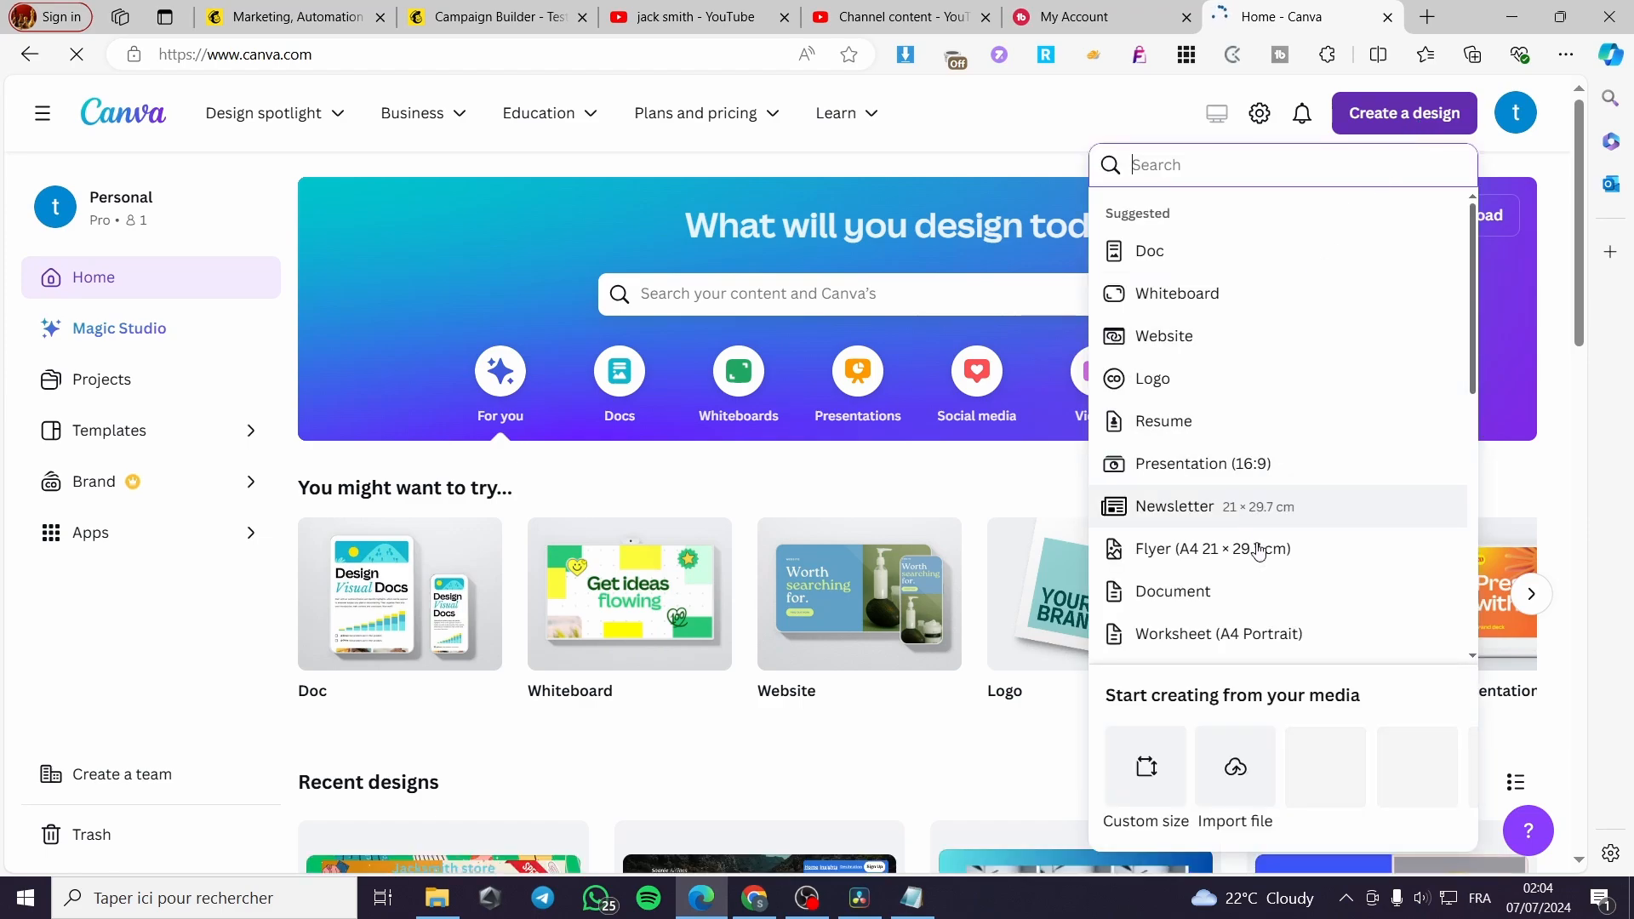
click(1145, 766)
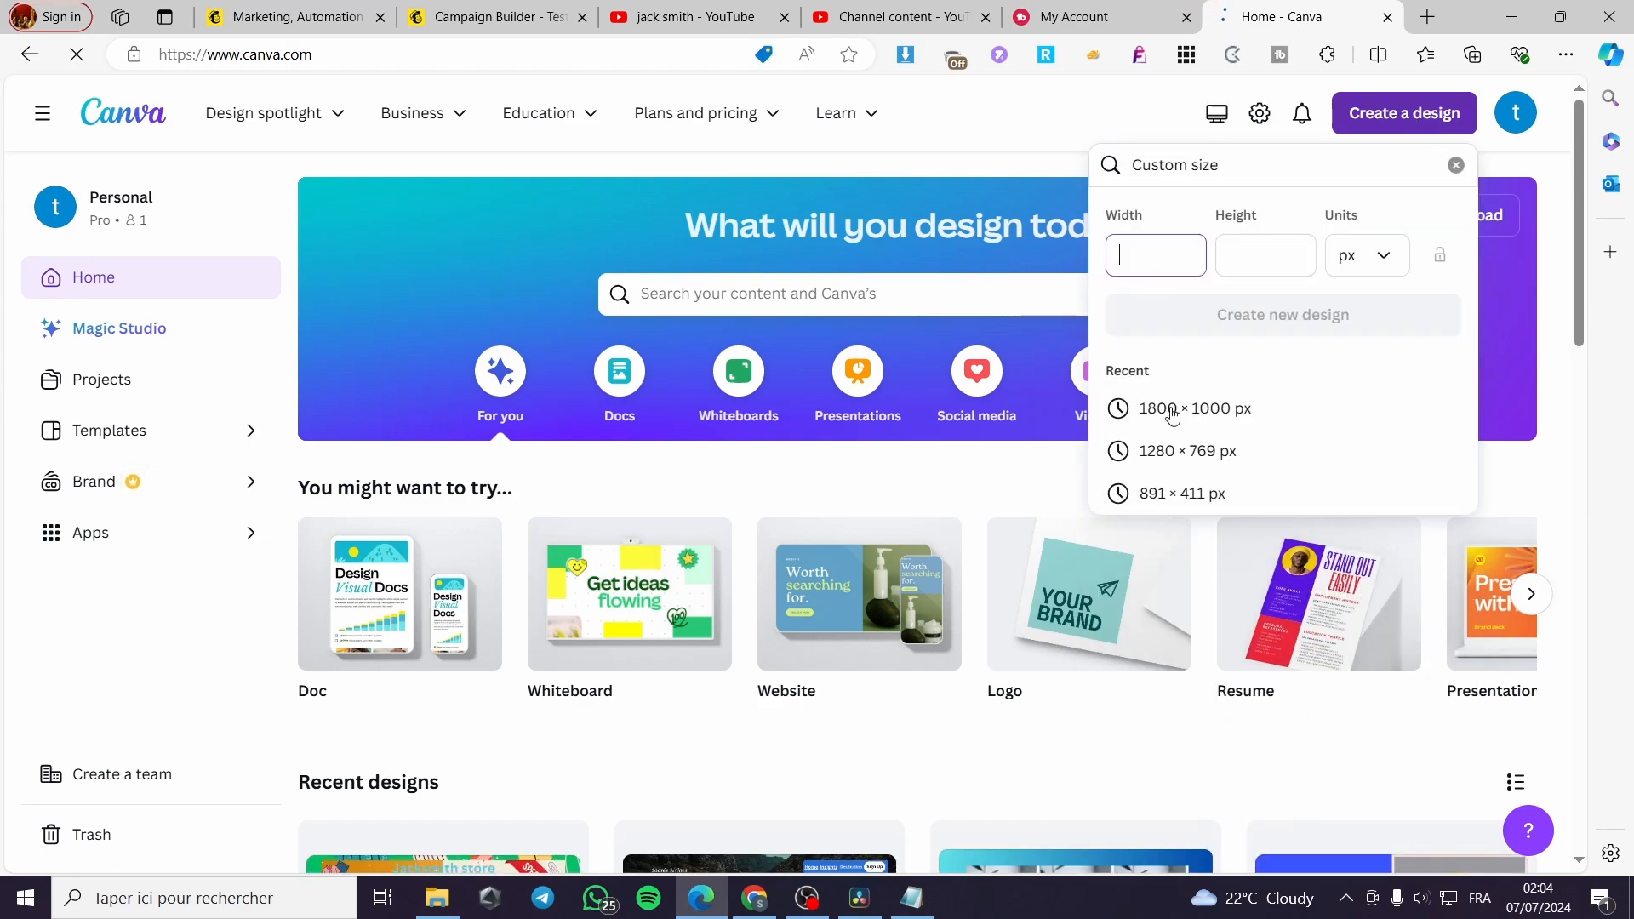
click(1205, 454)
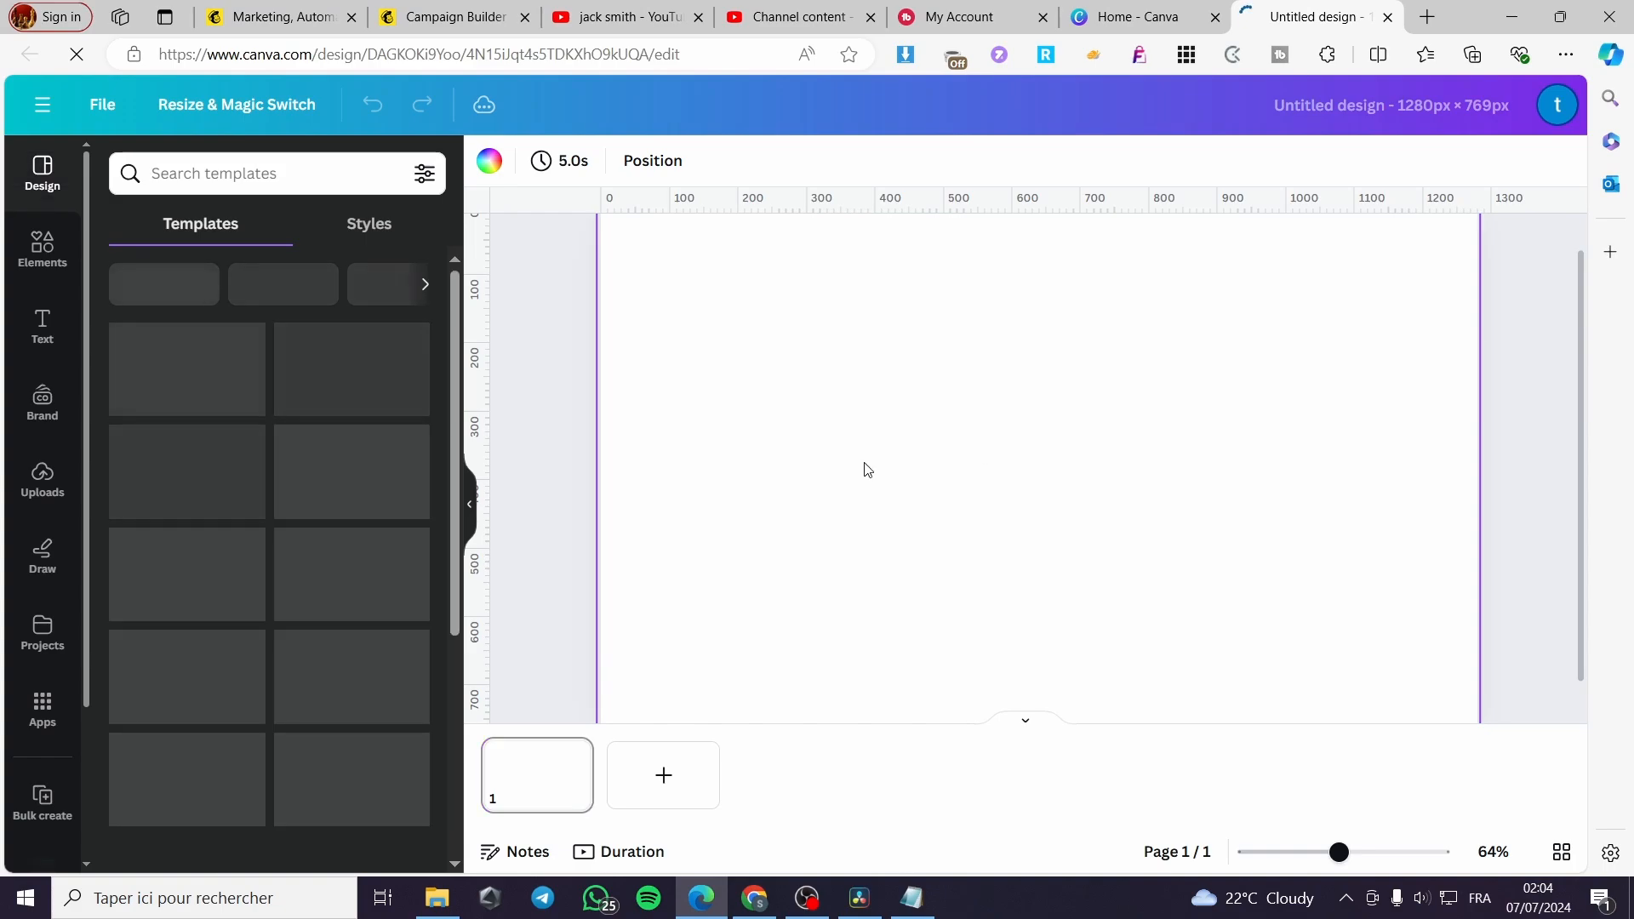
Insert the 9.1-second food video from the uploaded videos into the blank design
click(46, 478)
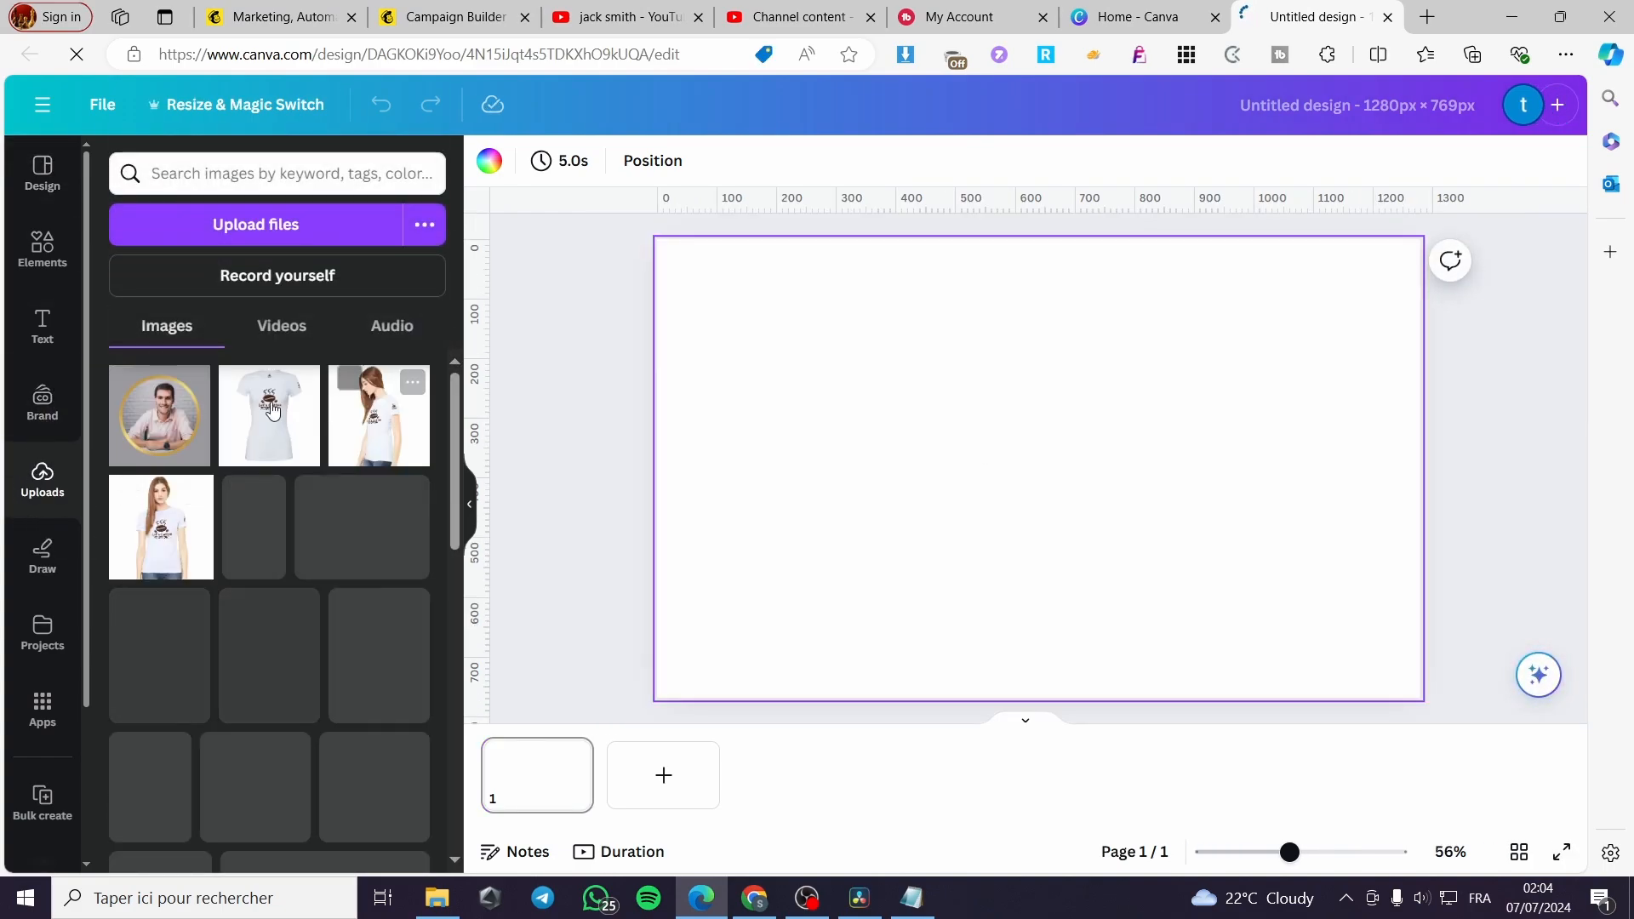
click(279, 326)
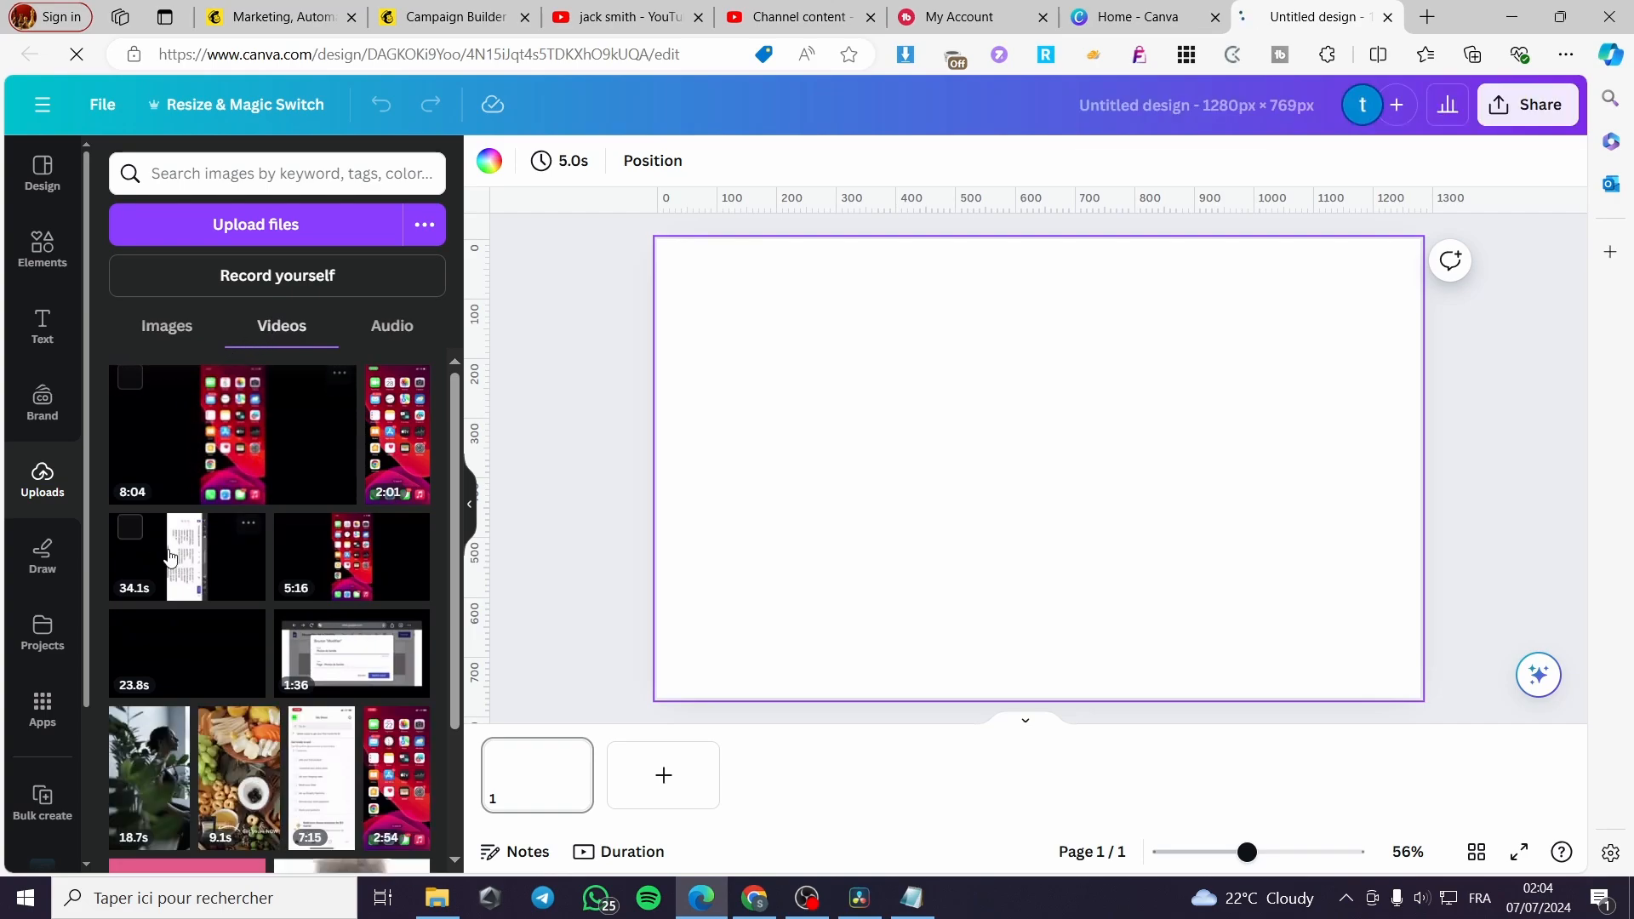
scroll(170, 558, down, 3)
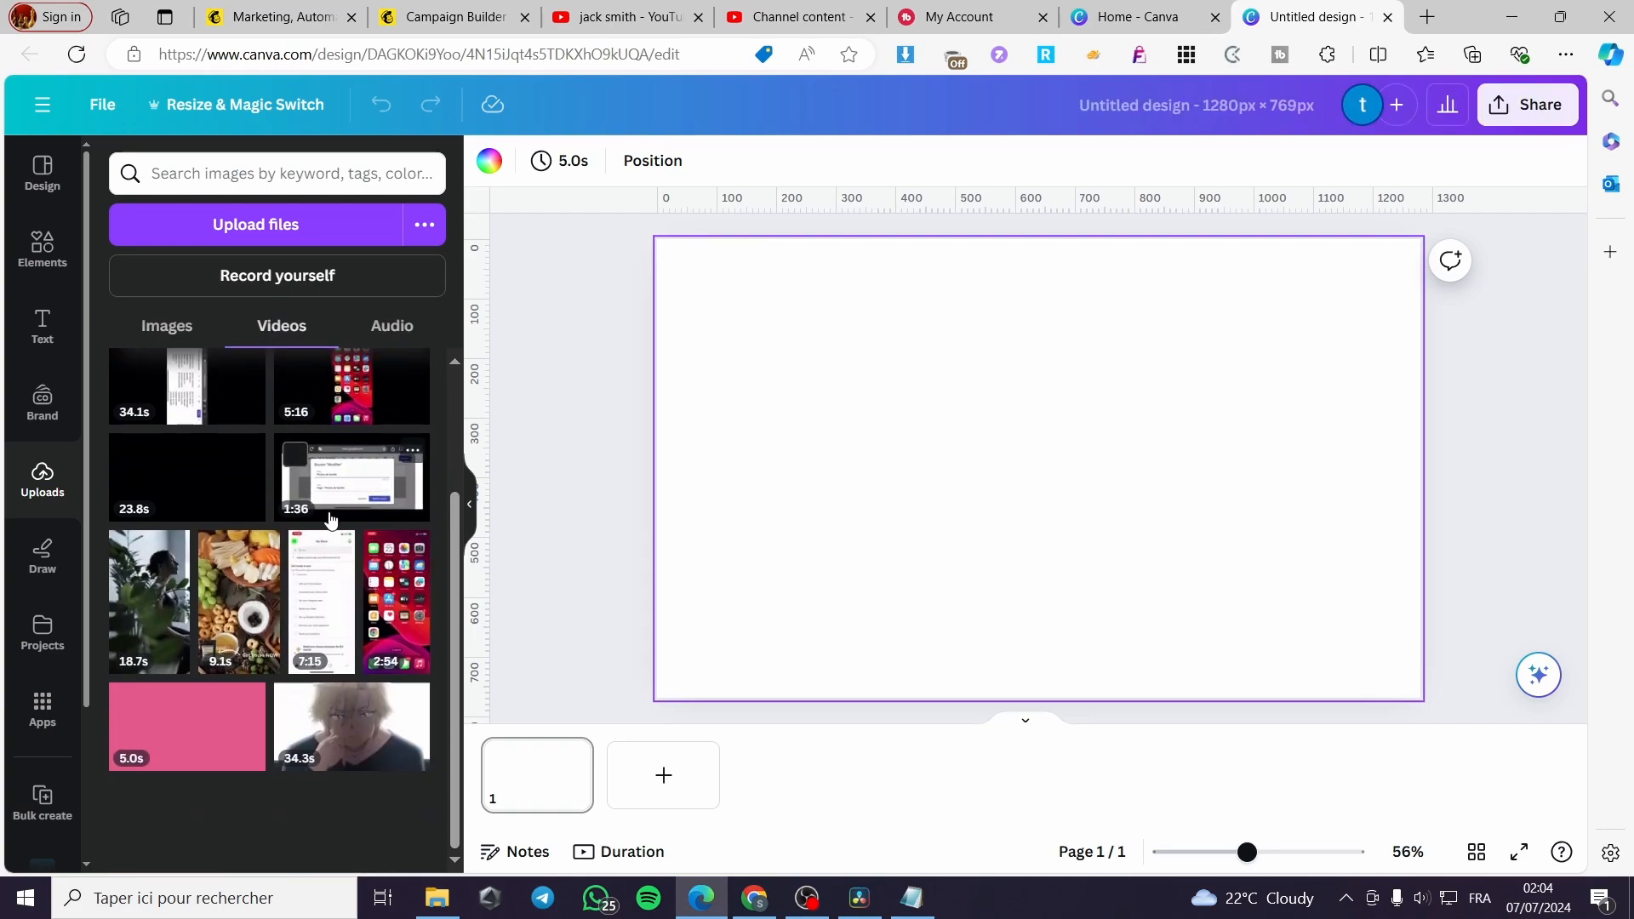
click(260, 619)
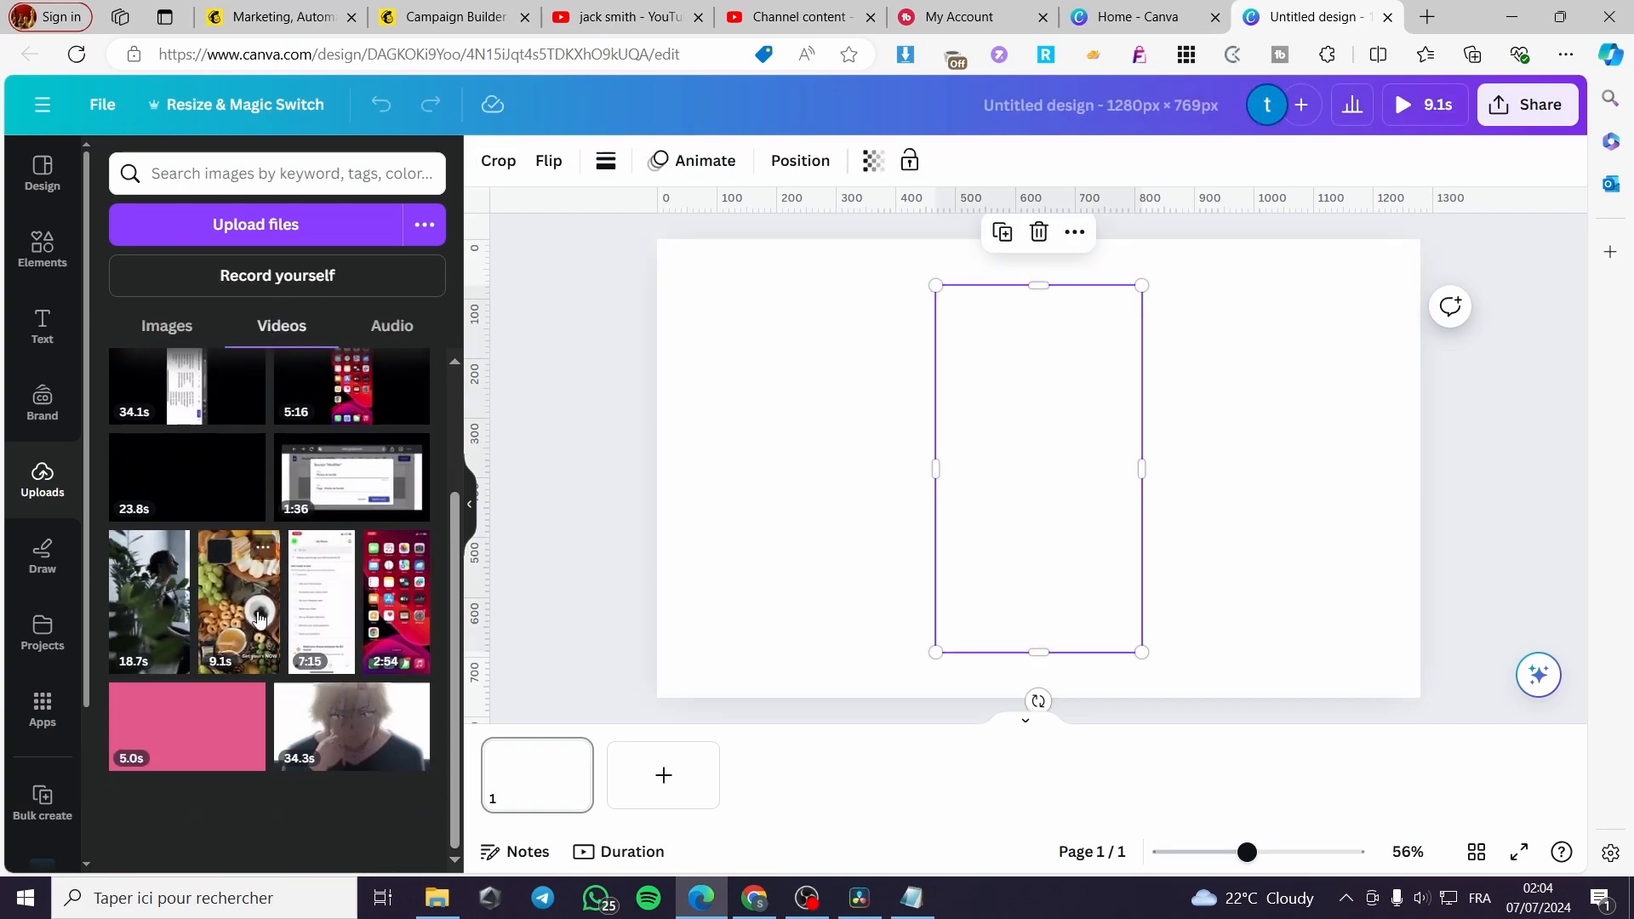
Rotate the video 90° counterclockwise to landscape and align and enlarge it to fill the whole page
drag(1038, 700, 1241, 466)
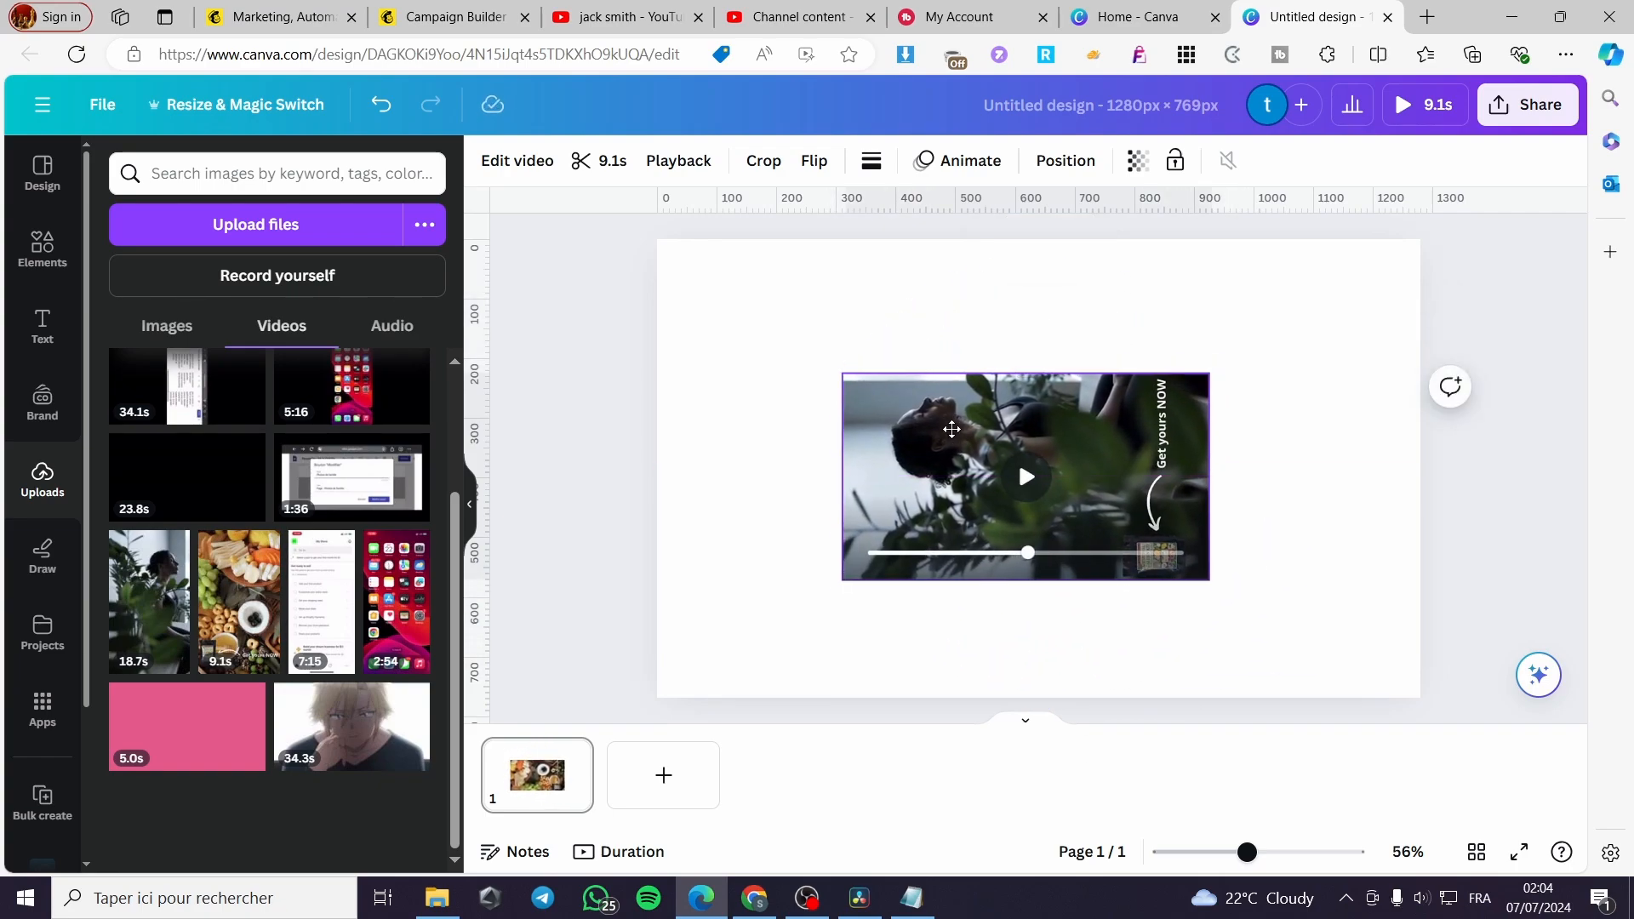
drag(951, 429, 760, 296)
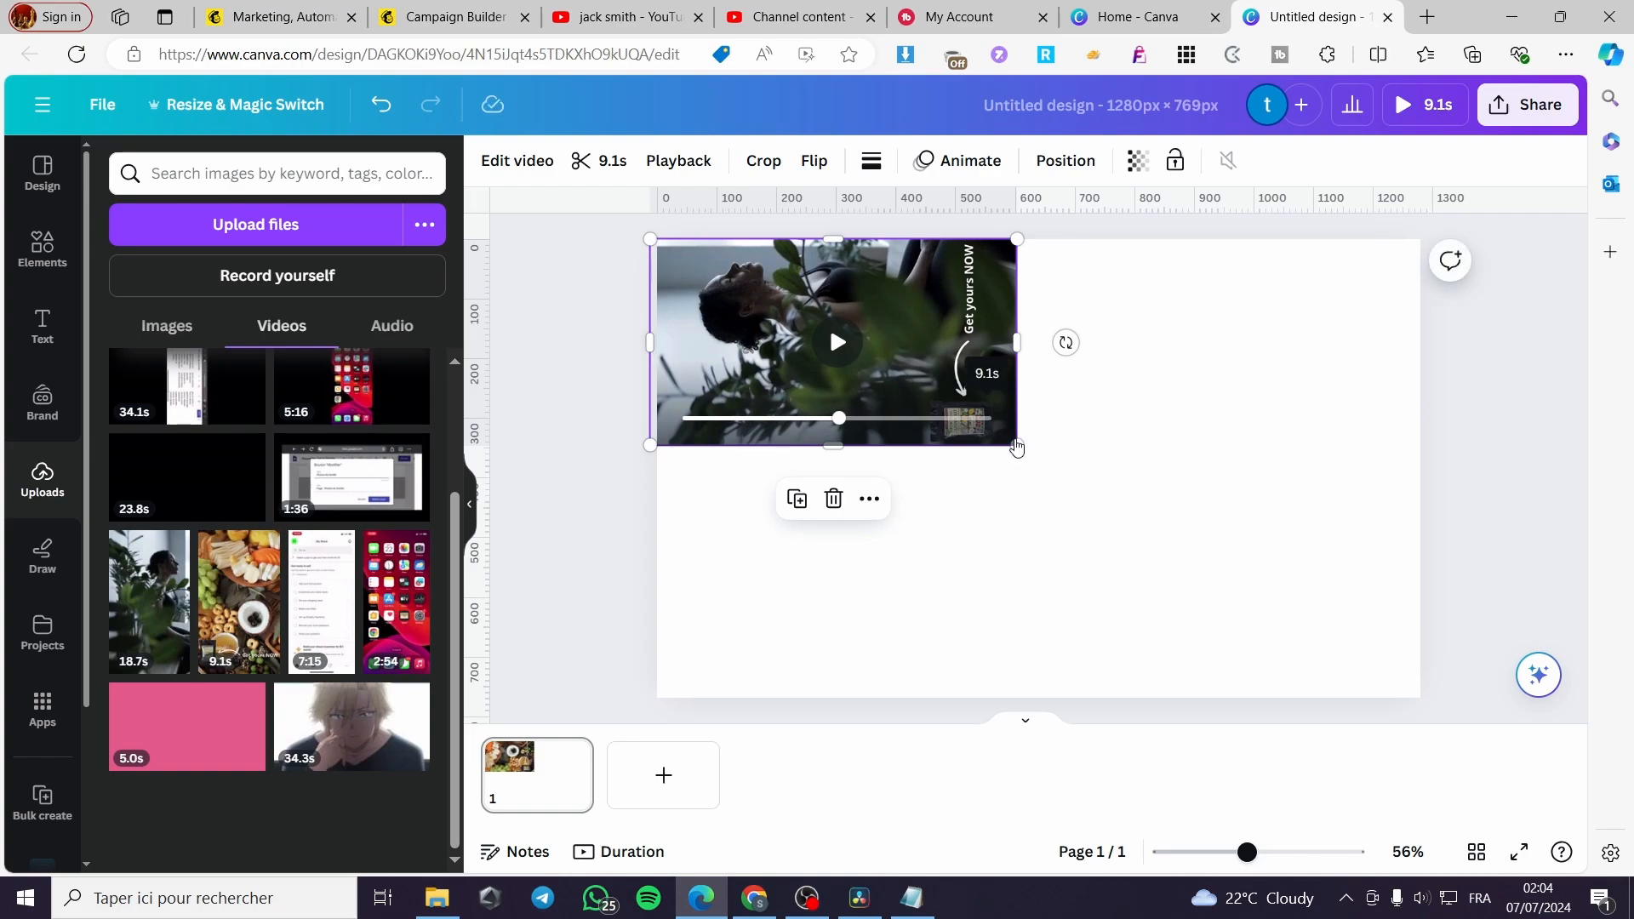
drag(1017, 446, 1479, 703)
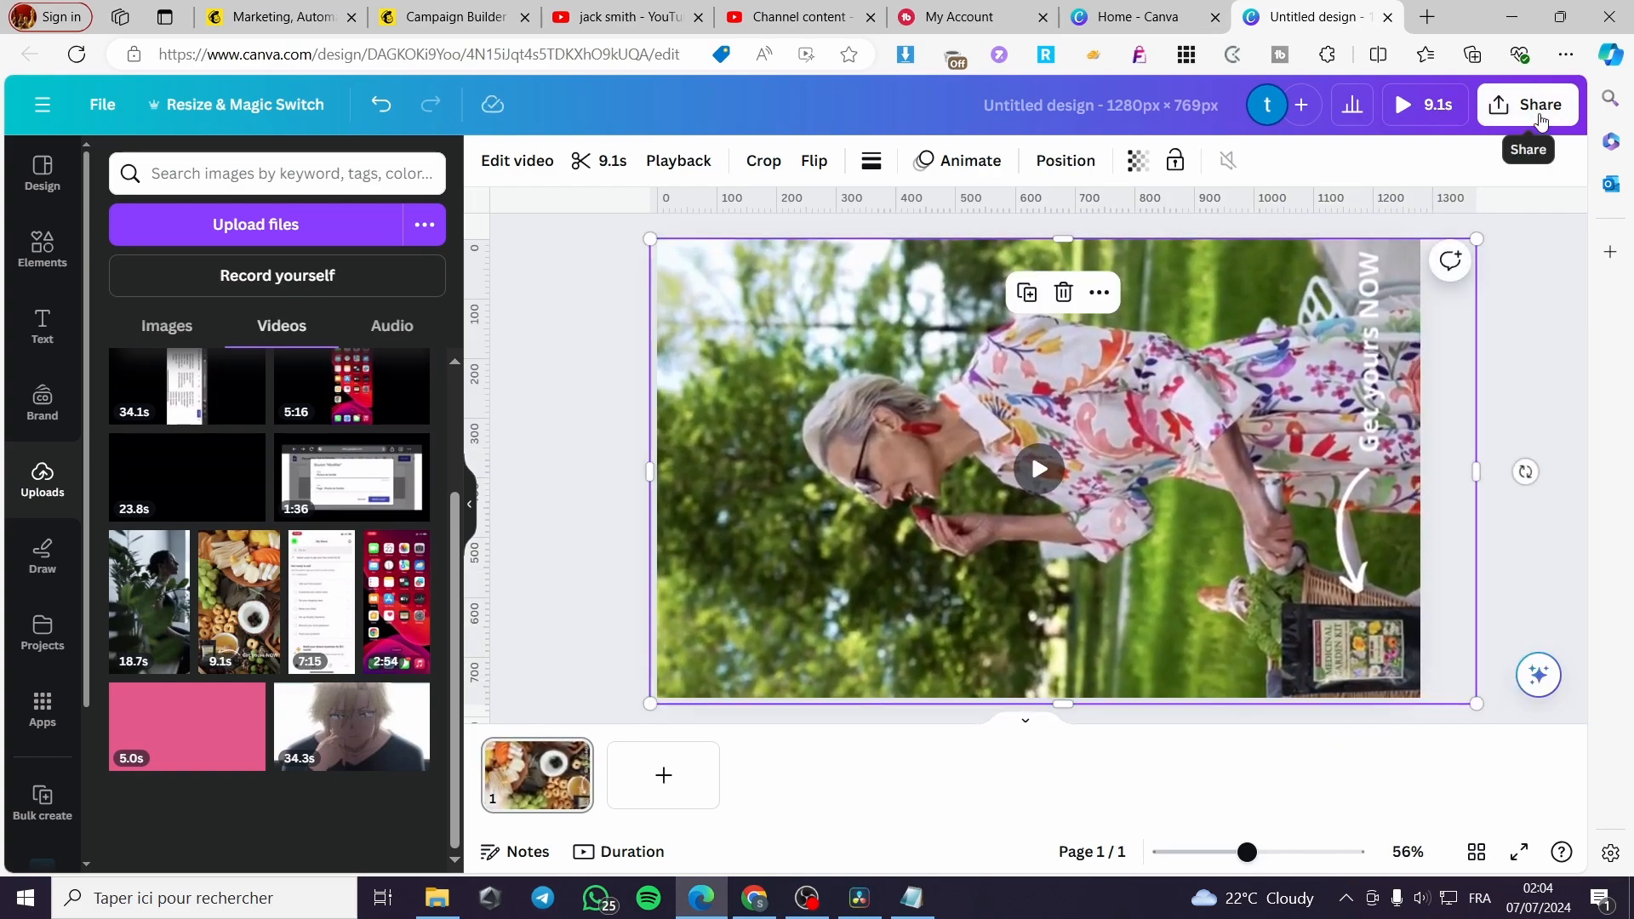
Download the design as a GIF at size 1, 1,280 × 769 px
click(1541, 121)
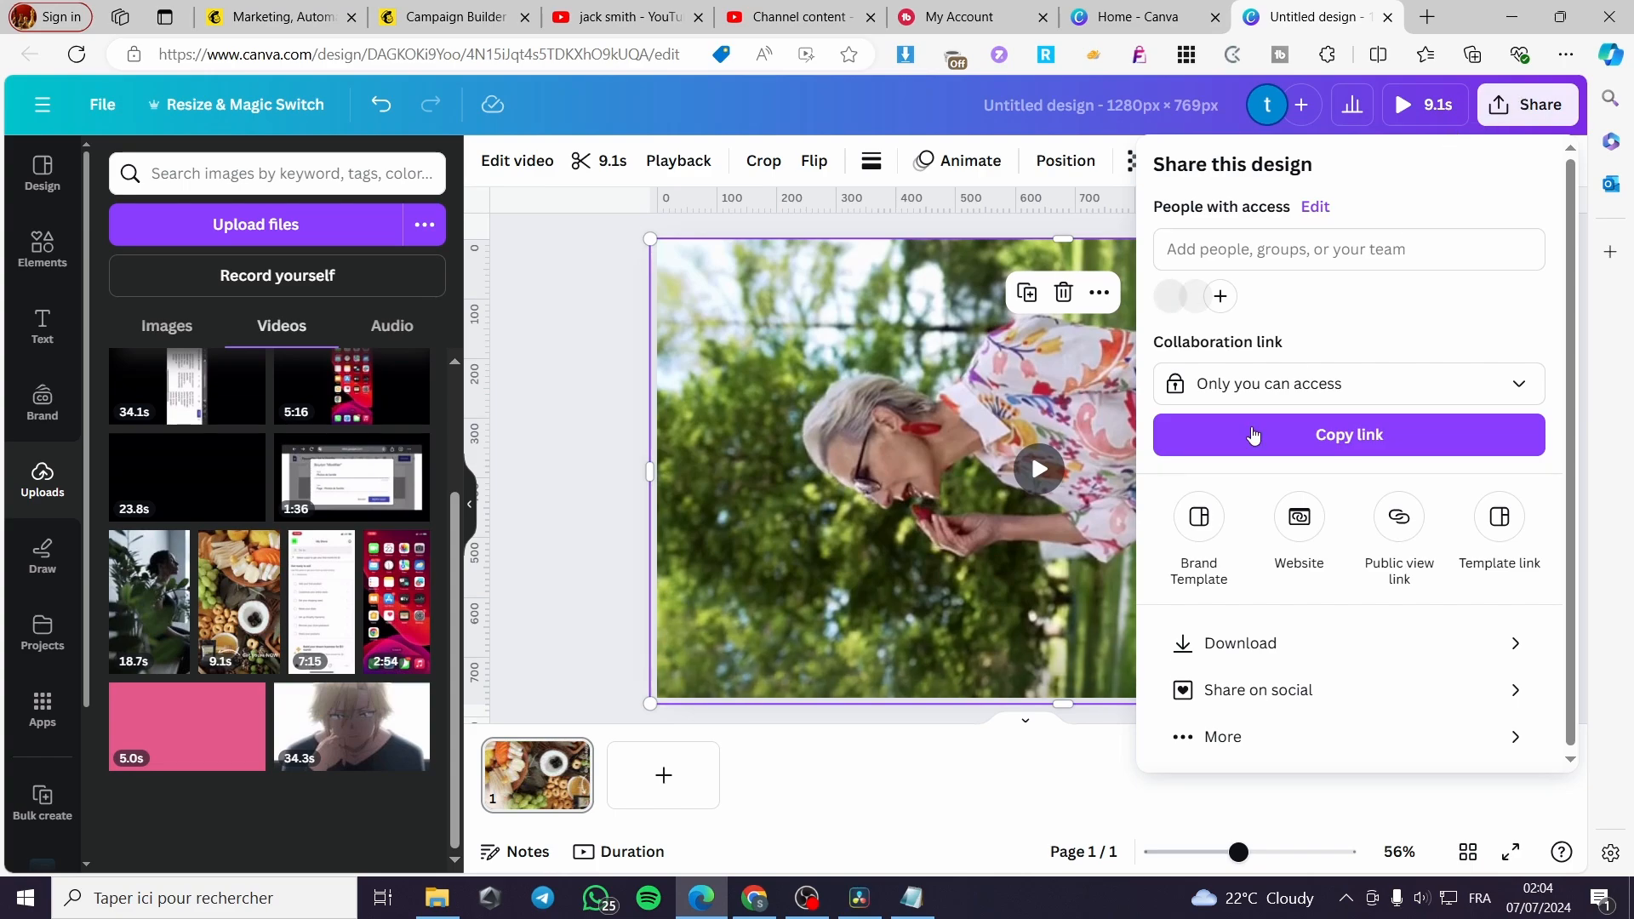
click(1162, 649)
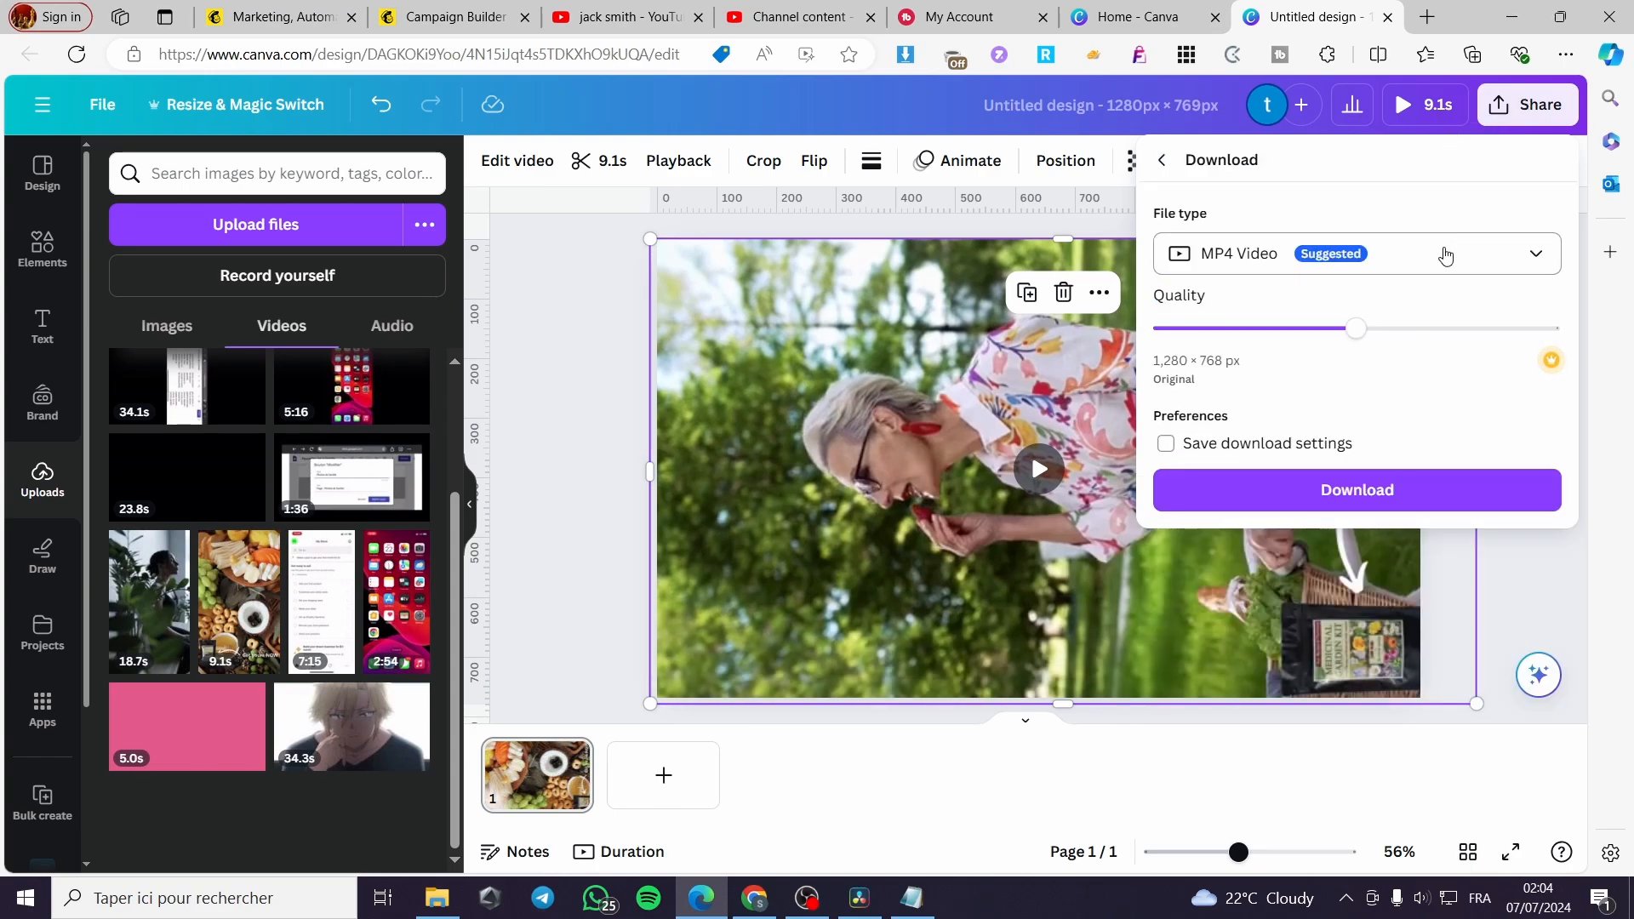
click(1445, 257)
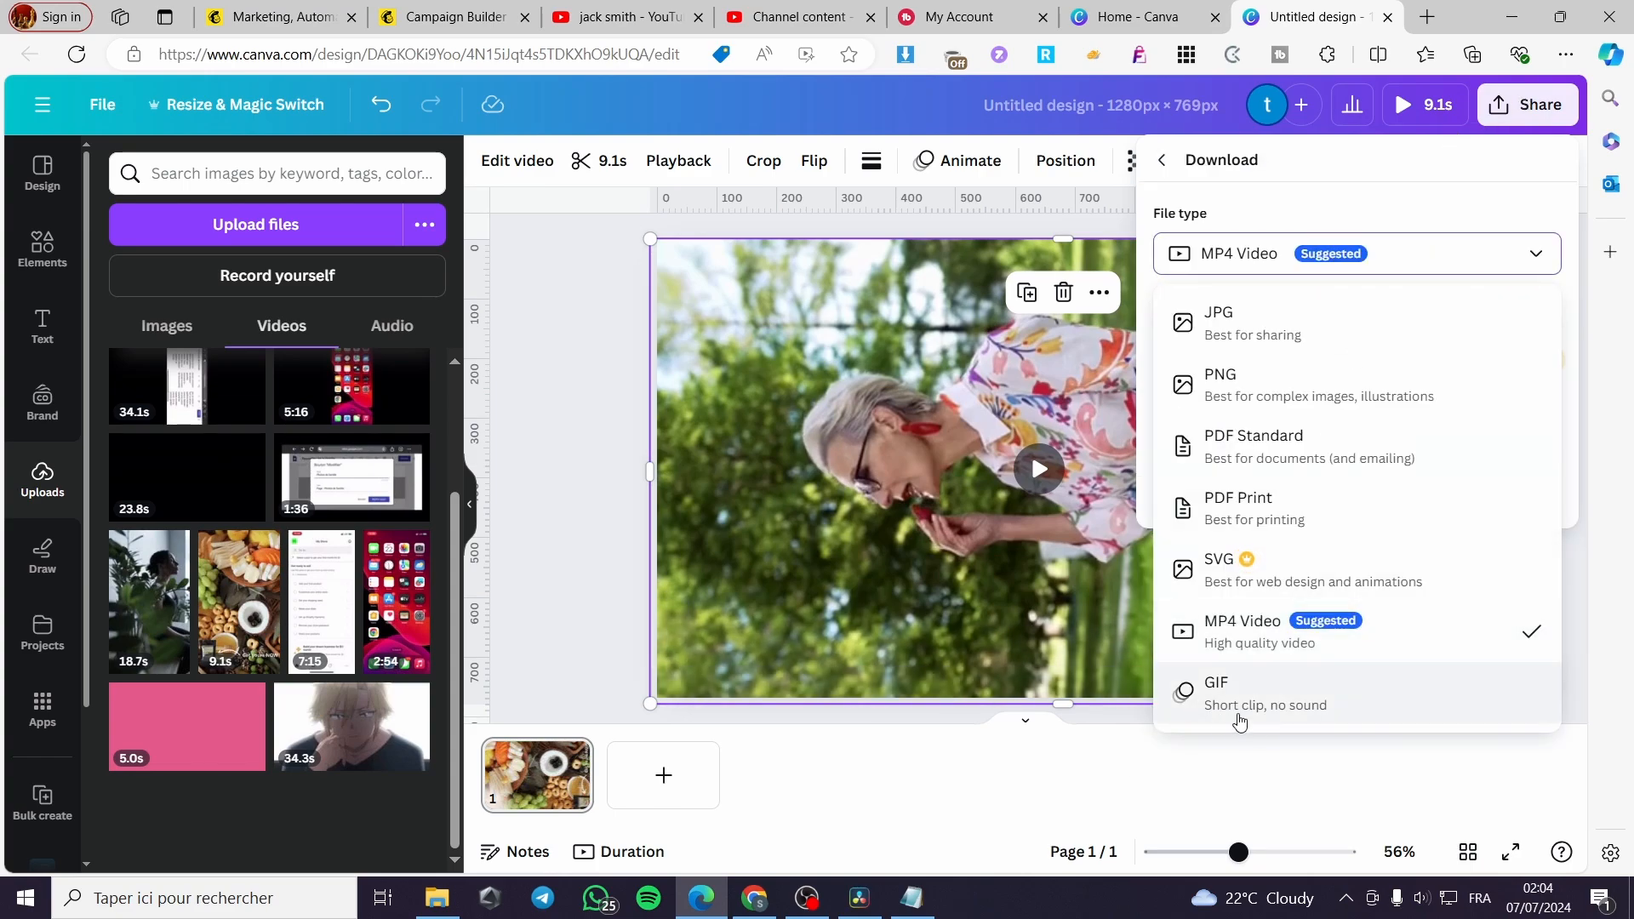
click(1268, 706)
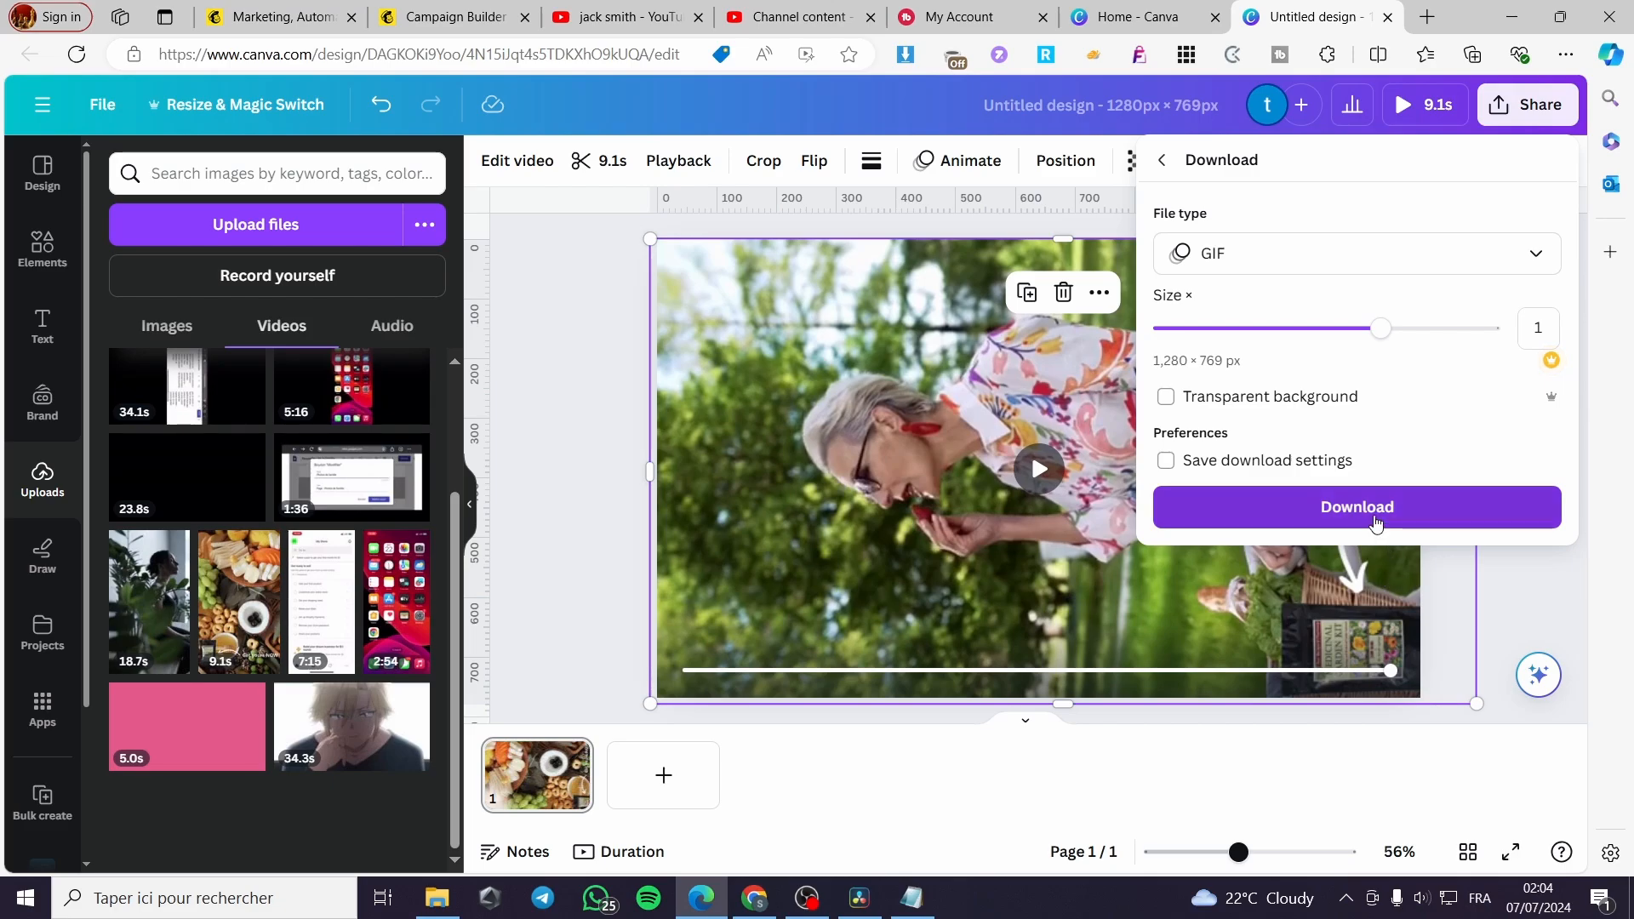
click(1372, 519)
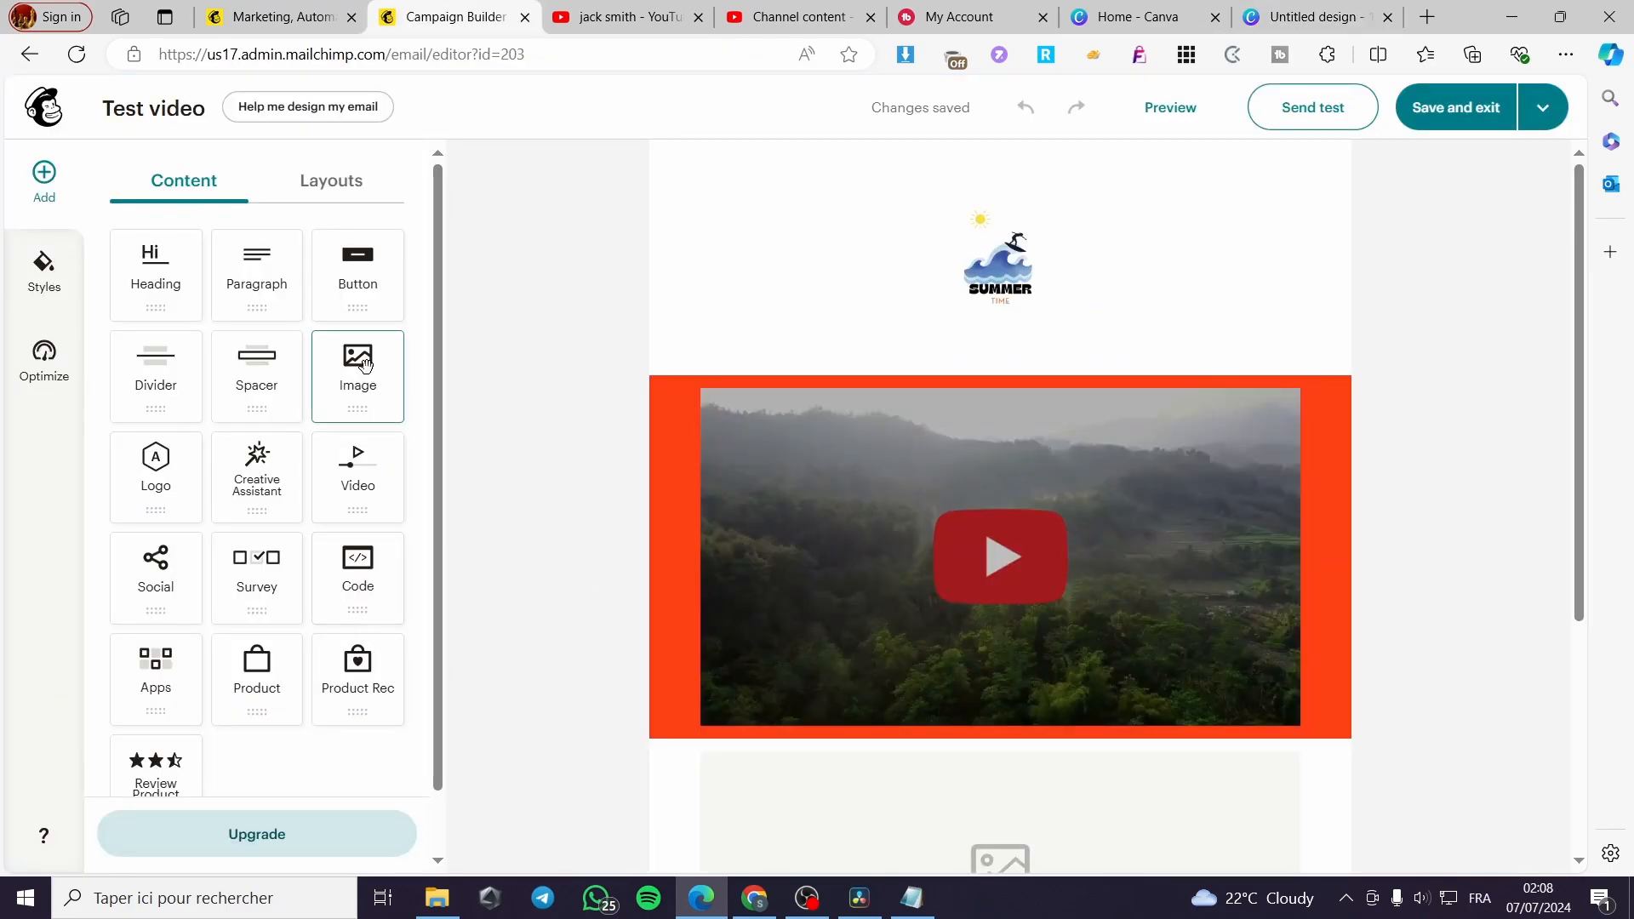
Add an Image block beside the video block in the email and start uploading a file for it in Content Studio
drag(357, 368, 959, 452)
click(1034, 390)
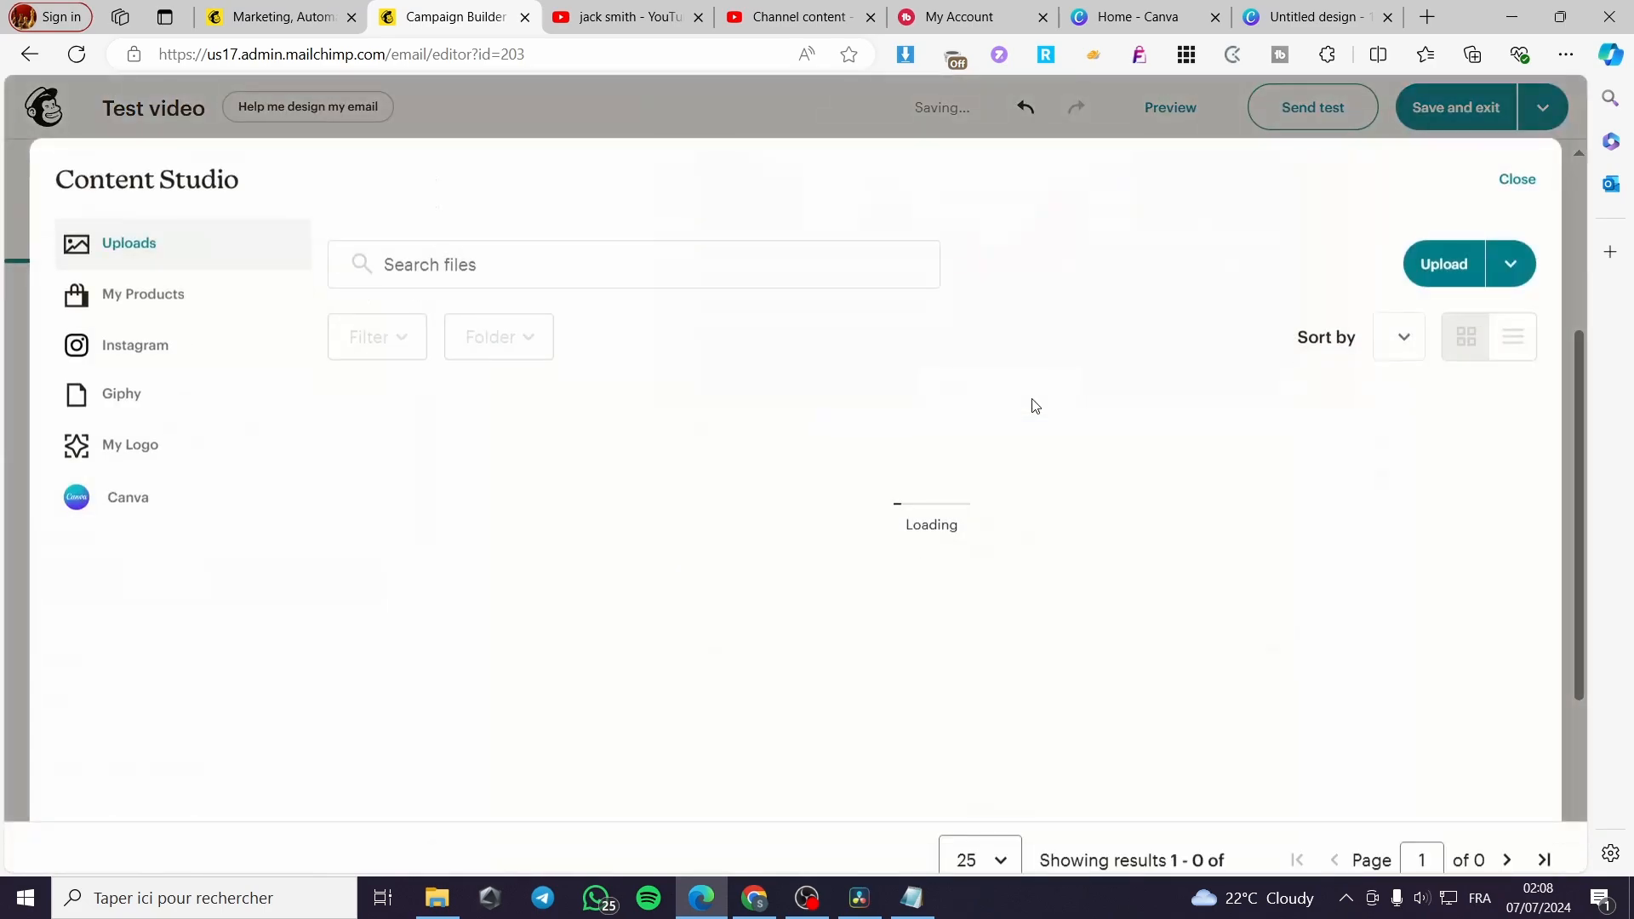
click(1431, 245)
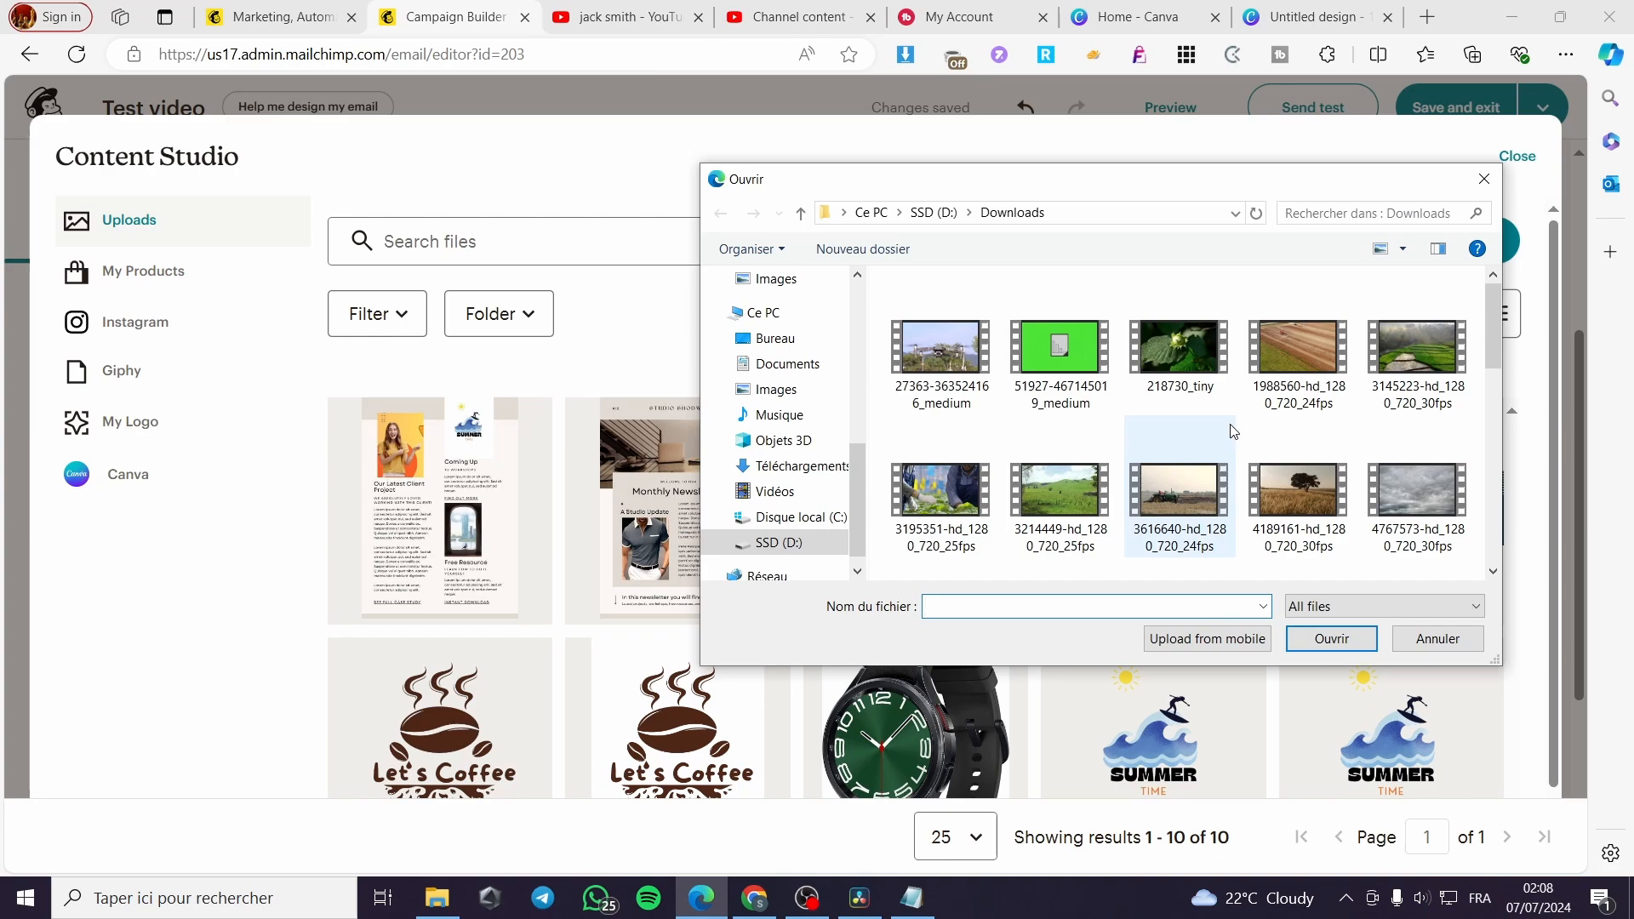
scroll(1233, 431, down, 8)
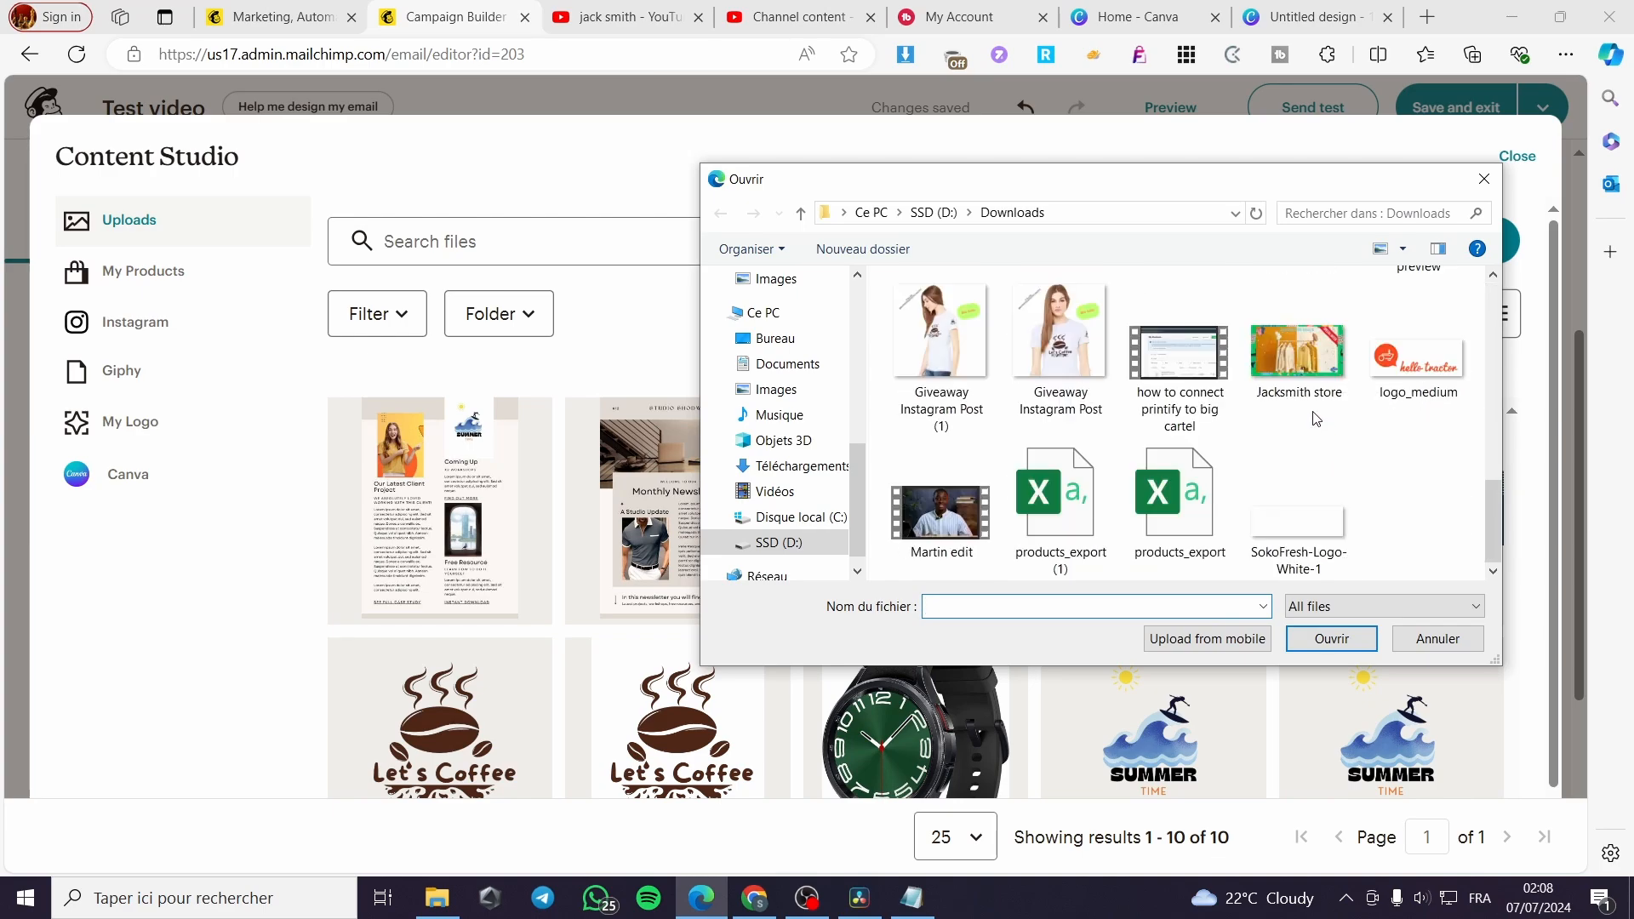
scroll(1292, 521, up, 1)
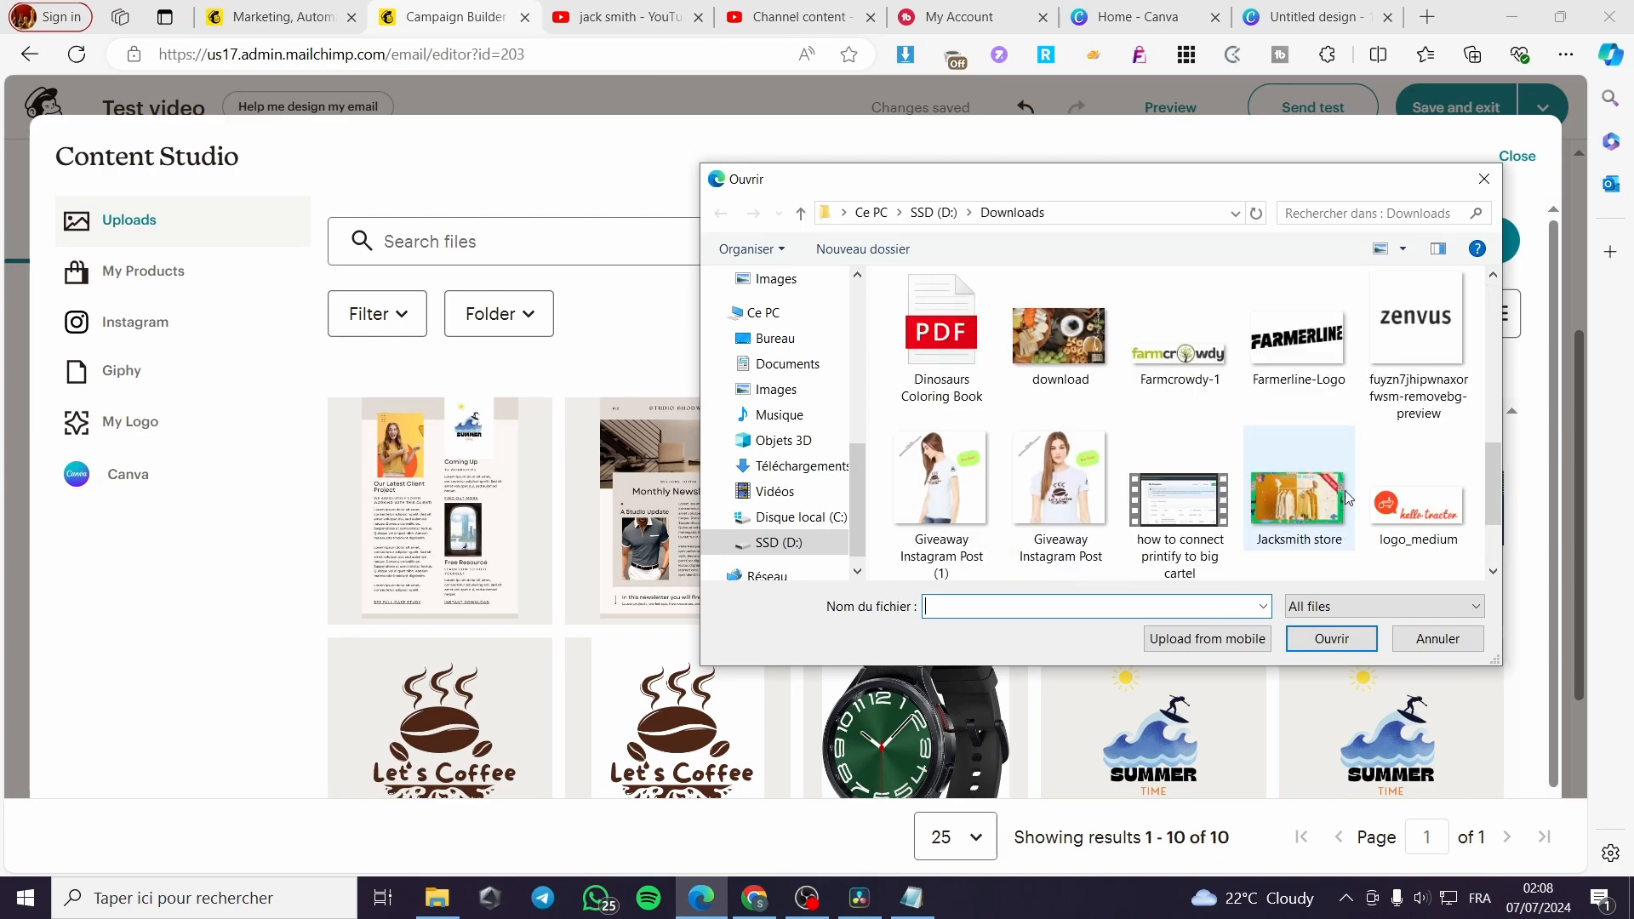
scroll(1347, 499, up, 1)
click(787, 467)
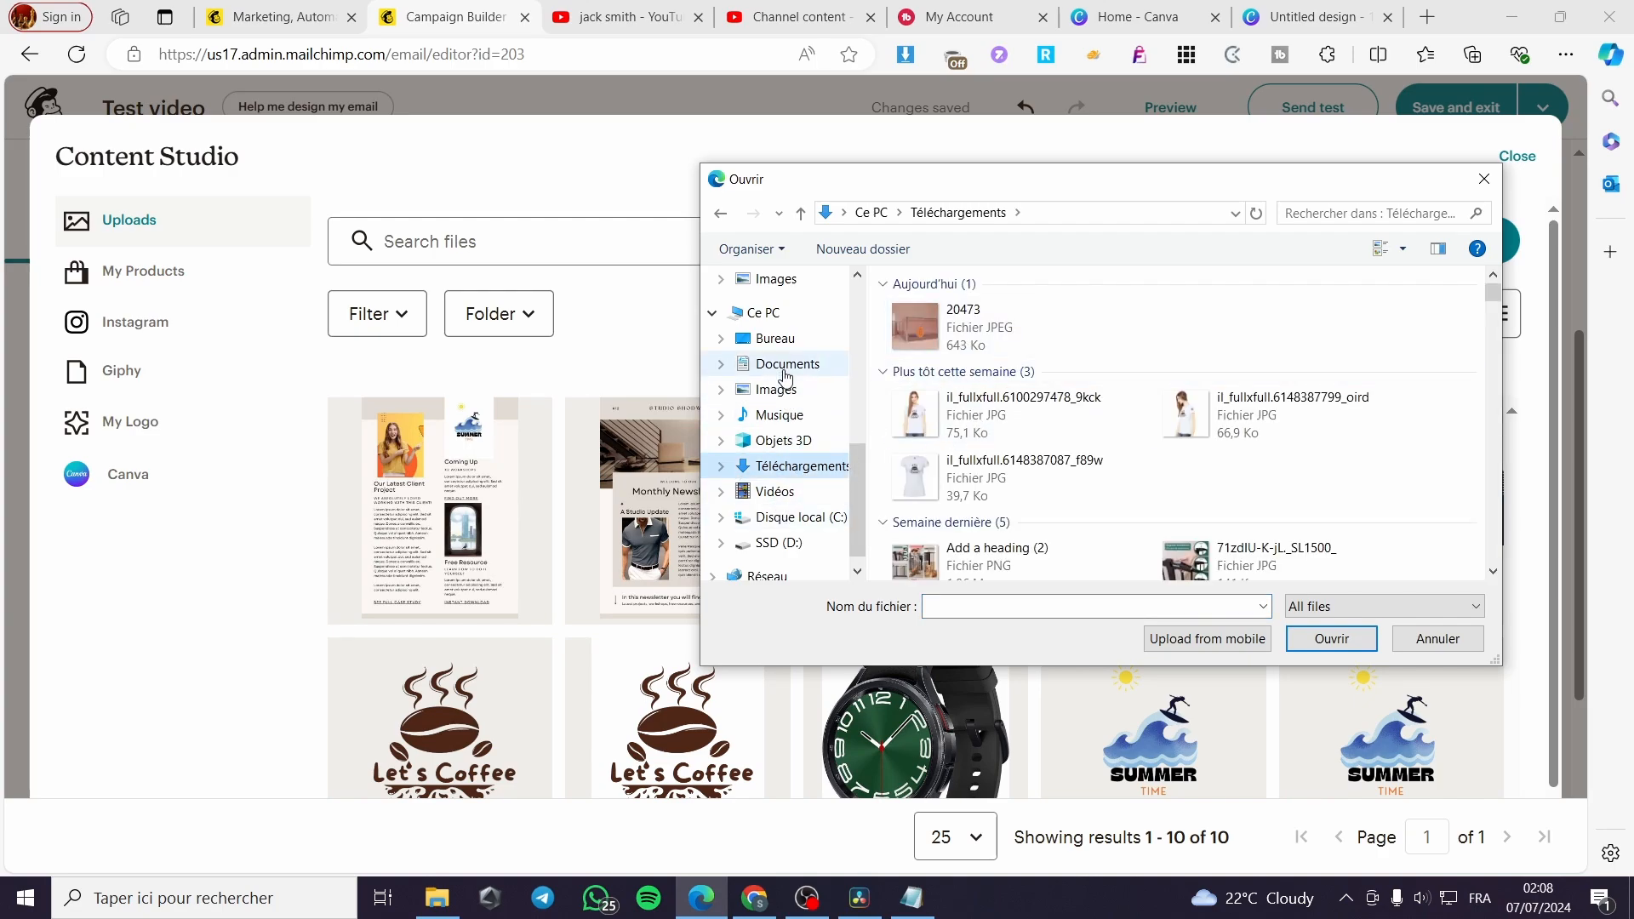
scroll(787, 374, up, 2)
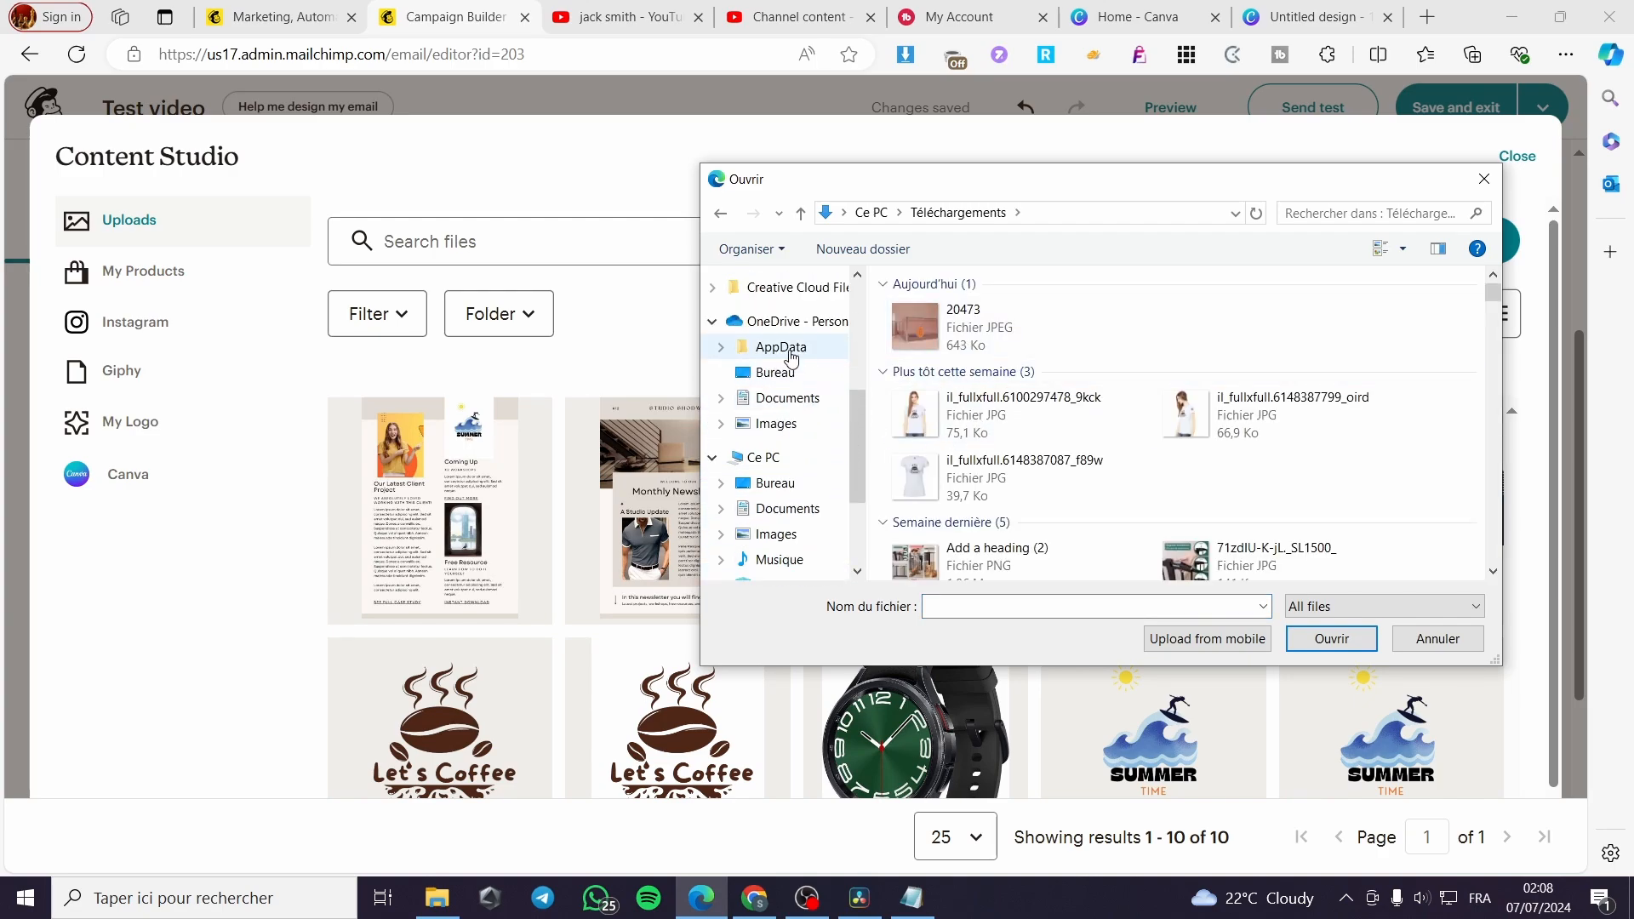
scroll(790, 356, up, 3)
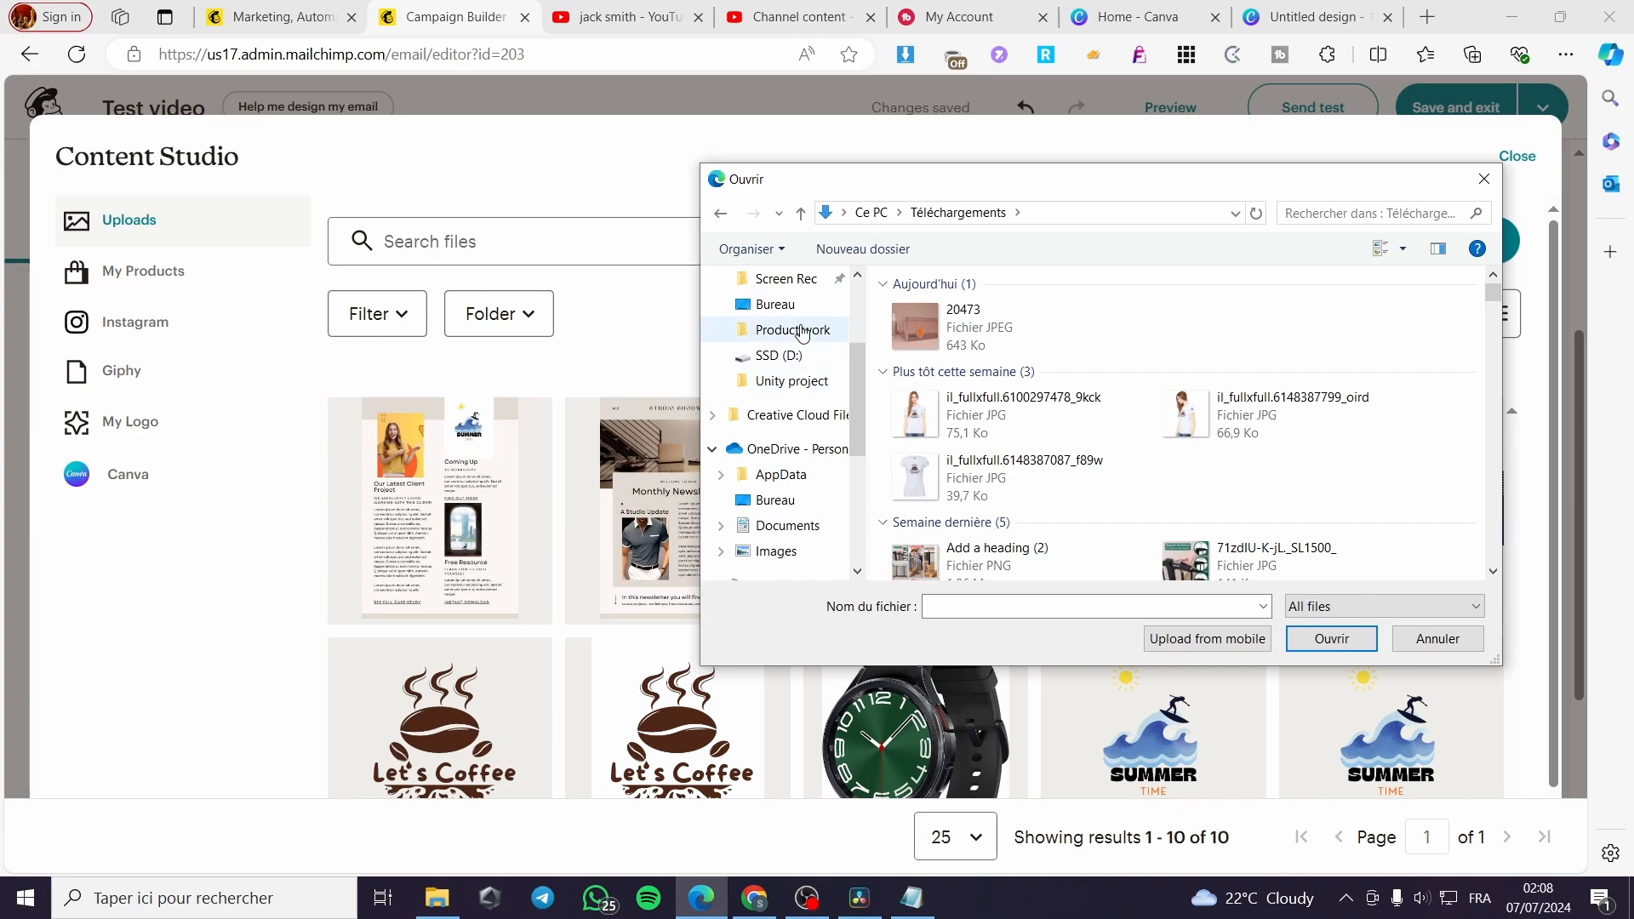
scroll(802, 333, up, 2)
click(796, 356)
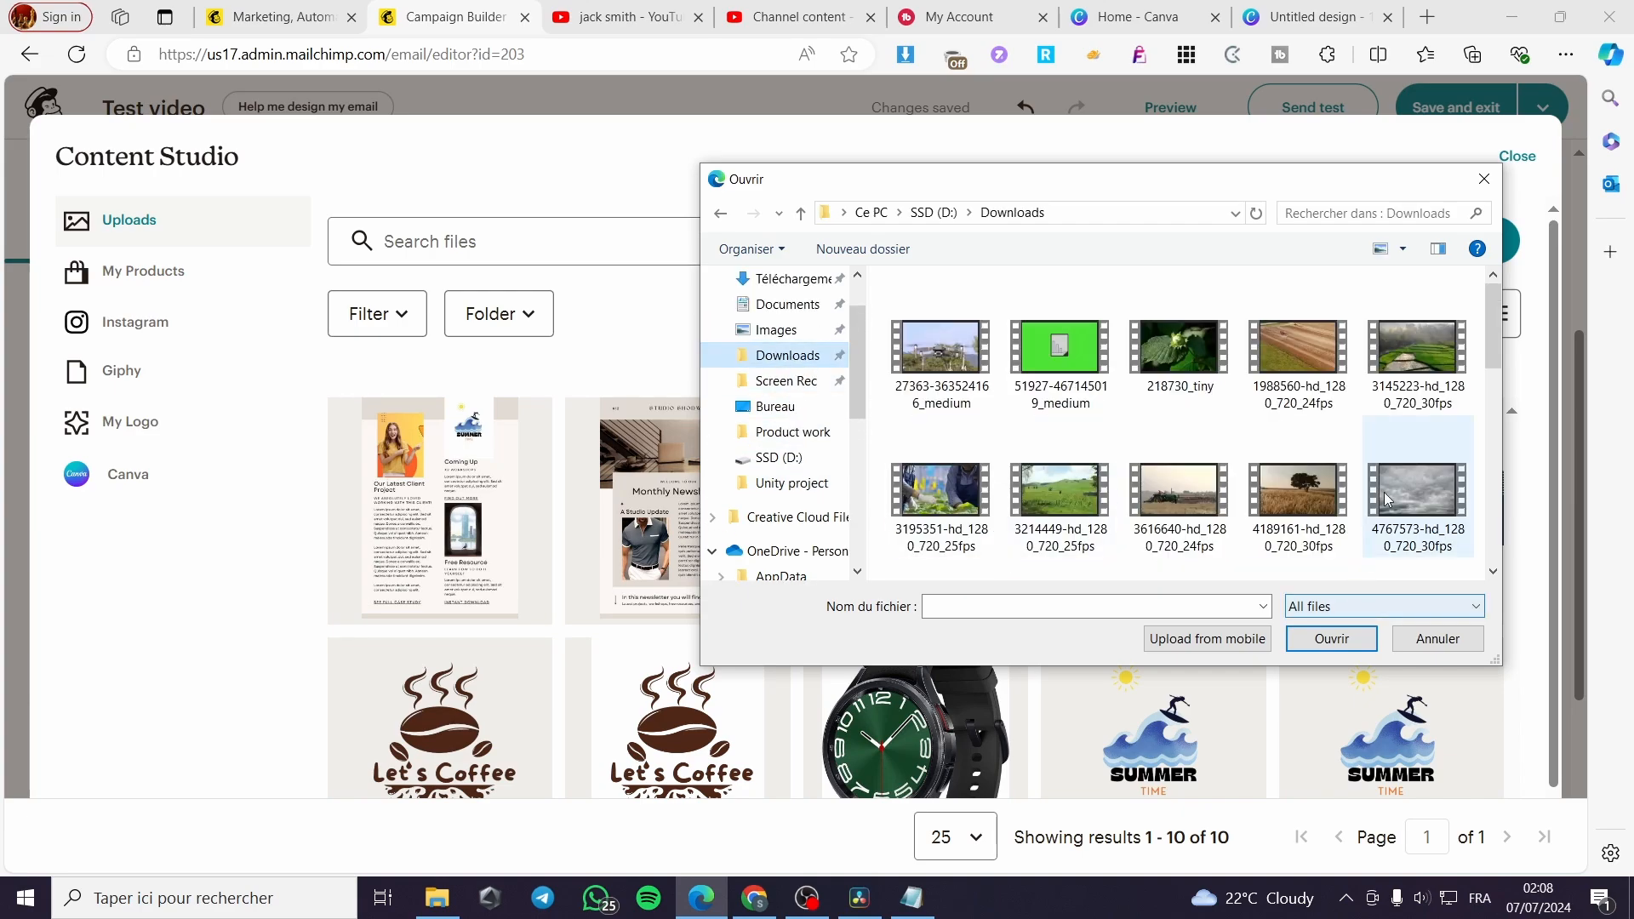
Upload the food GIF download.gif from the Downloads folder on SSD (D:) to Content Studio
drag(1495, 322, 1517, 468)
click(1091, 398)
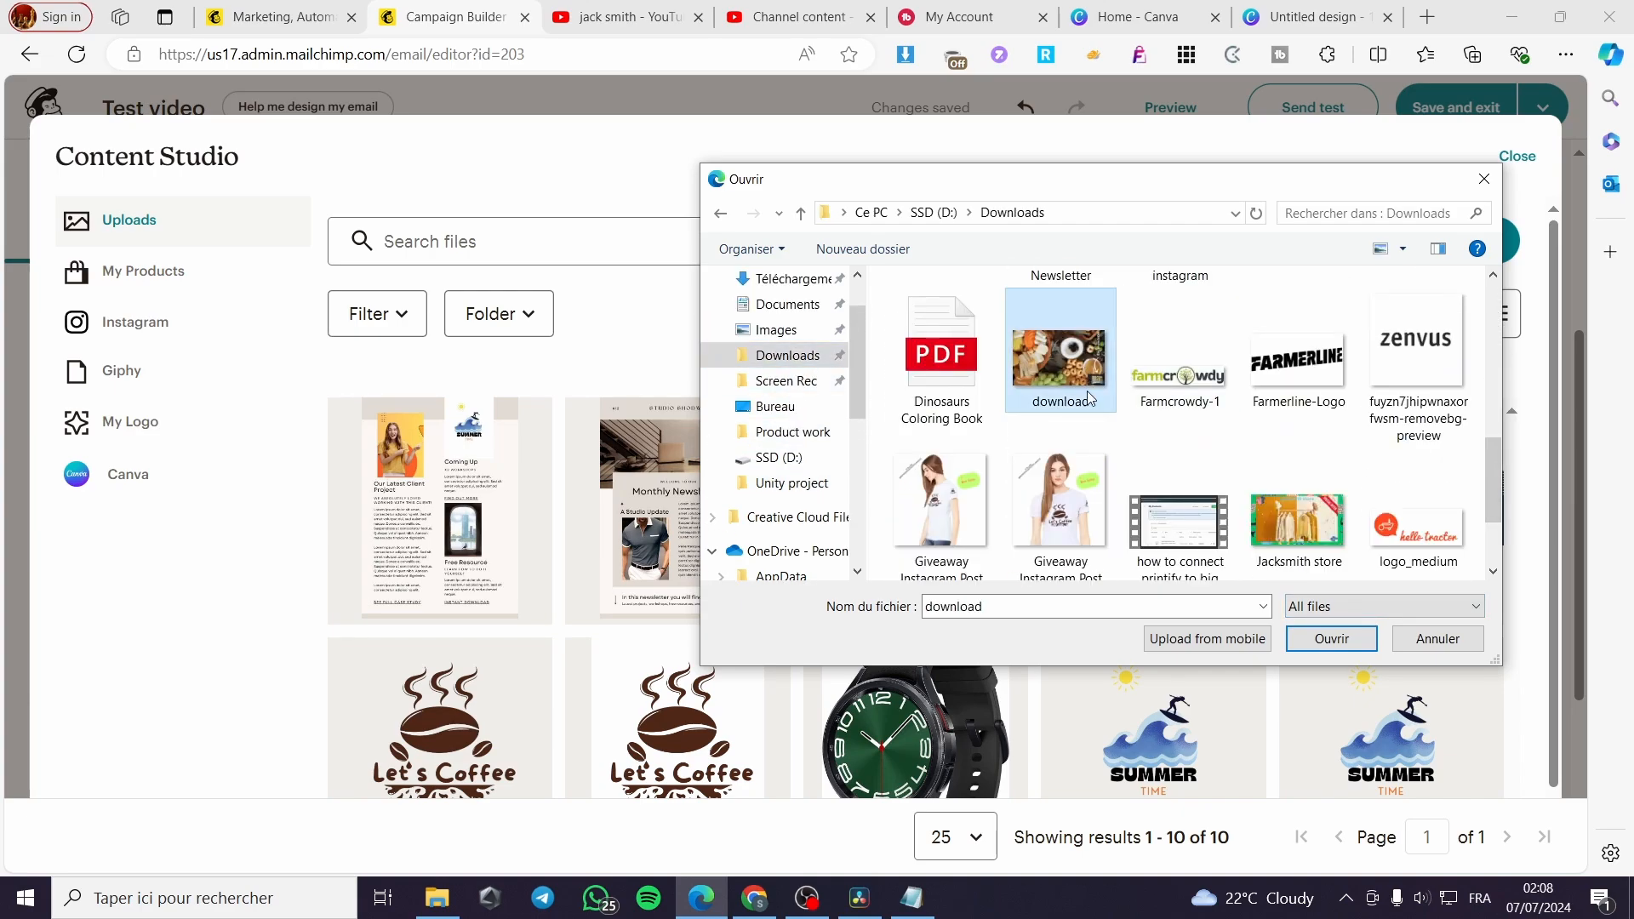
click(1358, 651)
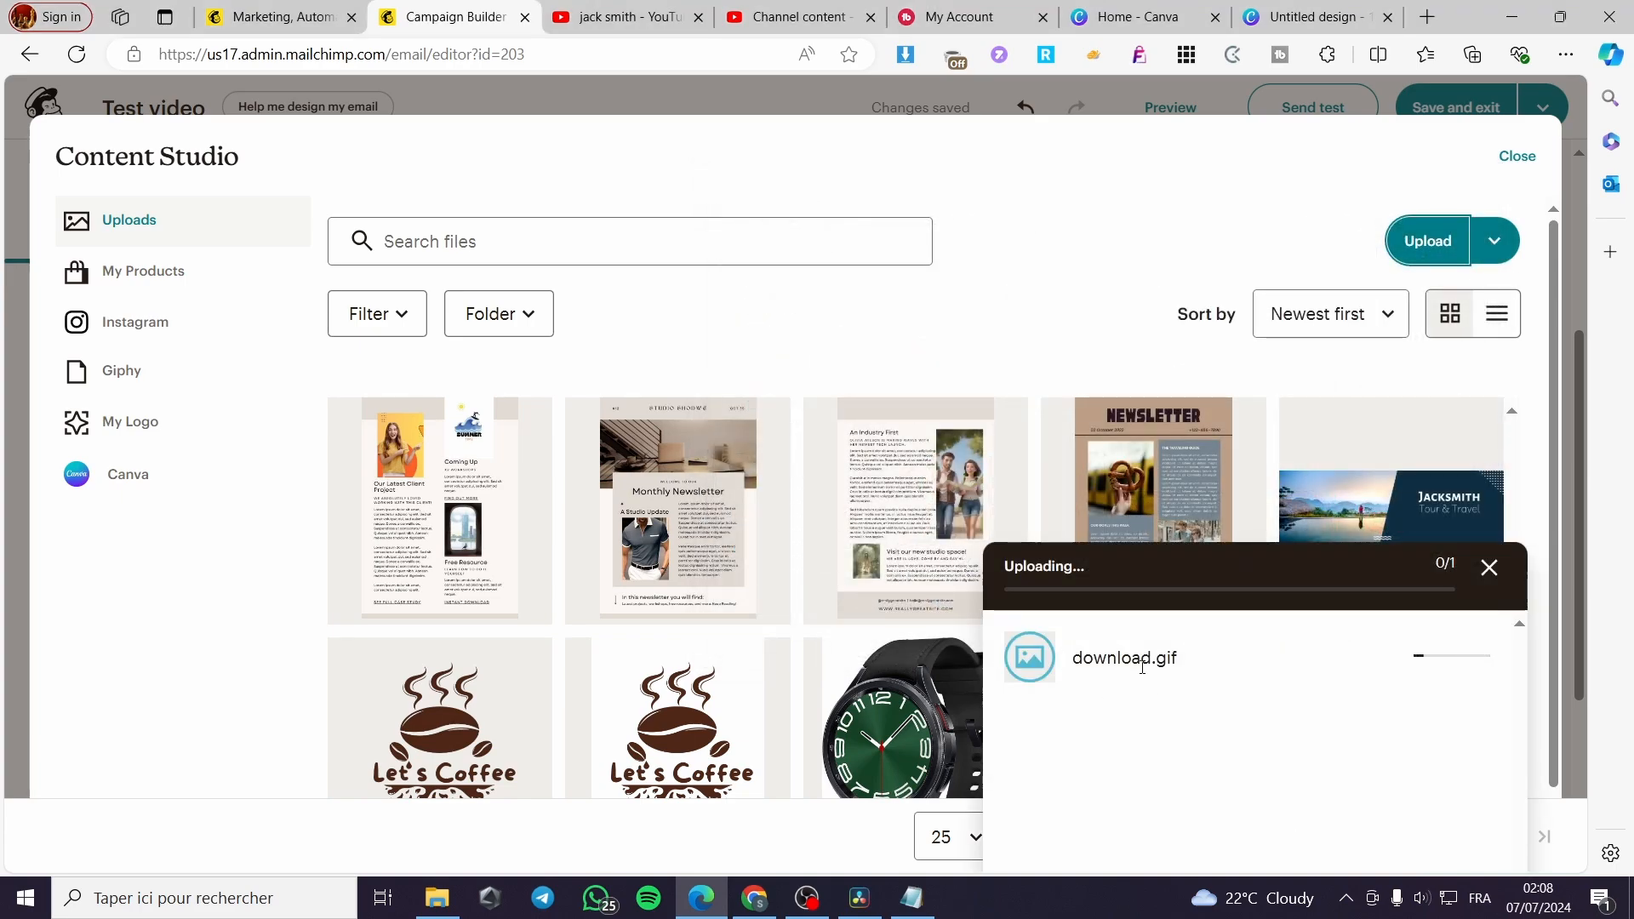